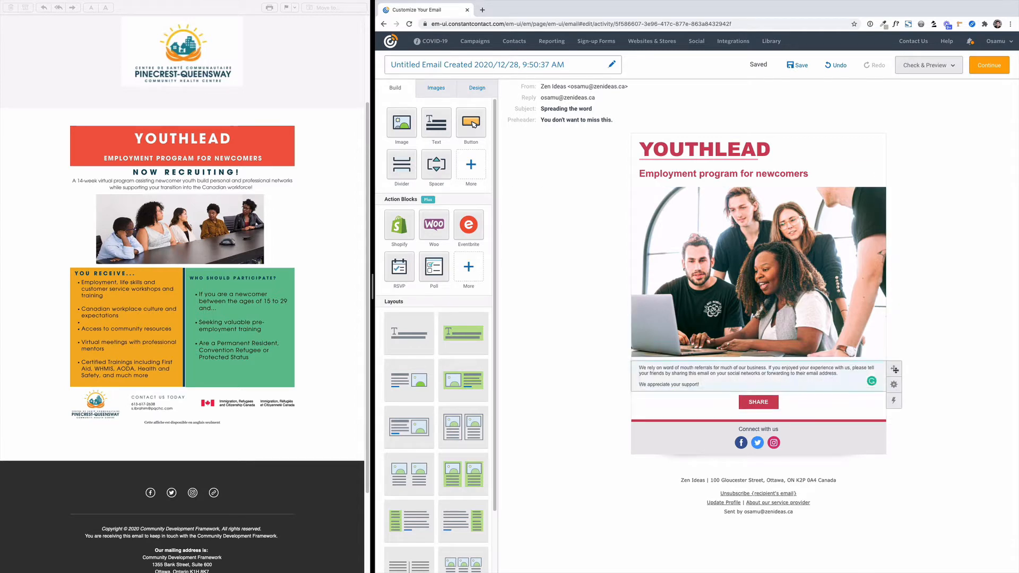
Set all the text in the paragraph block below the photo to font size 18.
{"action": "mouse_move", "coordinate": [894, 385]}
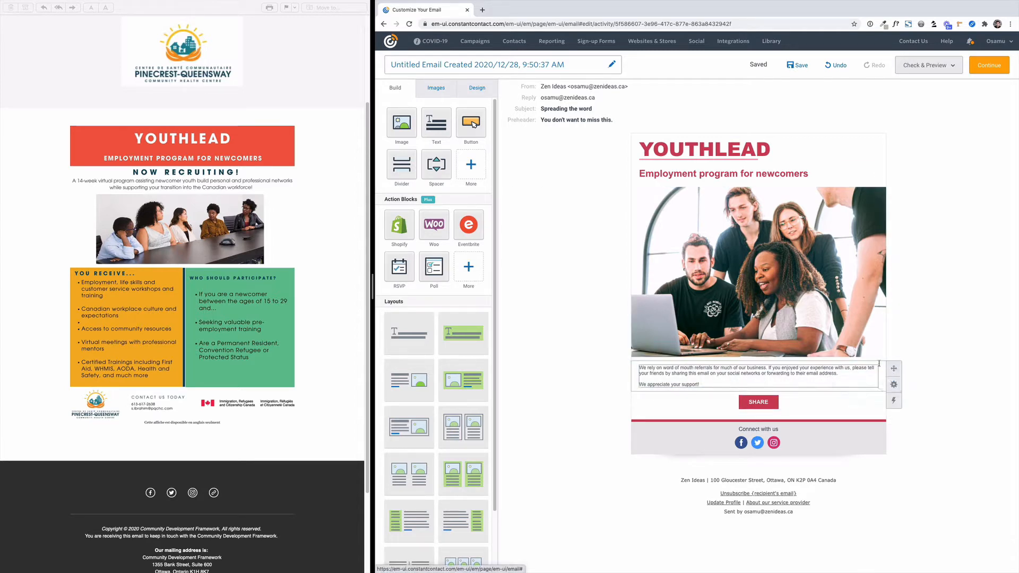
{"action": "left_click", "coordinate": [764, 371]}
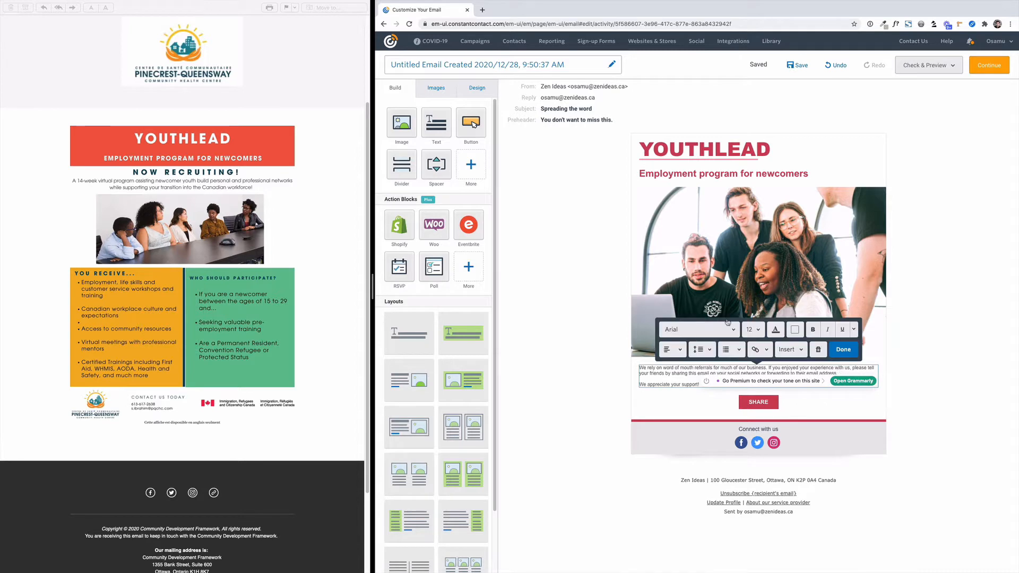
{"action": "left_click", "coordinate": [754, 329]}
{"action": "scroll", "coordinate": [754, 373], "scroll_direction": "up", "scroll_amount": 3}
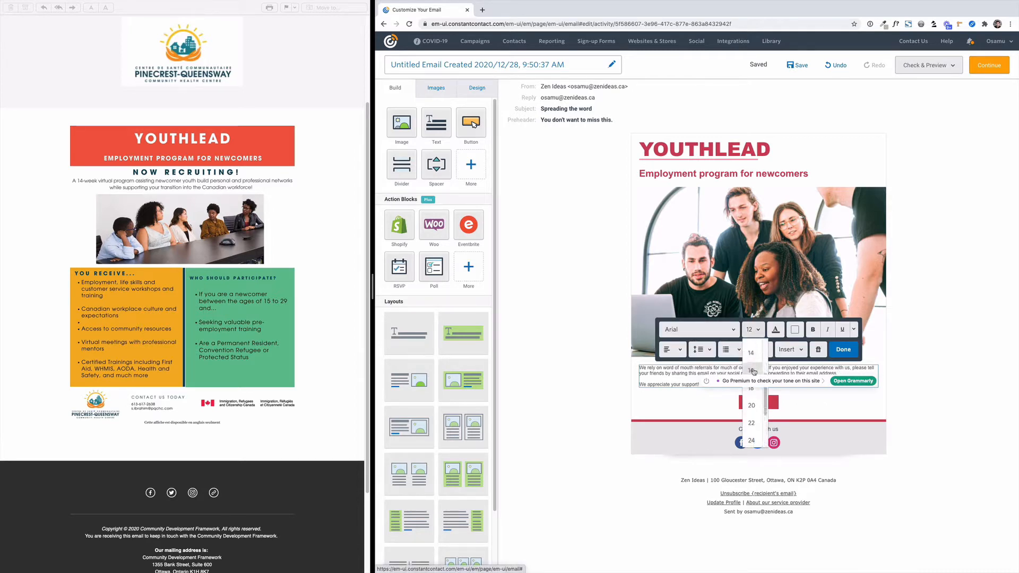
{"action": "left_click", "coordinate": [752, 370]}
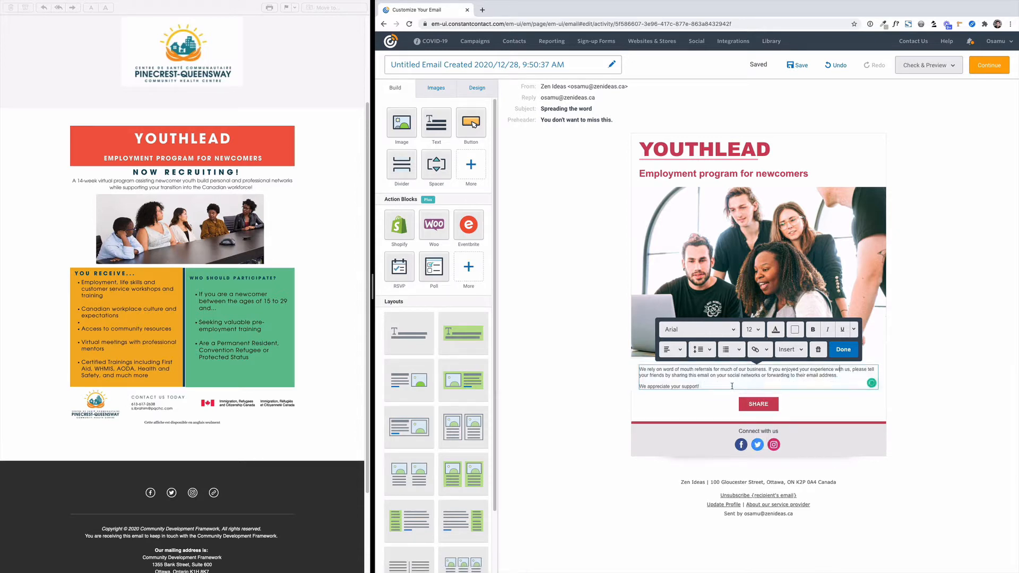
{"action": "key", "text": "ctrl+a"}
{"action": "left_click", "coordinate": [754, 329]}
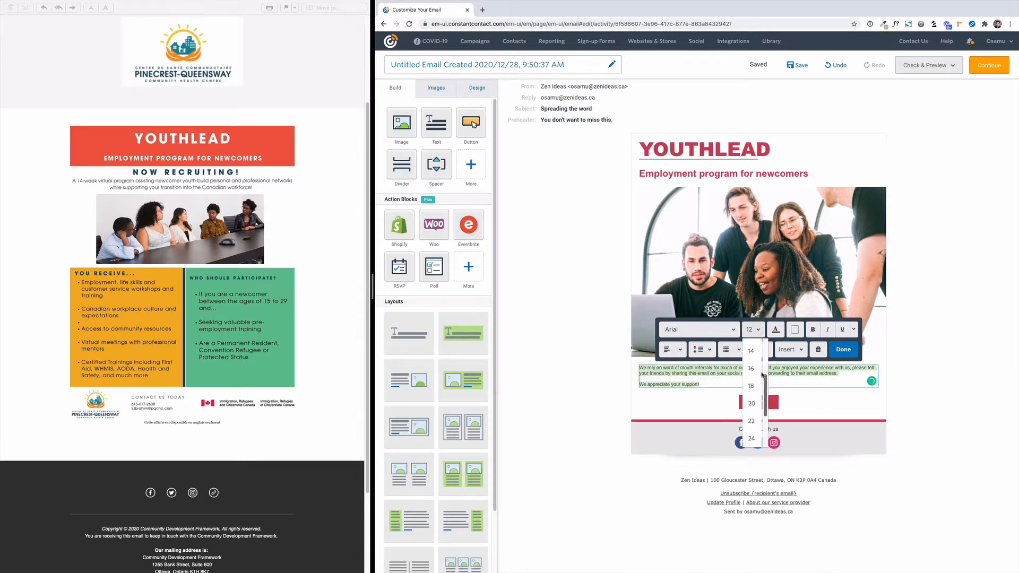
{"action": "left_click", "coordinate": [756, 368]}
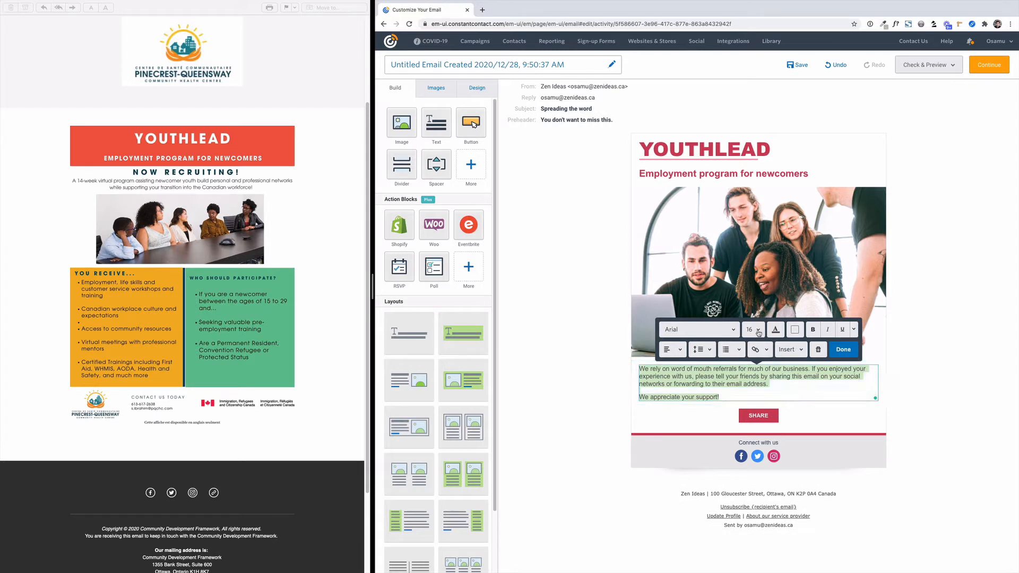
{"action": "left_click", "coordinate": [758, 329]}
{"action": "left_click", "coordinate": [759, 385]}
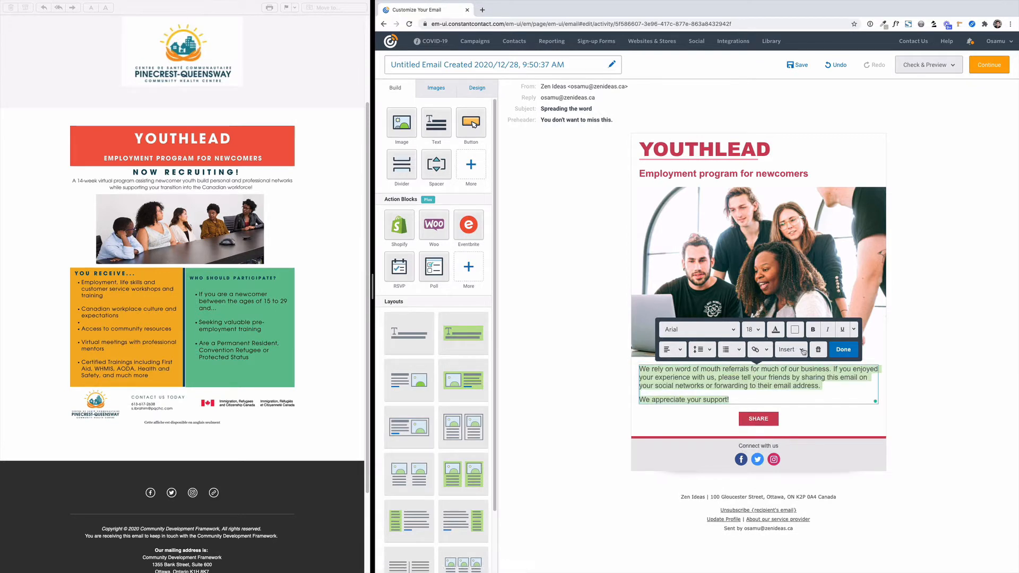
Colour the selected paragraph text black and finish editing the block.
{"action": "left_click", "coordinate": [775, 330]}
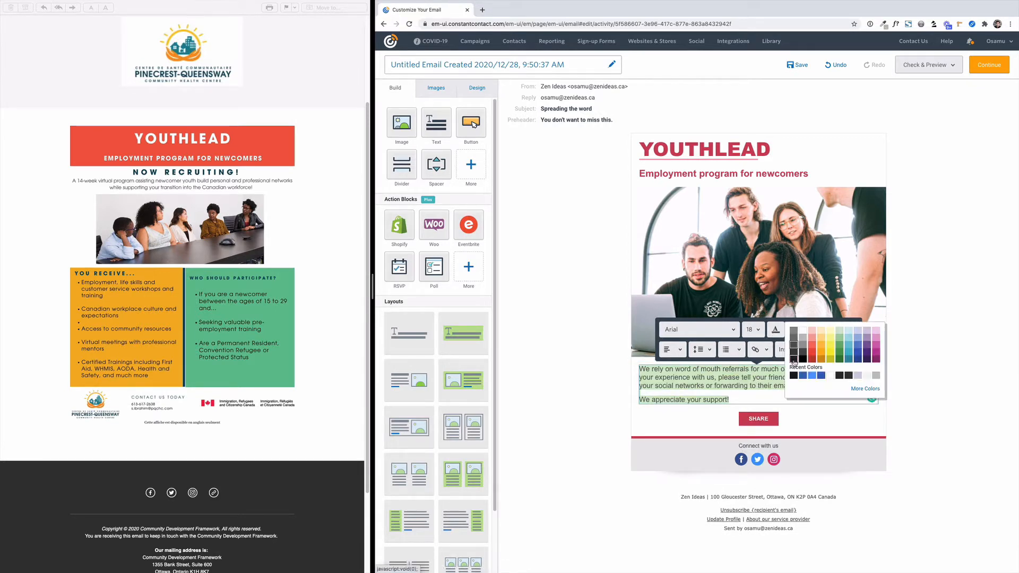
{"action": "left_click", "coordinate": [793, 362]}
{"action": "left_click", "coordinate": [595, 388]}
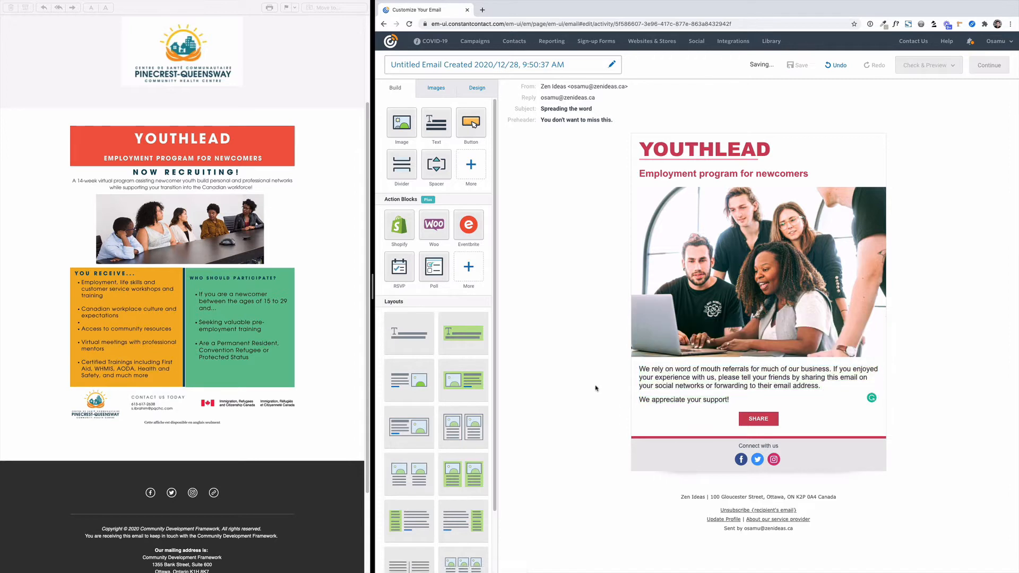
Replace the paragraph text with the heading "You Receive..." and a bulleted list of four "Morbi leo risus" placeholder items.
{"action": "left_click", "coordinate": [695, 394]}
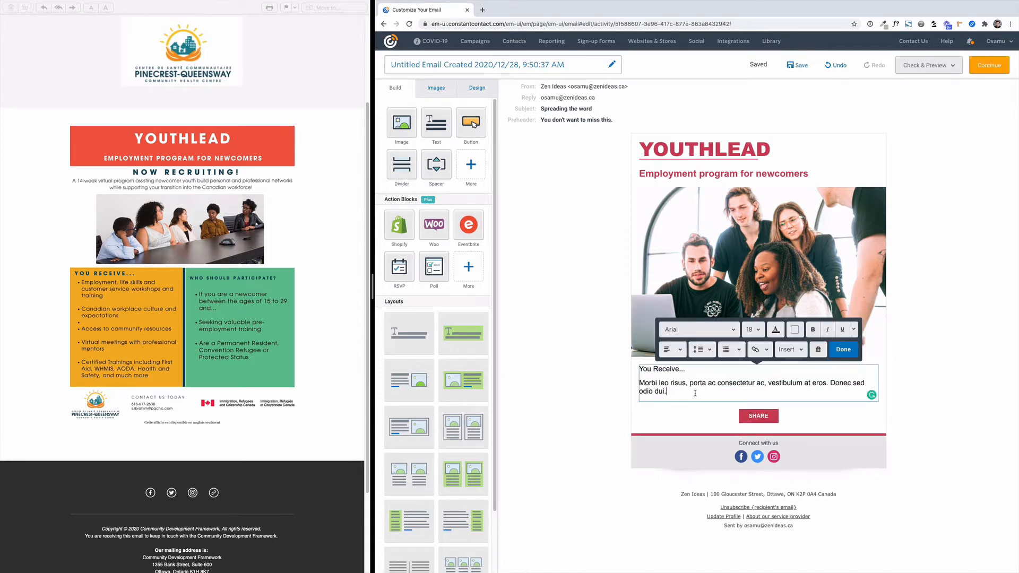
{"action": "key", "text": "Return"}
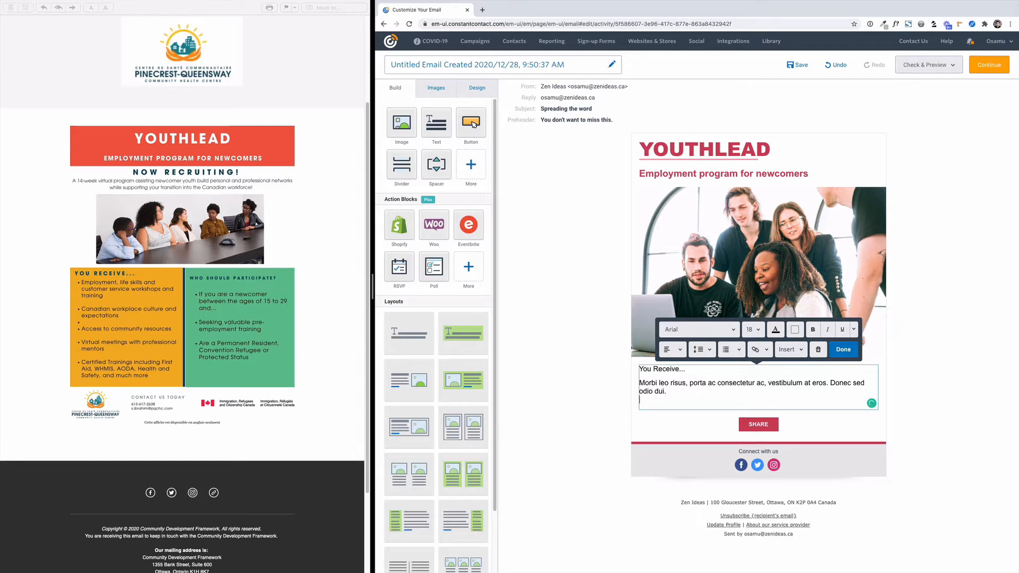
{"action": "type", "text": "Morbi leo risus, porta ac consectetur ac, vestibulum at eros. Donec sed odio dui. Morbi leo risus, porta ac consectetur ac, vestibulum at eros. Donec sed odio dui. Morbi leo risus, porta ac consectetur ac, vestibulum at eros. Donec sed odio dui. Morbi leo risus, porta ac consectetur ac, vestibulum at eros. Donc sed odio dui."}
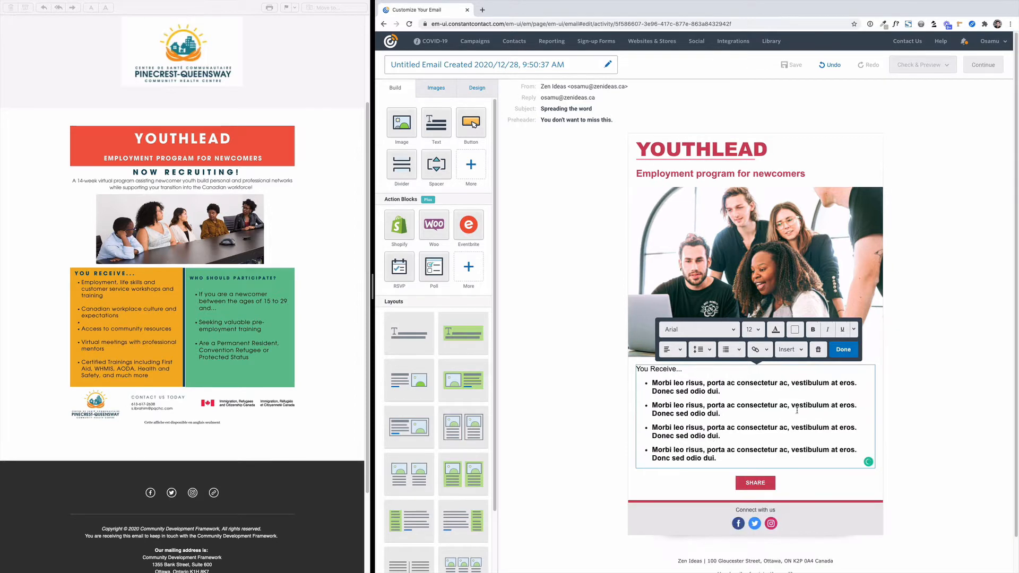
Make the "You Receive..." heading bold and set its font size to 22.
{"action": "left_click_drag", "start_coordinate": [693, 370], "coordinate": [621, 373]}
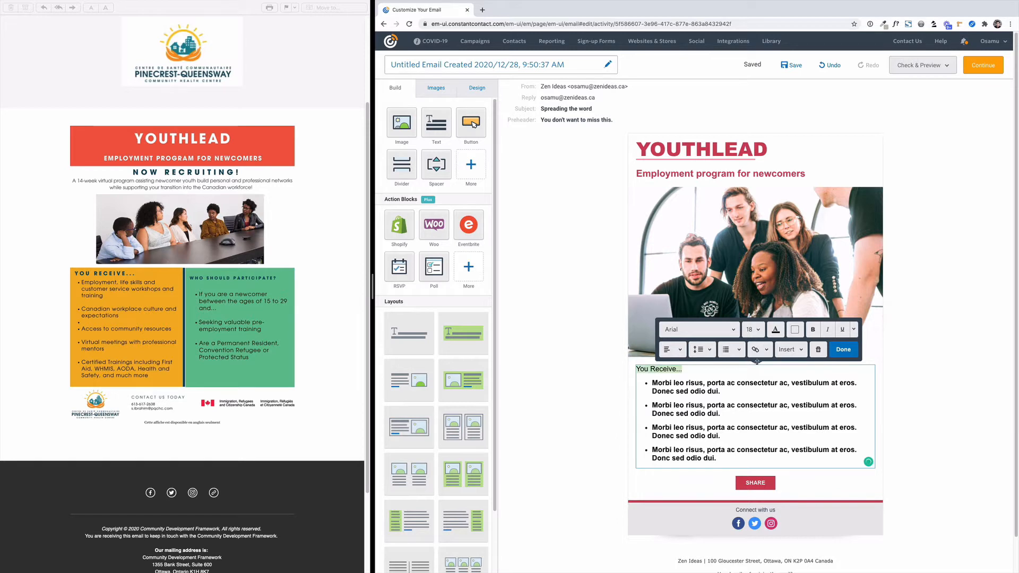
{"action": "left_click", "coordinate": [812, 330]}
{"action": "left_click", "coordinate": [690, 369]}
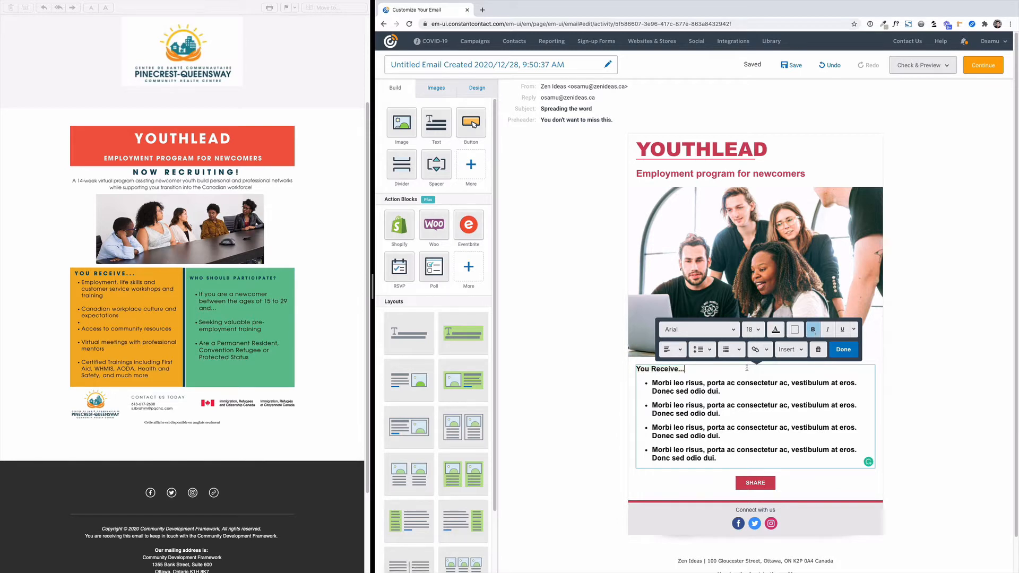
{"action": "left_click_drag", "start_coordinate": [687, 369], "coordinate": [638, 368]}
{"action": "left_click", "coordinate": [753, 330]}
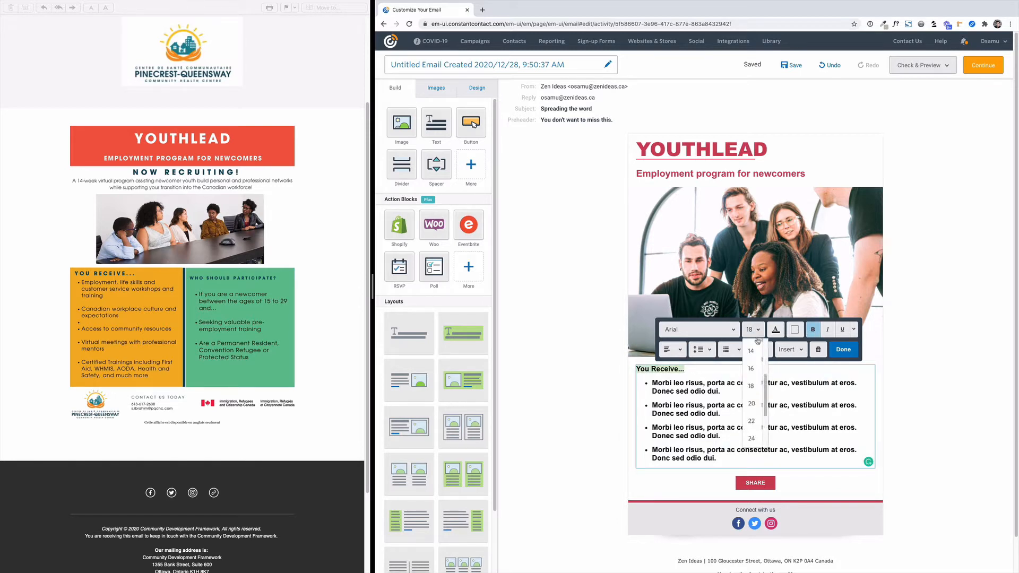
{"action": "left_click", "coordinate": [755, 408]}
{"action": "left_click", "coordinate": [753, 329]}
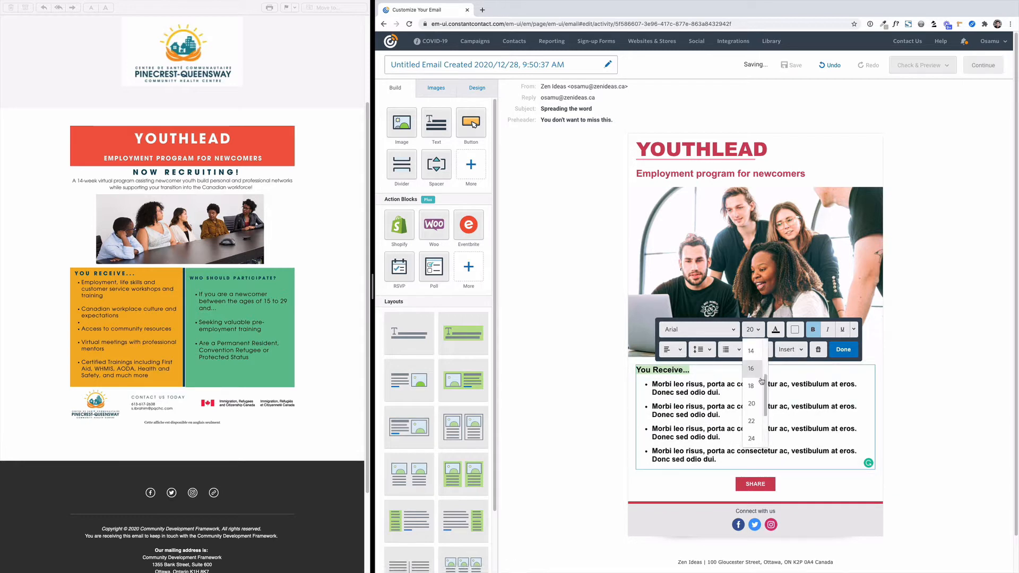
{"action": "left_click", "coordinate": [752, 437]}
{"action": "left_click", "coordinate": [765, 398]}
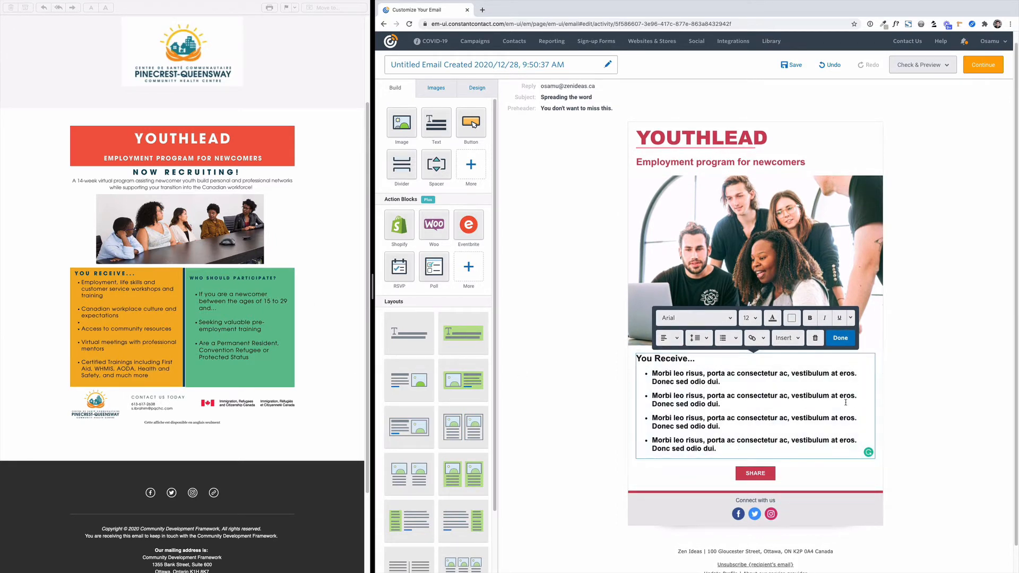
{"action": "left_click", "coordinate": [921, 403]}
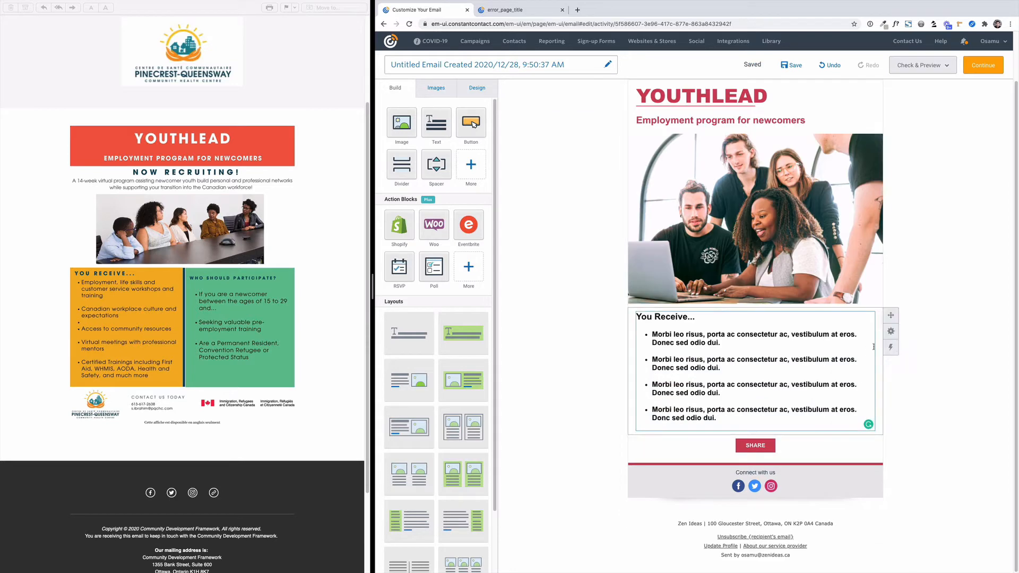
Duplicate the "You Receive..." block and change the copy's heading to "Who Should Participate?".
{"action": "mouse_move", "coordinate": [890, 331]}
{"action": "left_click", "coordinate": [853, 332]}
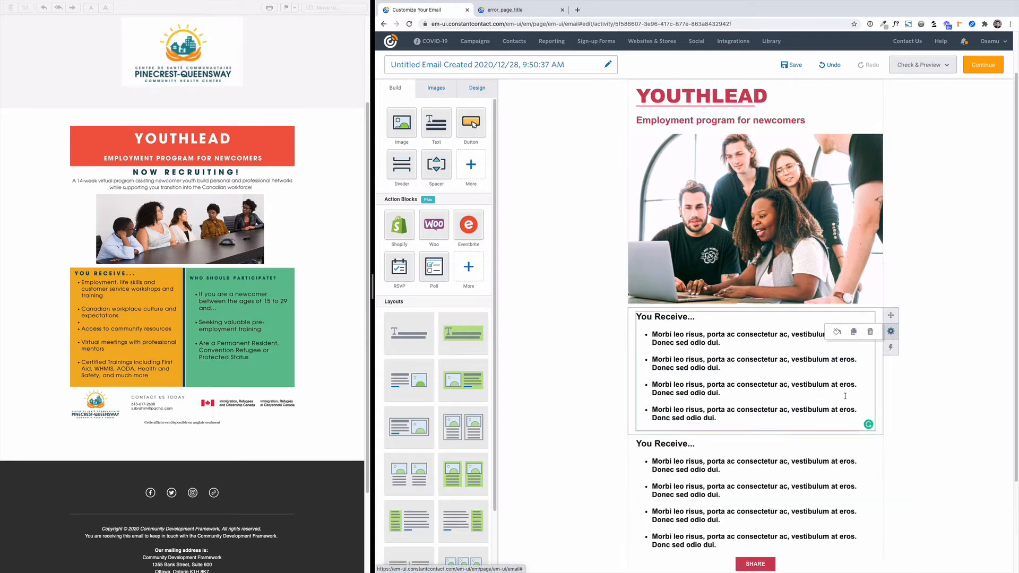
{"action": "left_click_drag", "start_coordinate": [683, 390], "coordinate": [640, 386]}
{"action": "type", "text": "Who "}
{"action": "type", "text": "Should "}
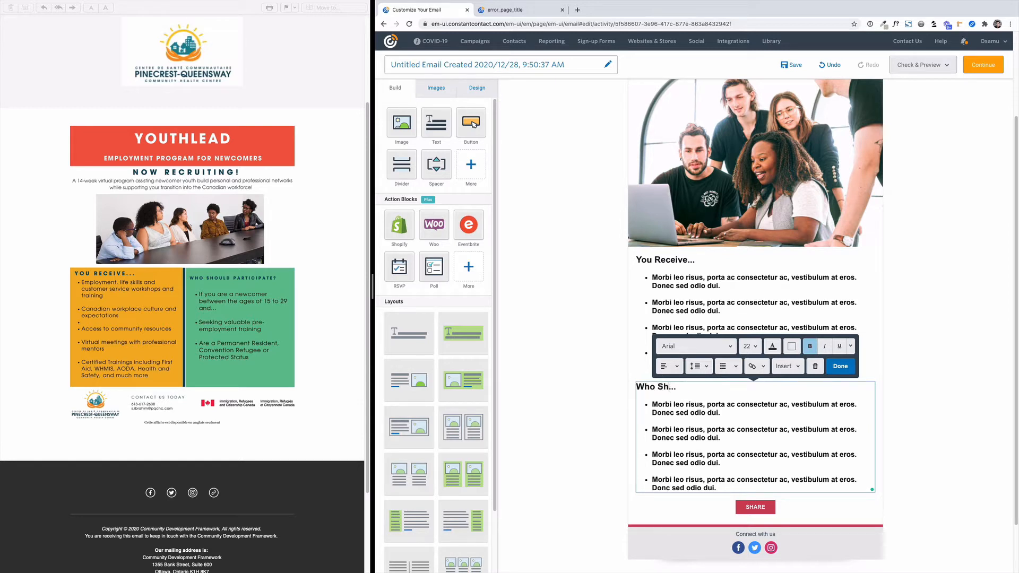
{"action": "type", "text": "Participa"}
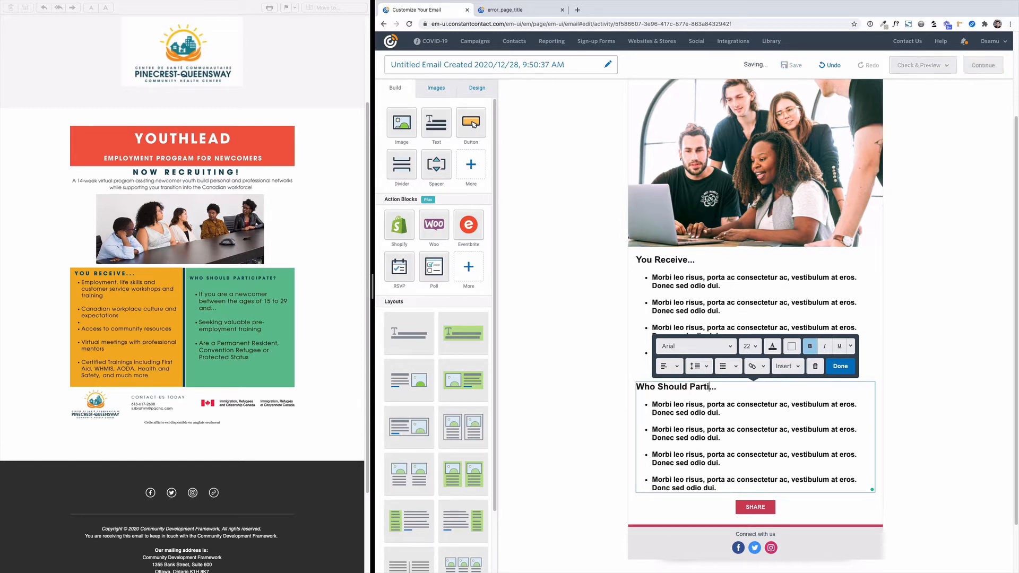
{"action": "type", "text": "te"}
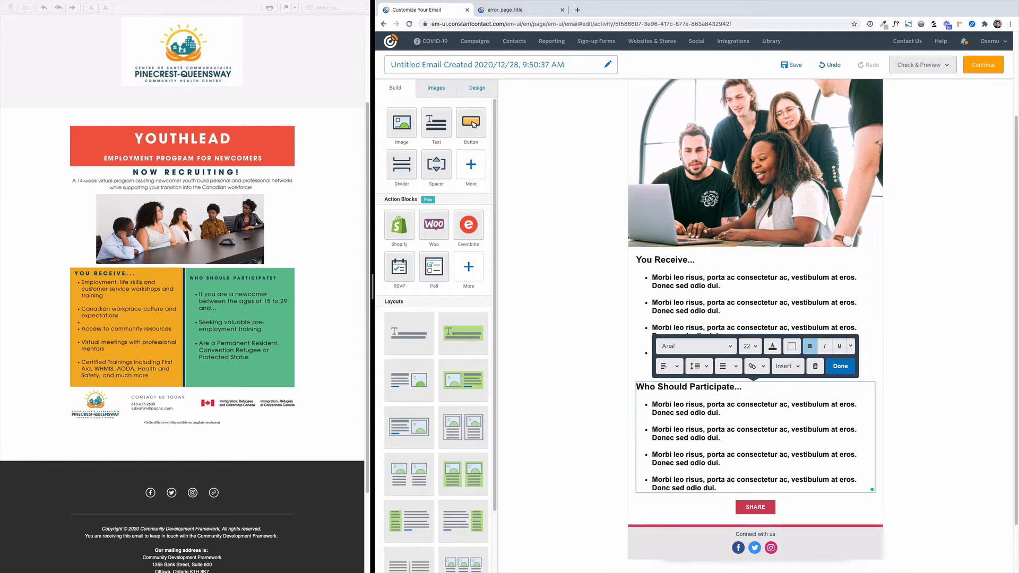
{"action": "key", "text": "Right"}
{"action": "key", "text": "Right"}
{"action": "key", "text": "Right"}
{"action": "key", "text": "BackSpace"}
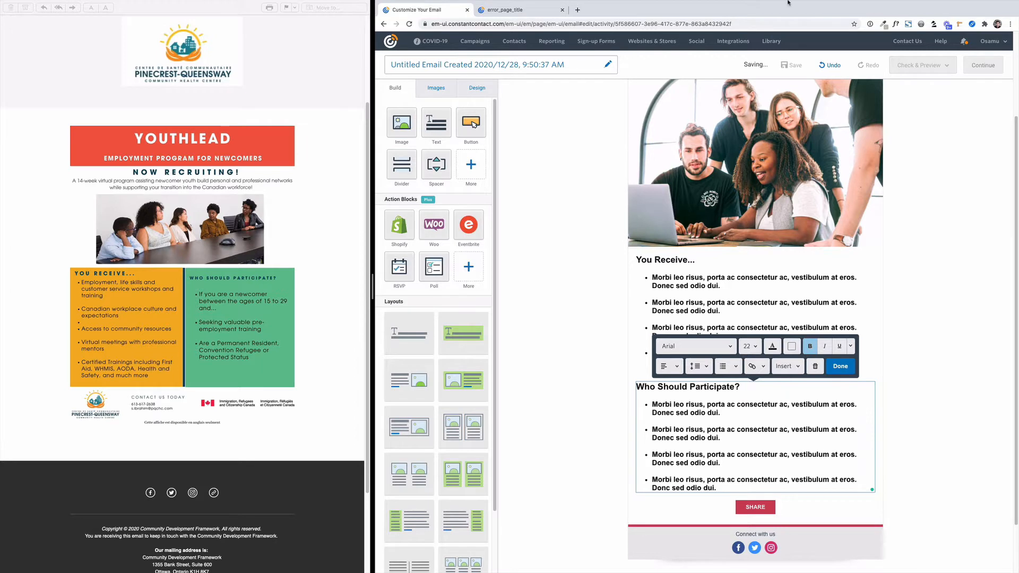
Copy placeholder text from the menu-bar text generator and replace the "Who Should Participate?" bullets with three "Nullam quis risus" items.
{"action": "left_click", "coordinate": [747, 5]}
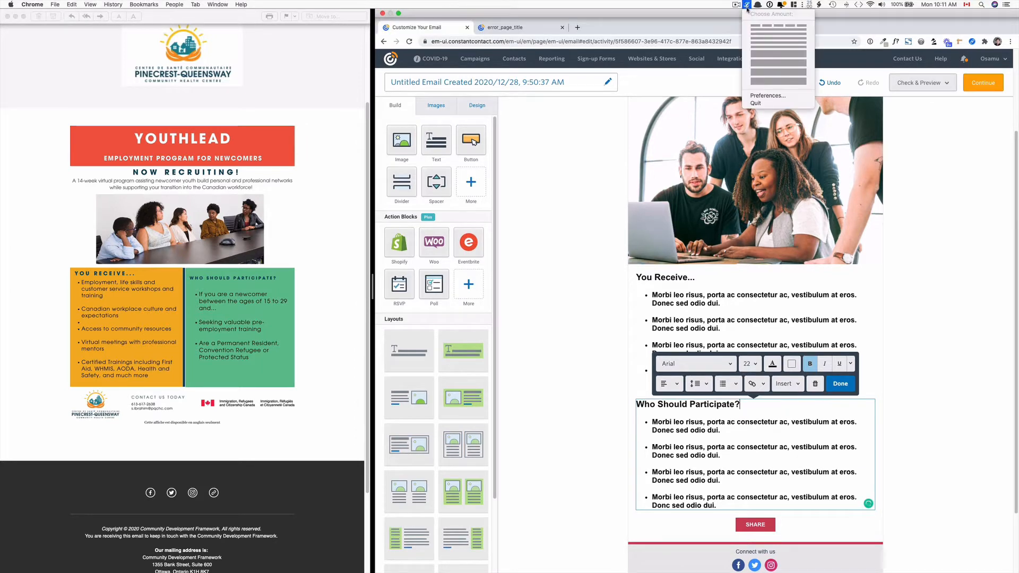
{"action": "left_click", "coordinate": [760, 35]}
{"action": "left_click", "coordinate": [688, 413]}
{"action": "left_click_drag", "start_coordinate": [726, 488], "coordinate": [651, 404]}
{"action": "type", "text": "Nullam quis risus eget urna mollis ornare vel eu leo. Fusce dapibus, tellus ac cursus commodo, tortor mauris condimentum nibh, ut fermentum massa justo sit amet risus."}
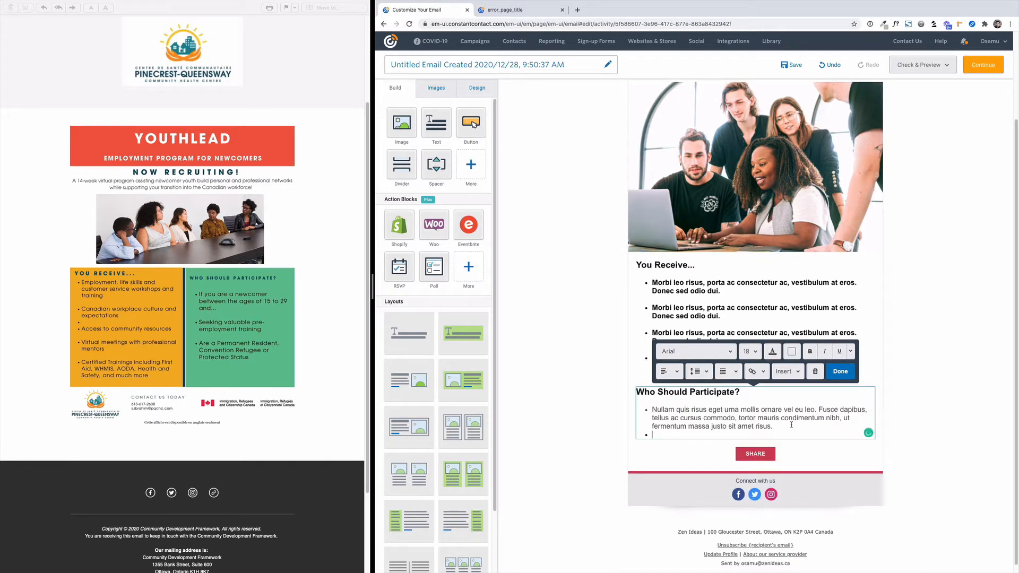
{"action": "type", "text": "Nullam quis risus eget urna mollis ornare vel eu leo. Fusce dapibus, tellus ac cursus commodo, tortor mauris condimentum nibh, ut fermentum massa justo sit amet risus."}
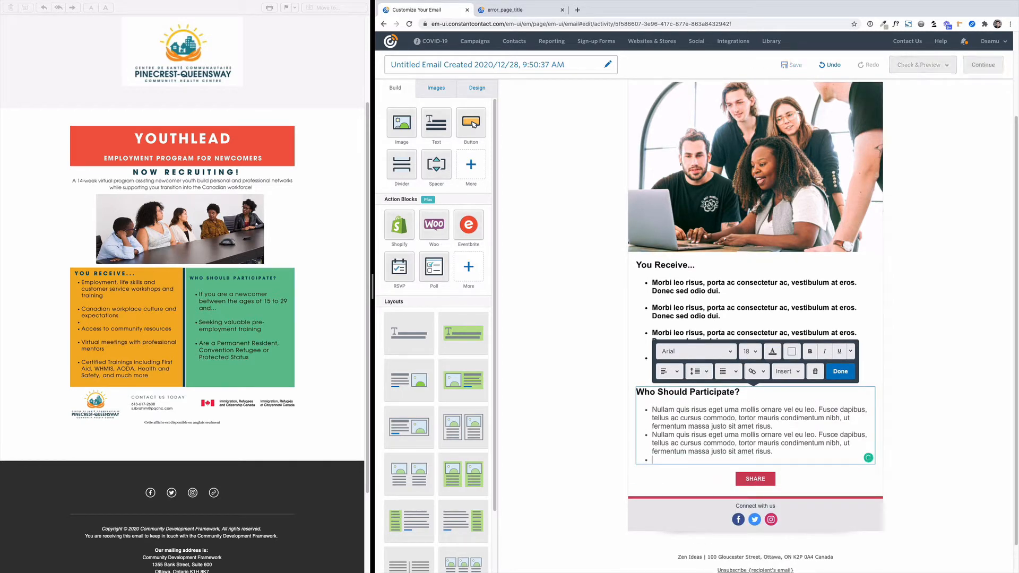
{"action": "type", "text": "Nullam quis risus eget urna mollis ornare vel eu leo. Fusce dapibus, tellus ac cursus commodo, tortor mauris condimentum nibh, ut fermentum massa justo sit amet risus."}
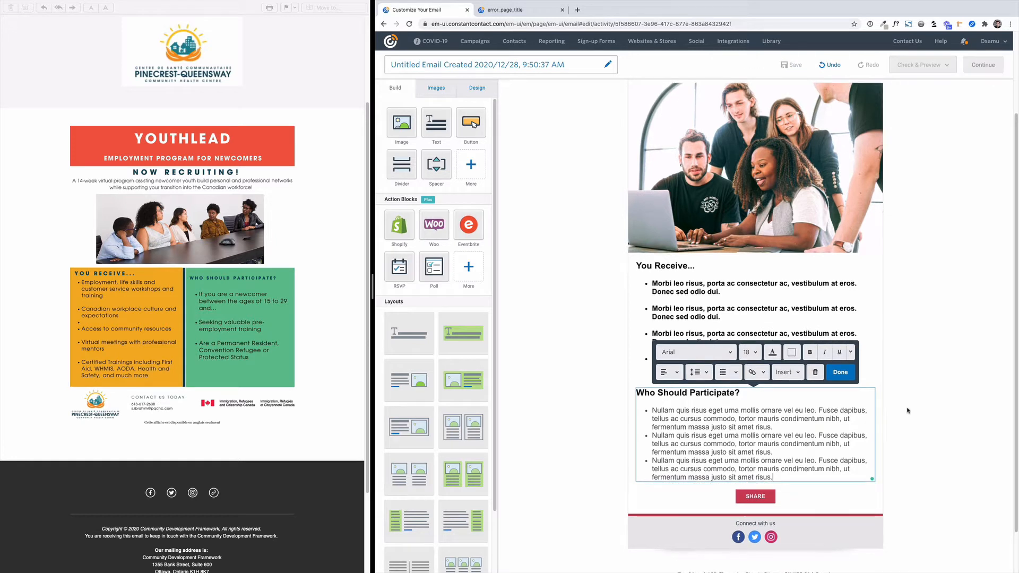
Set the email's body font colour to black in the overall design settings.
{"action": "left_click", "coordinate": [771, 355]}
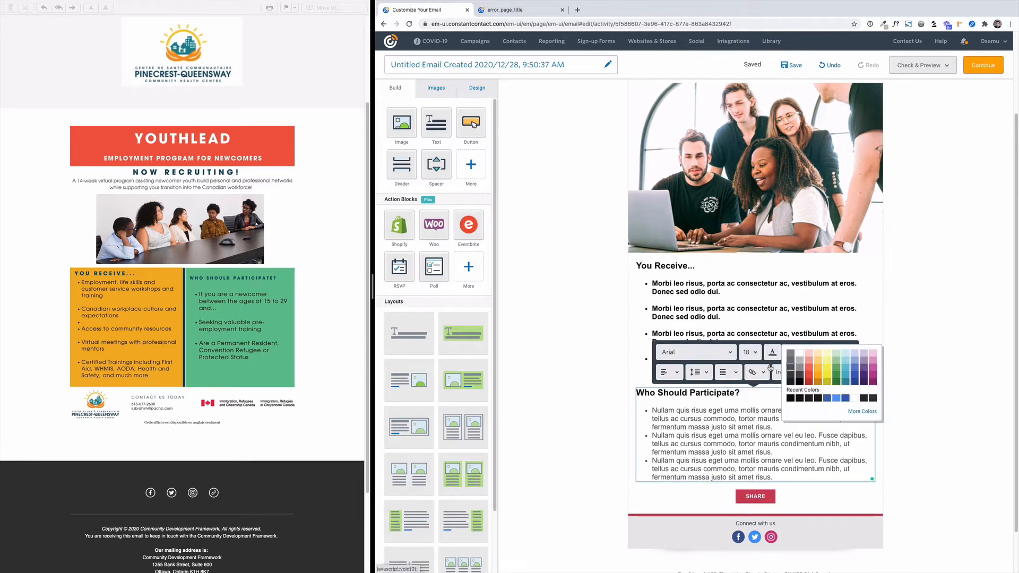
{"action": "left_click", "coordinate": [477, 88]}
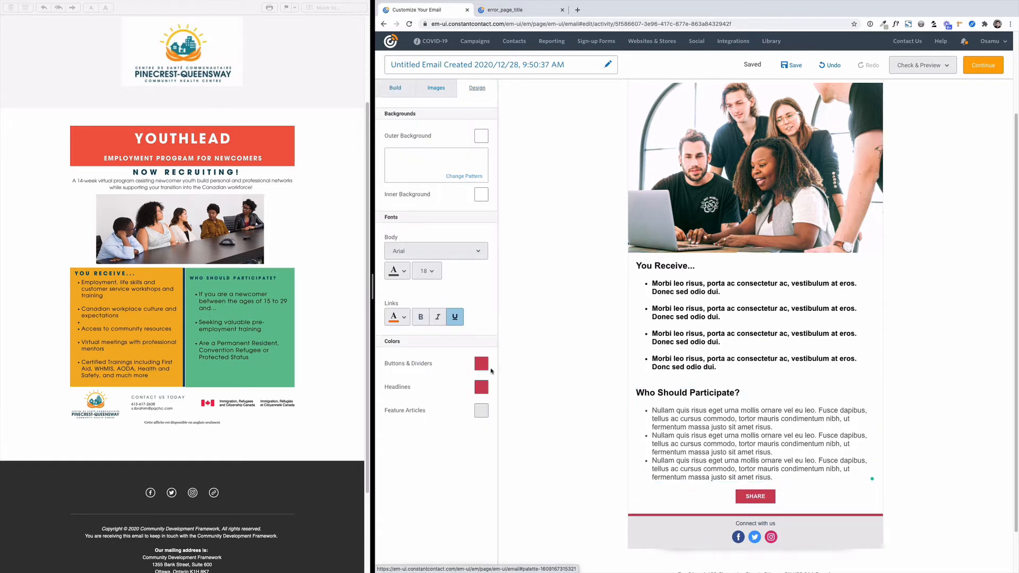
{"action": "left_click", "coordinate": [404, 274]}
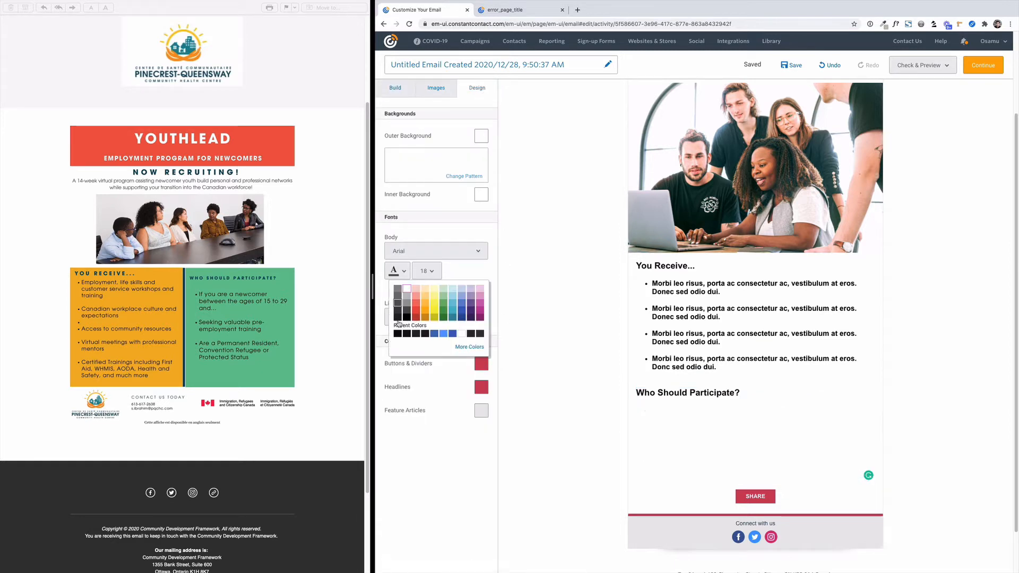
{"action": "left_click", "coordinate": [712, 402]}
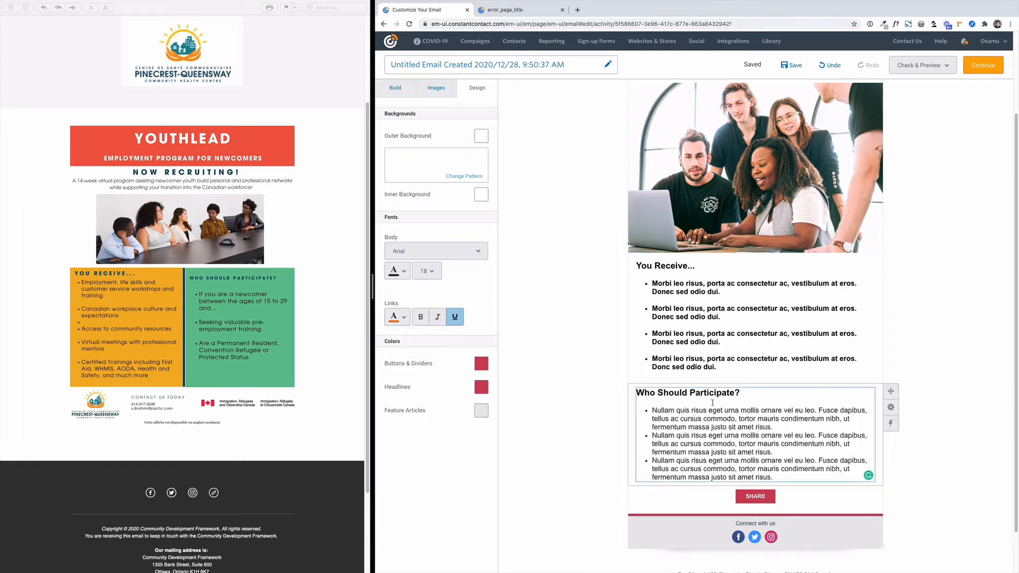
Remove the bold formatting from all four bullet items under "You Receive...".
{"action": "left_click", "coordinate": [703, 321]}
{"action": "left_click_drag", "start_coordinate": [732, 370], "coordinate": [651, 281]}
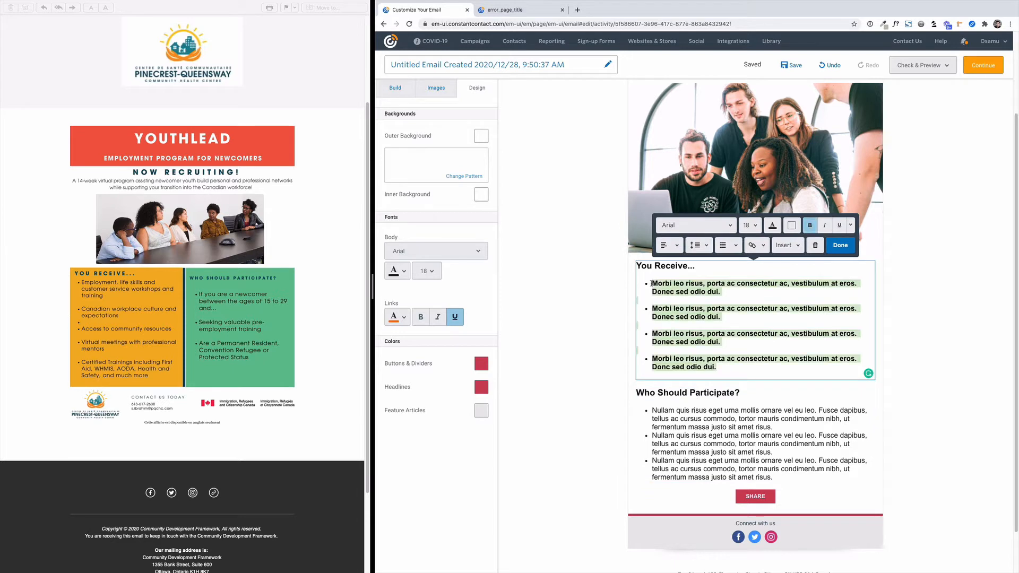
{"action": "left_click", "coordinate": [810, 226]}
{"action": "left_click", "coordinate": [844, 409]}
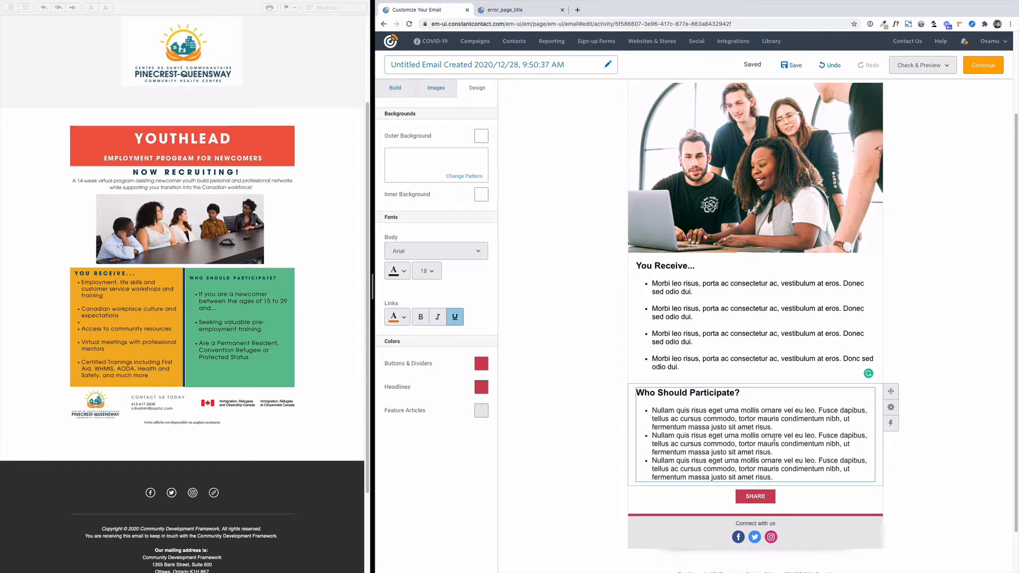
Add blank line spacing between the three bullet items under "Who Should Participate?".
{"action": "left_click", "coordinate": [780, 427]}
{"action": "key", "text": "Return"}
{"action": "key", "text": "Return"}
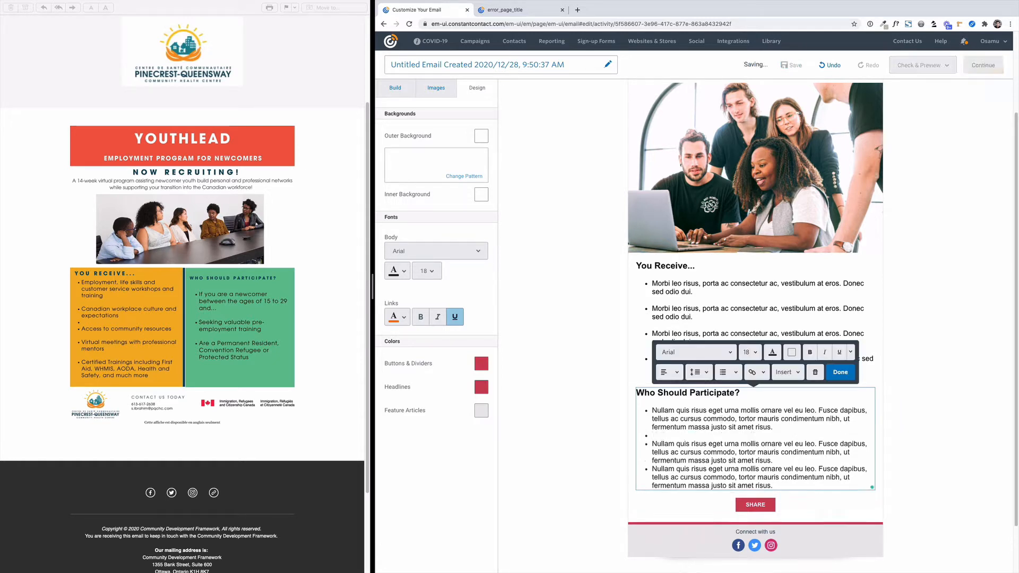
{"action": "key", "text": "Return"}
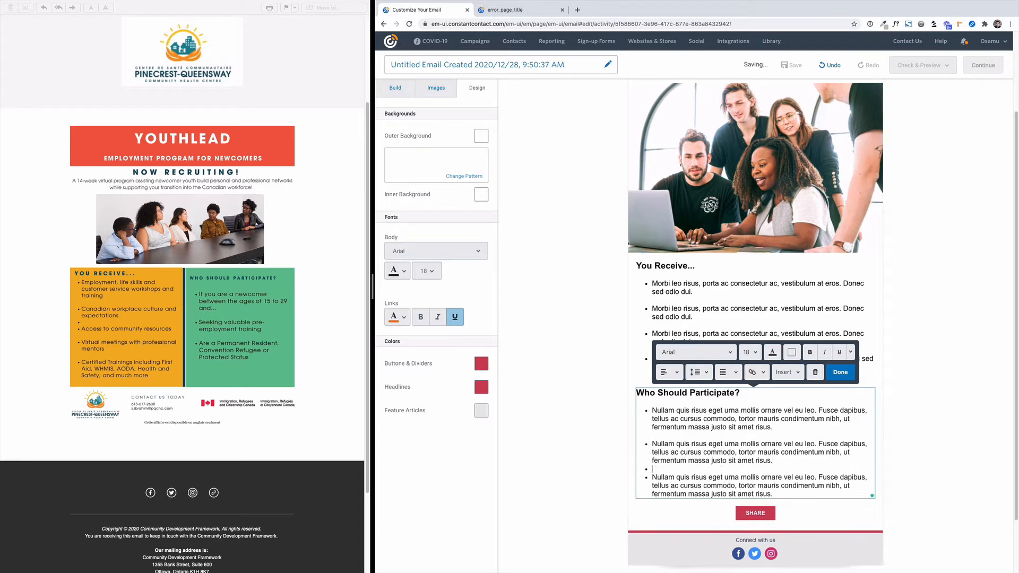
{"action": "scroll", "coordinate": [854, 434], "scroll_direction": "down", "scroll_amount": 3}
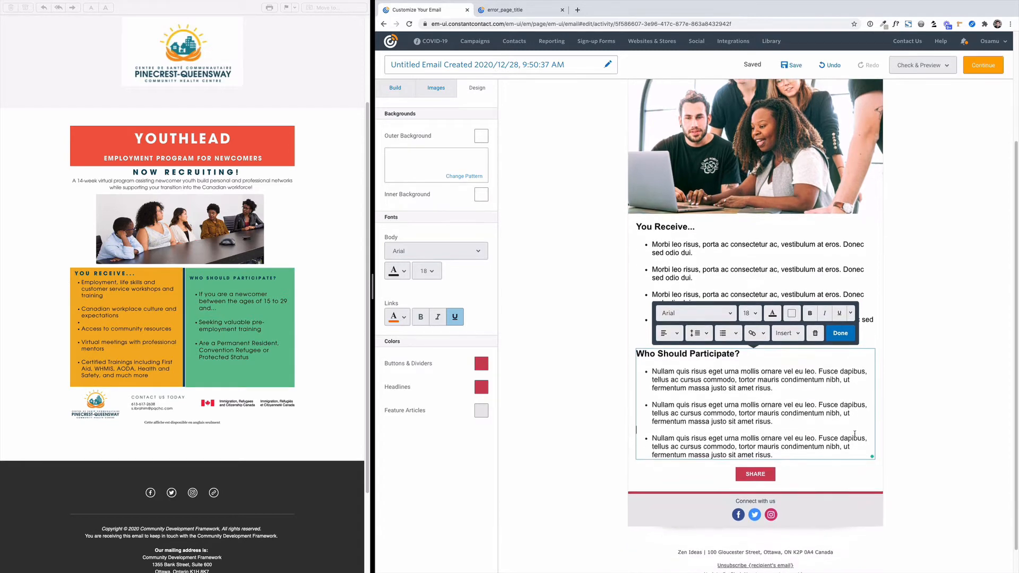
Change the email's overall buttons and dividers colour to a medium green in the design settings.
{"action": "left_click", "coordinate": [779, 451]}
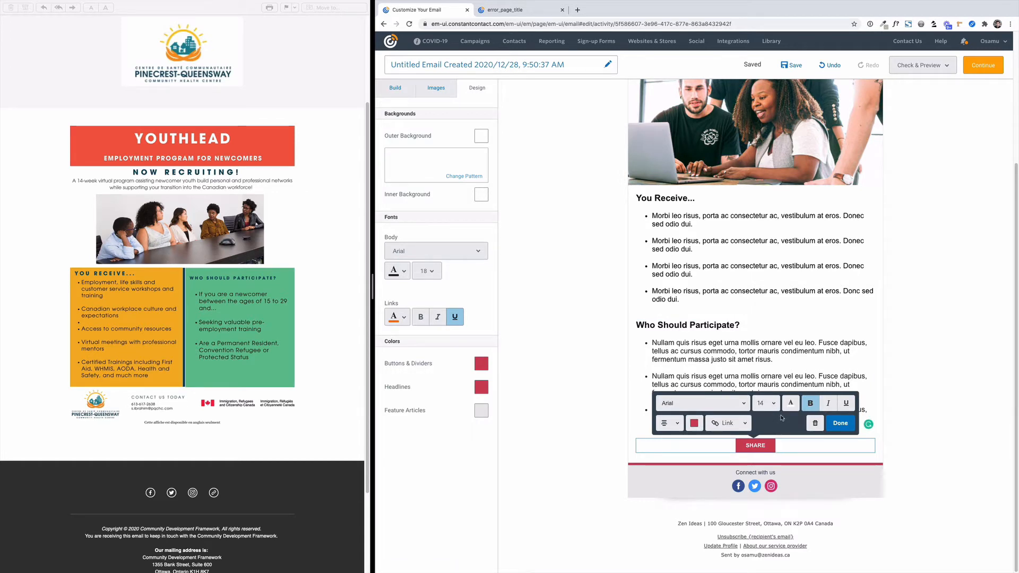
{"action": "left_click", "coordinate": [485, 371]}
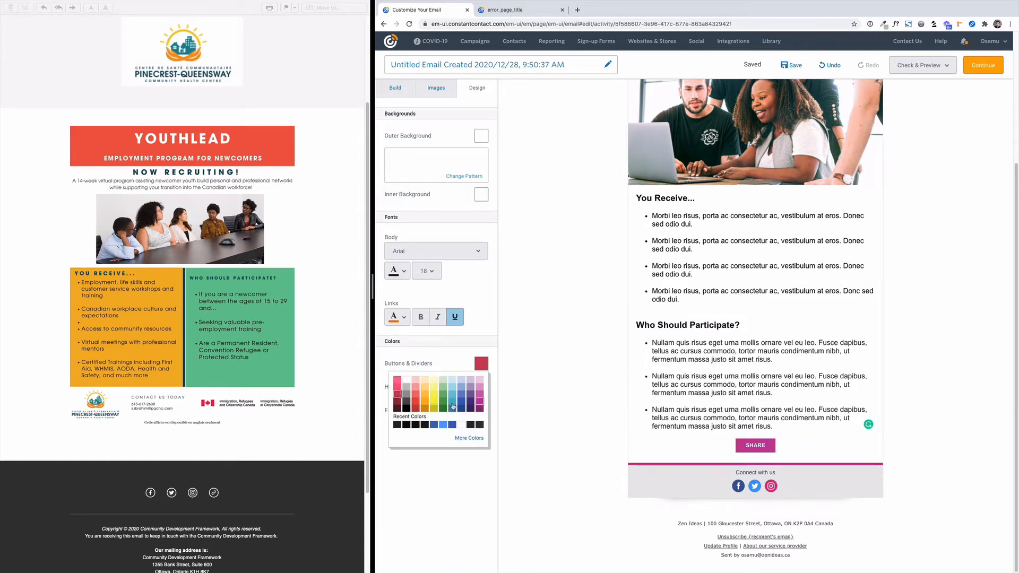
{"action": "left_click", "coordinate": [445, 398]}
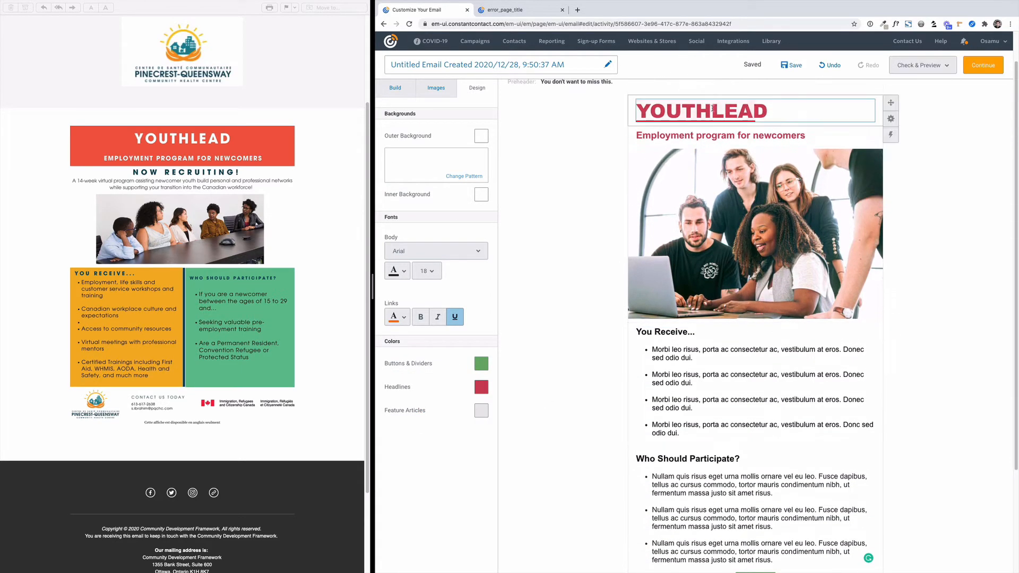
Change the email's overall headlines colour to a darker green so it applies to the YOUTHLEAD title and subtitle.
{"action": "left_click", "coordinate": [712, 111]}
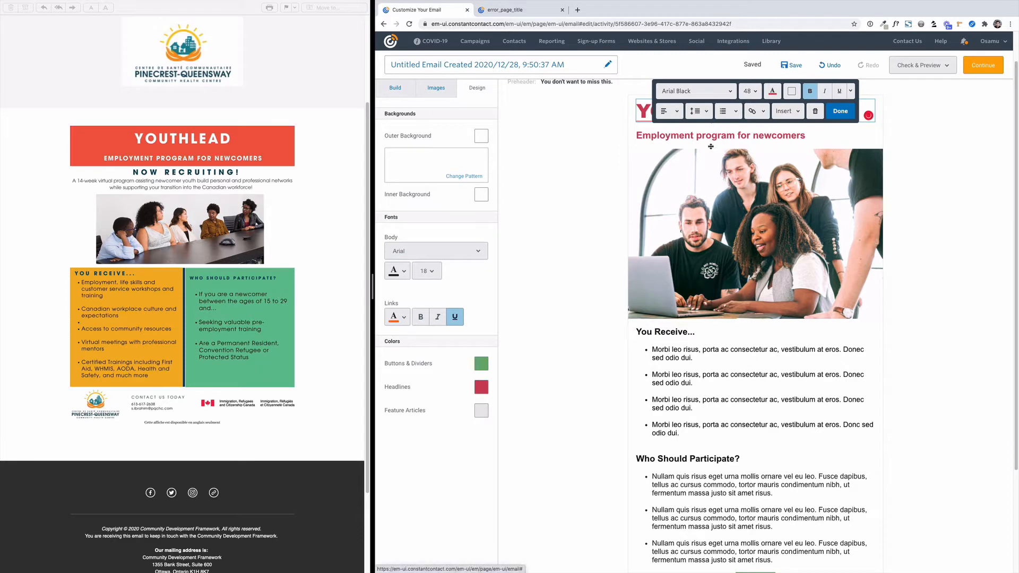
{"action": "left_click", "coordinate": [484, 388]}
{"action": "left_click", "coordinate": [484, 388]}
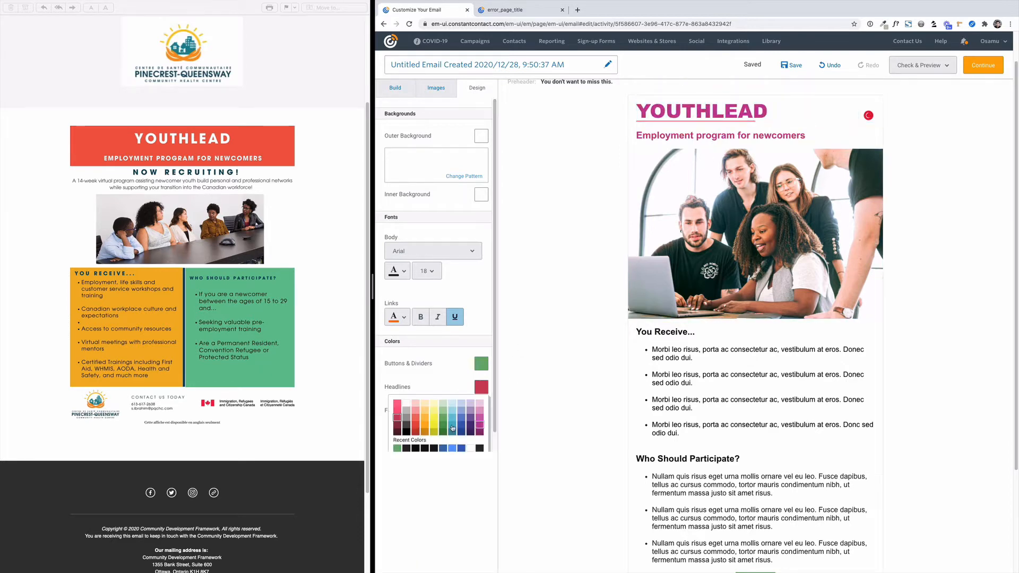
{"action": "scroll", "coordinate": [569, 332], "scroll_direction": "down", "scroll_amount": 3}
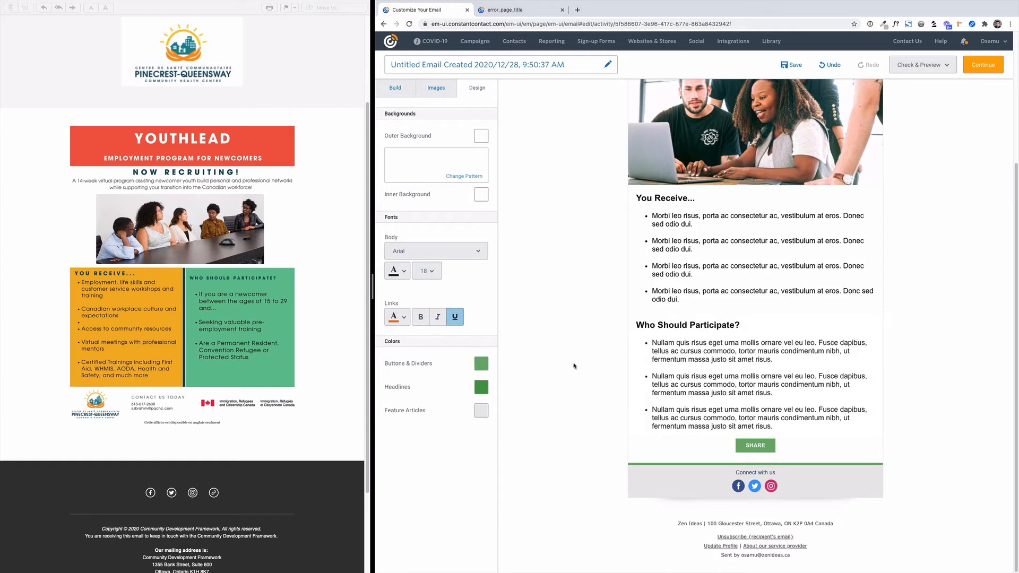
{"action": "left_click", "coordinate": [484, 369]}
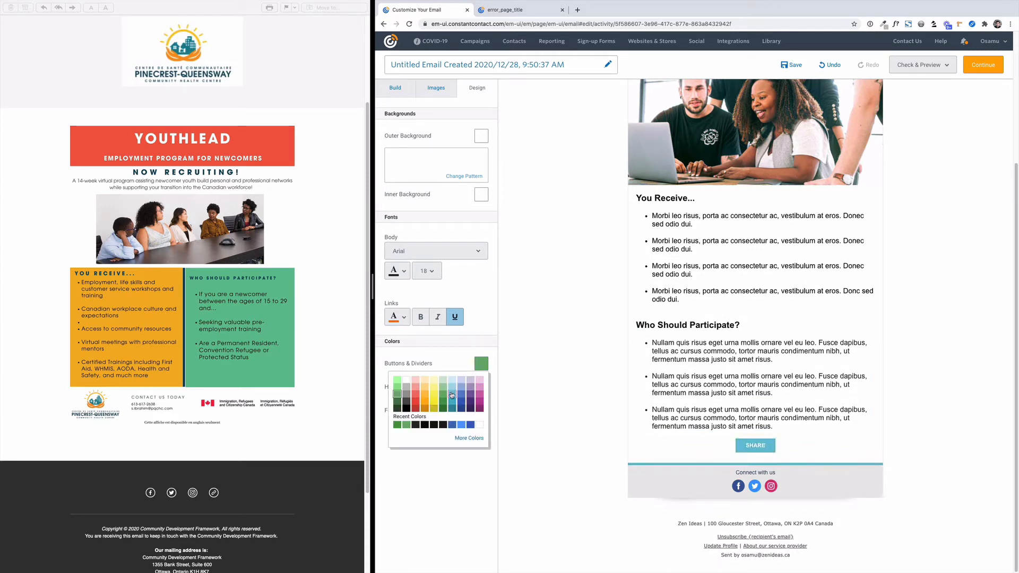
{"action": "left_click", "coordinate": [590, 361]}
{"action": "scroll", "coordinate": [587, 358], "scroll_direction": "up", "scroll_amount": 5}
{"action": "scroll", "coordinate": [586, 359], "scroll_direction": "down", "scroll_amount": 2}
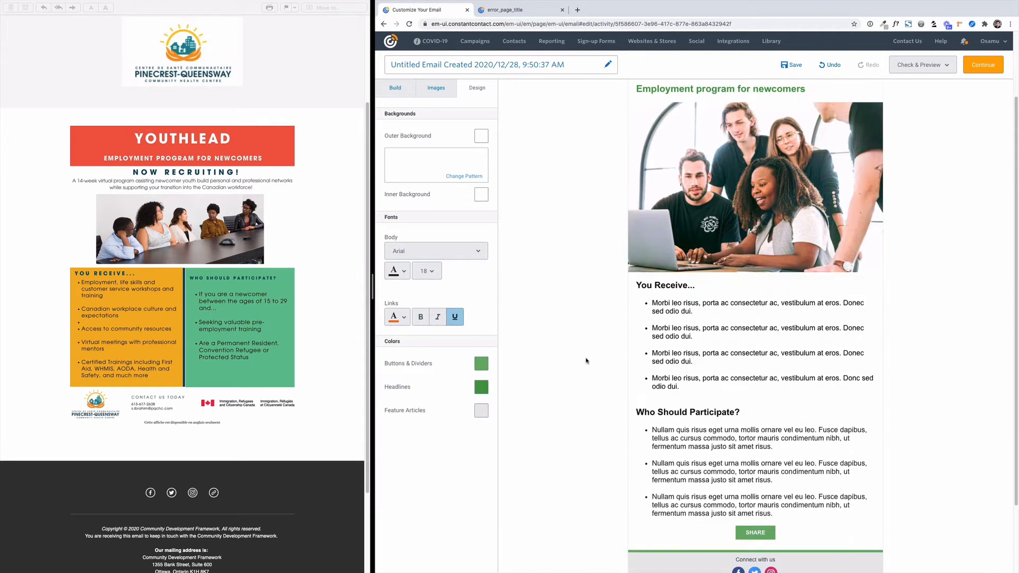
Set the font size of the SHARE button's text to 20.
{"action": "scroll", "coordinate": [706, 375], "scroll_direction": "down", "scroll_amount": 2}
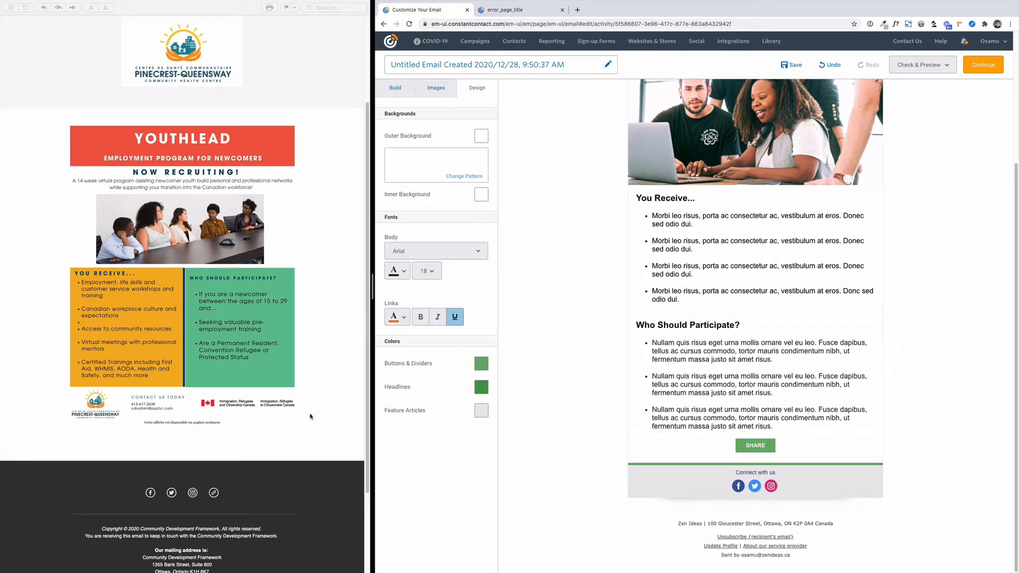
{"action": "left_click", "coordinate": [776, 451]}
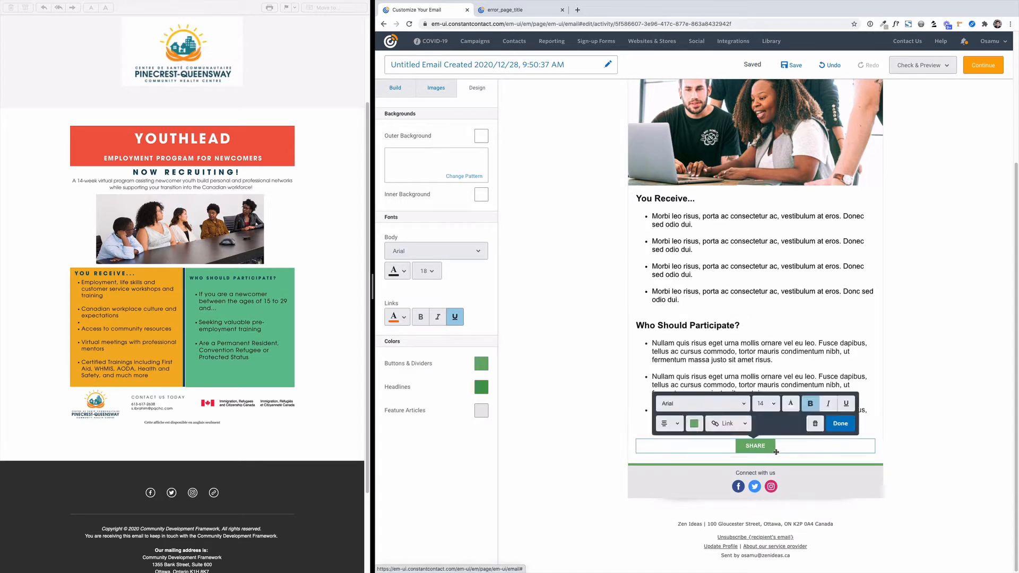
{"action": "left_click", "coordinate": [772, 408]}
{"action": "scroll", "coordinate": [764, 462], "scroll_direction": "down", "scroll_amount": 2}
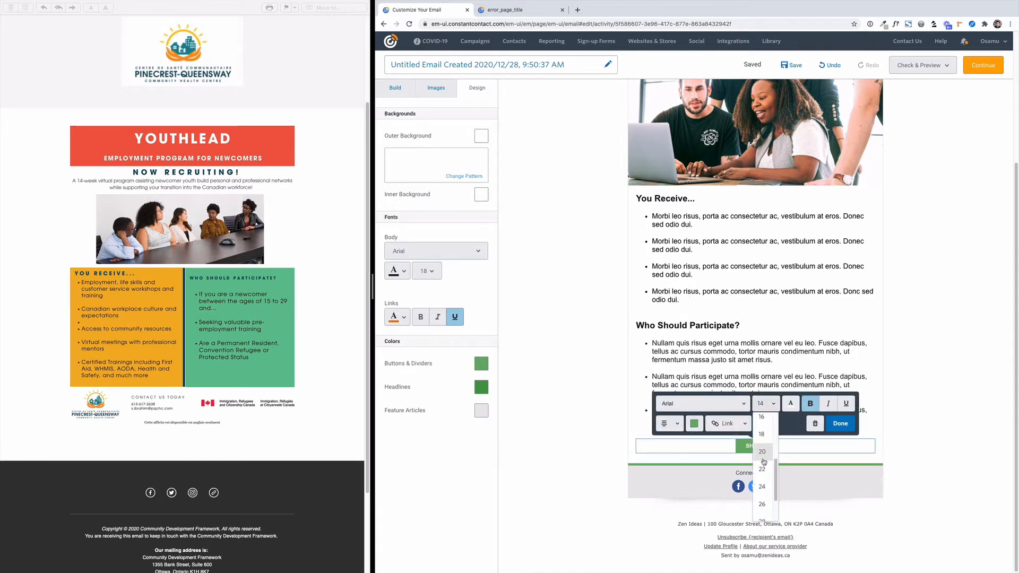
{"action": "left_click", "coordinate": [763, 457]}
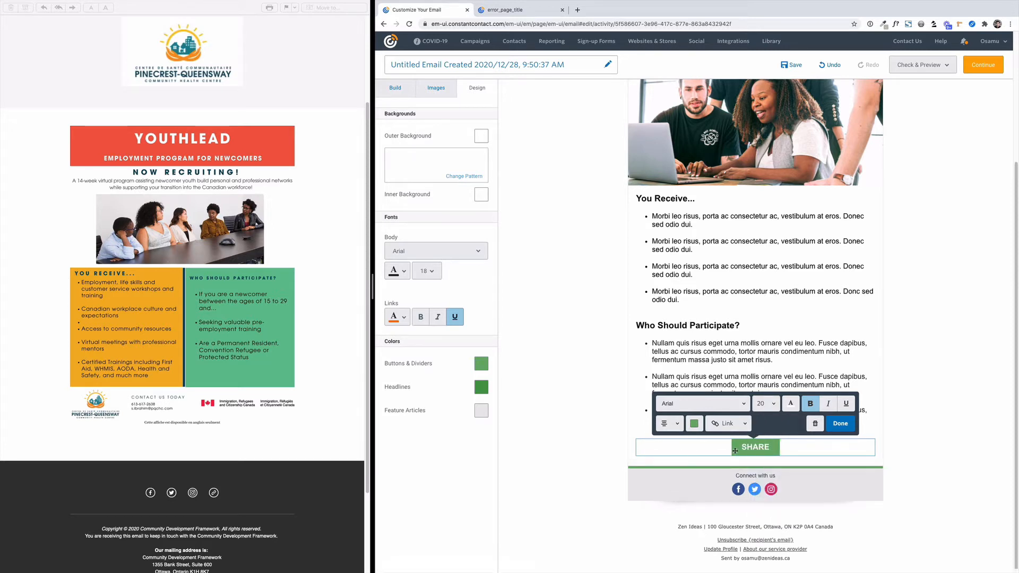
Replace the SHARE button's text with "Contact us today".
{"action": "left_click", "coordinate": [762, 447]}
{"action": "double_click", "coordinate": [762, 446]}
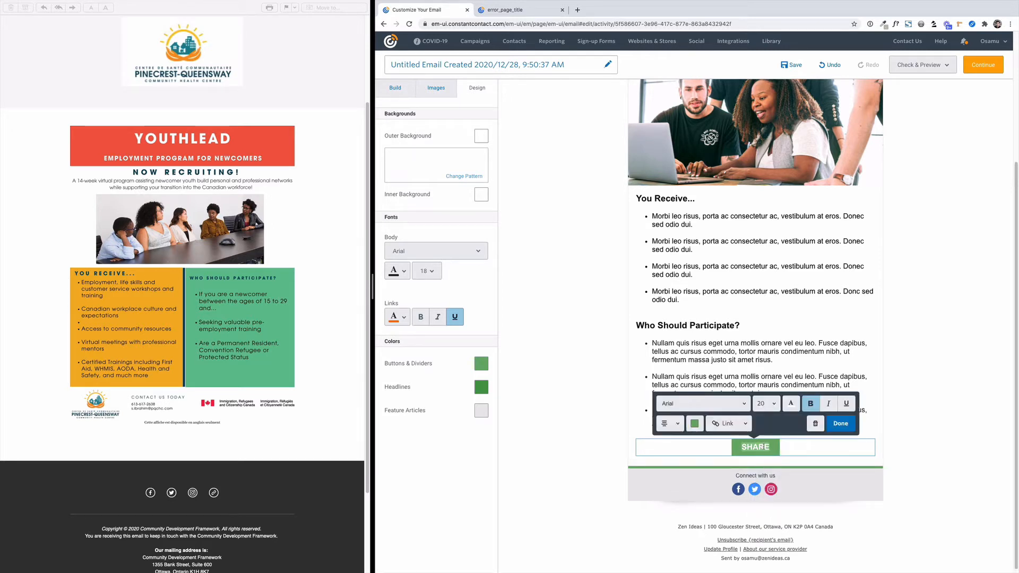
{"action": "type", "text": "Con"}
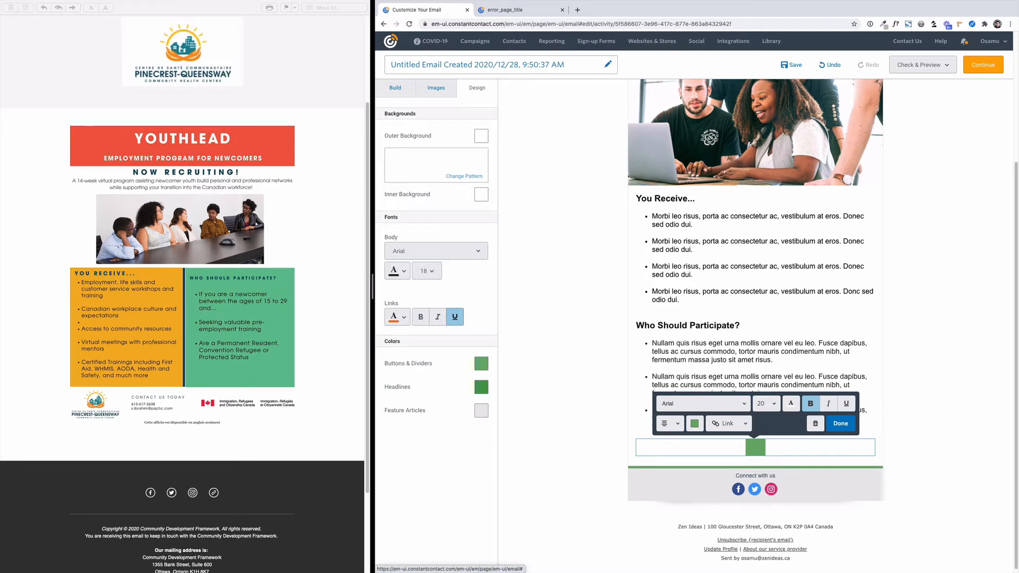
{"action": "type", "text": "tact us"}
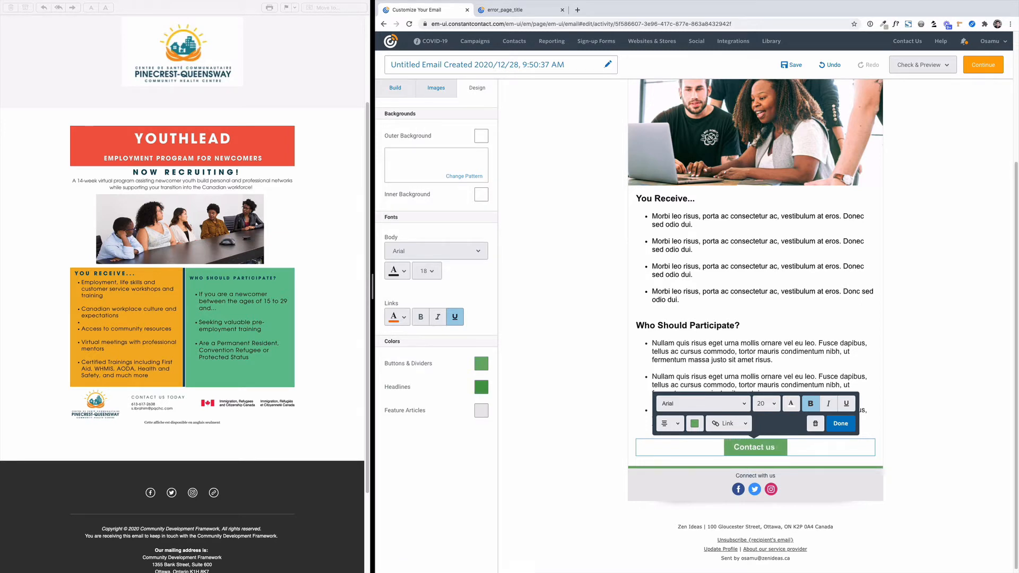
{"action": "type", "text": " today"}
{"action": "left_click", "coordinate": [923, 455]}
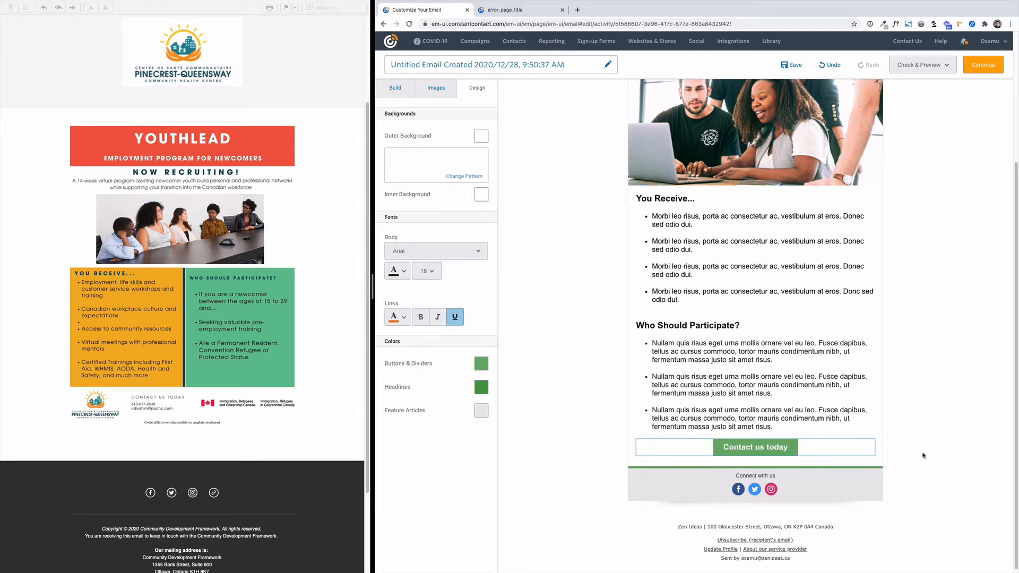
{"action": "left_click", "coordinate": [728, 446]}
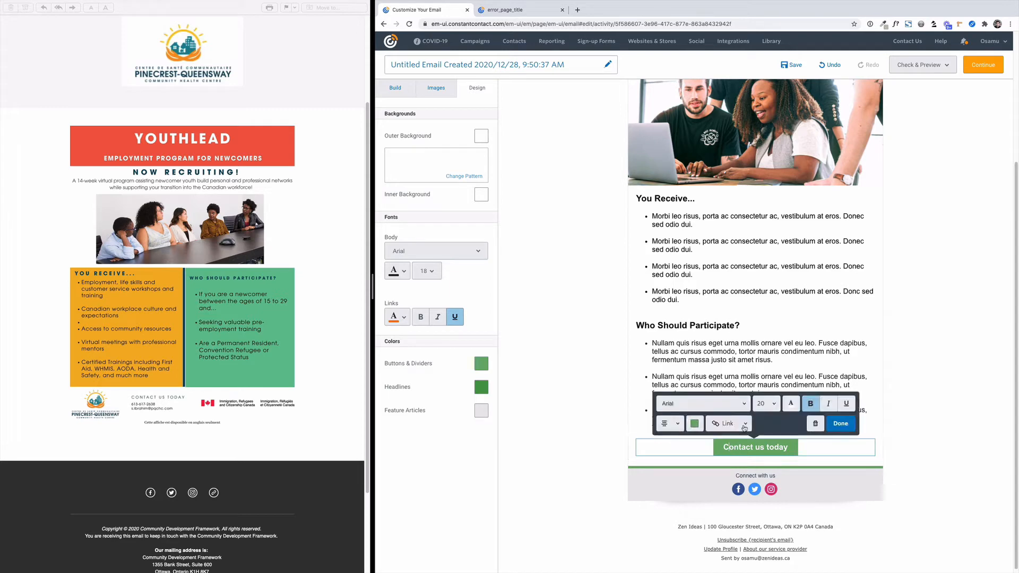
{"action": "left_click", "coordinate": [745, 424]}
{"action": "left_click", "coordinate": [728, 446]}
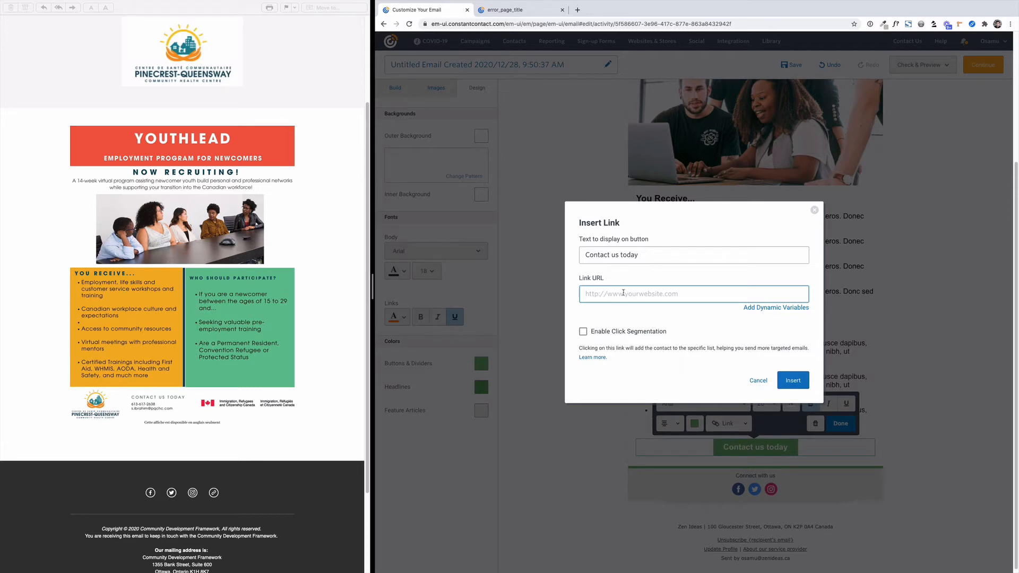
{"action": "type", "text": "www.yourlandingpage.org"}
{"action": "left_click", "coordinate": [791, 381]}
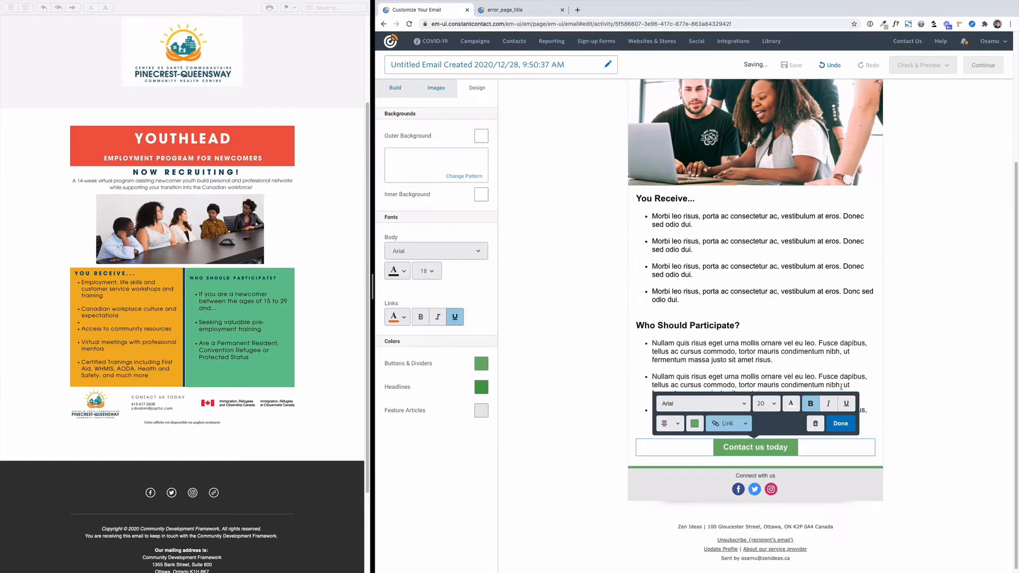
{"action": "left_click", "coordinate": [920, 455]}
Add a Social block directly beneath the "Contact us today" button.
{"action": "scroll", "coordinate": [922, 457], "scroll_direction": "up", "scroll_amount": 1}
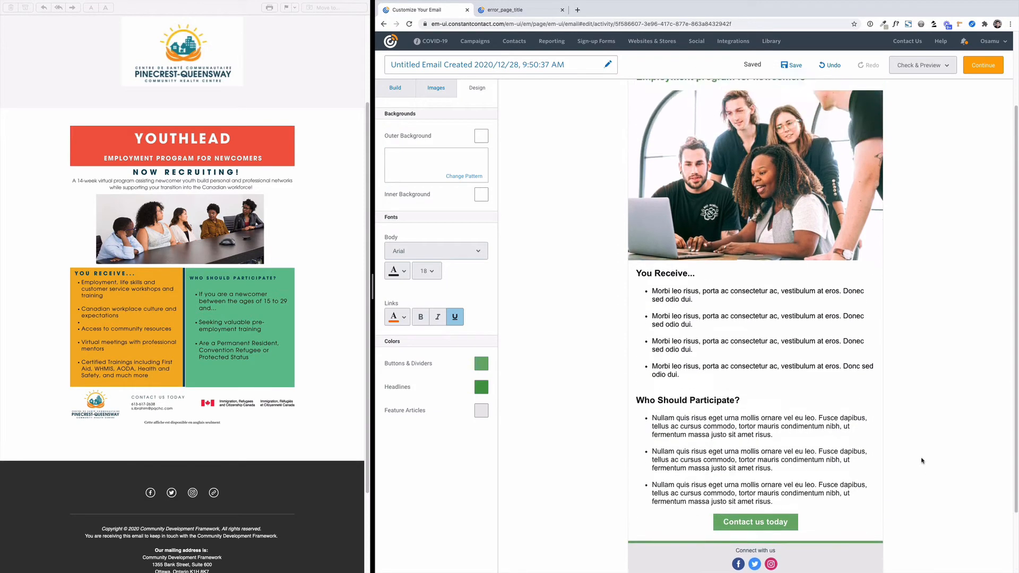
{"action": "scroll", "coordinate": [921, 460], "scroll_direction": "down", "scroll_amount": 1}
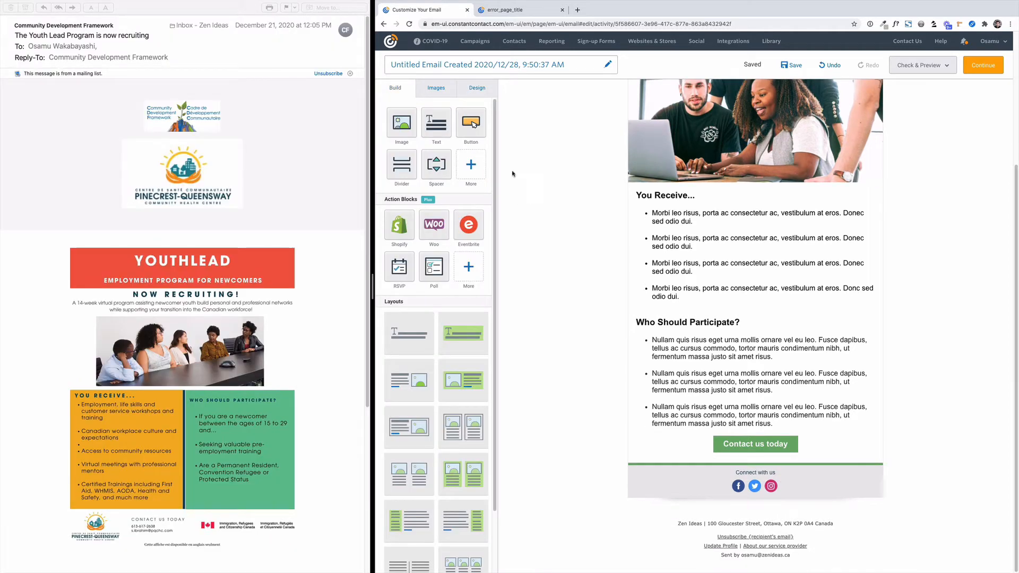
{"action": "left_click", "coordinate": [471, 165]}
{"action": "left_click_drag", "start_coordinate": [474, 123], "coordinate": [757, 460]}
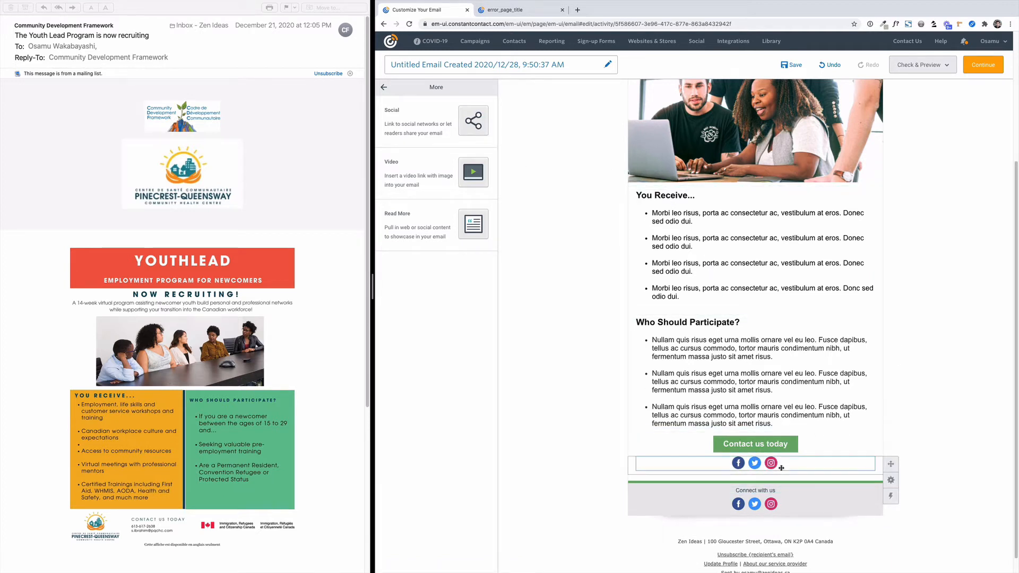
Switch the new social block to "Share on your readers' pages", keeping the Facebook, Twitter and LinkedIn share buttons.
{"action": "left_click", "coordinate": [779, 466]}
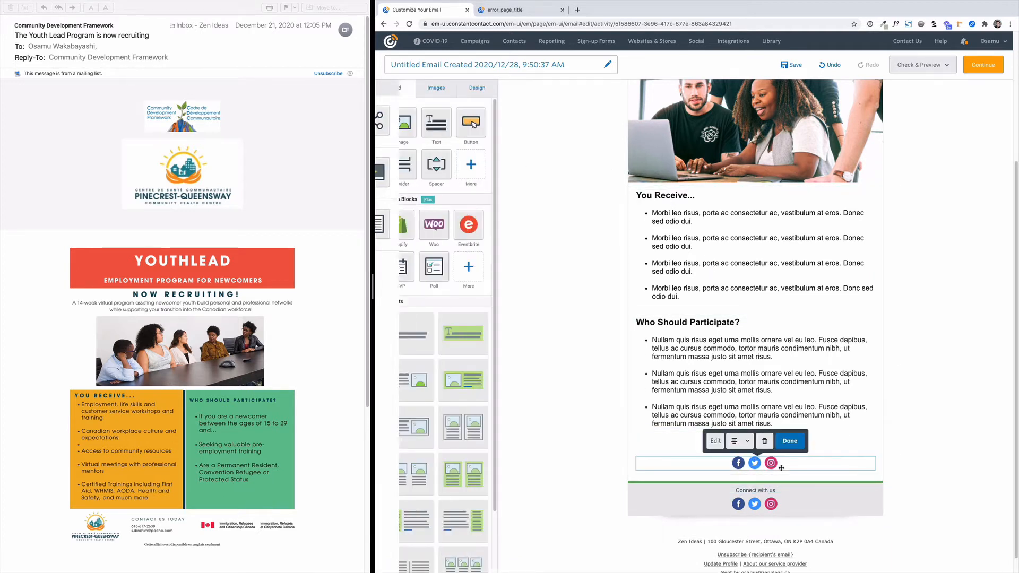
{"action": "left_click", "coordinate": [715, 441]}
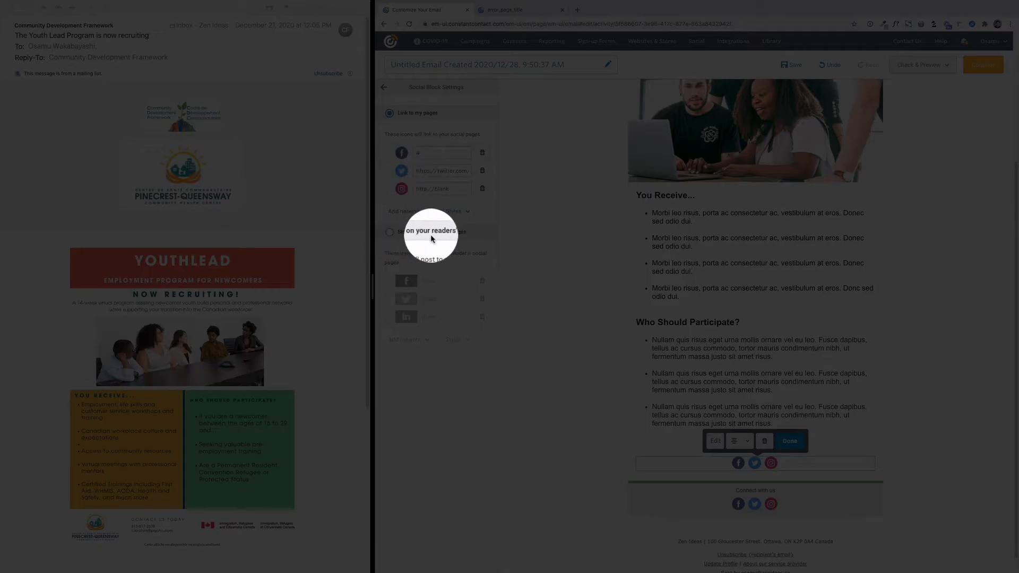
{"action": "left_click", "coordinate": [388, 232]}
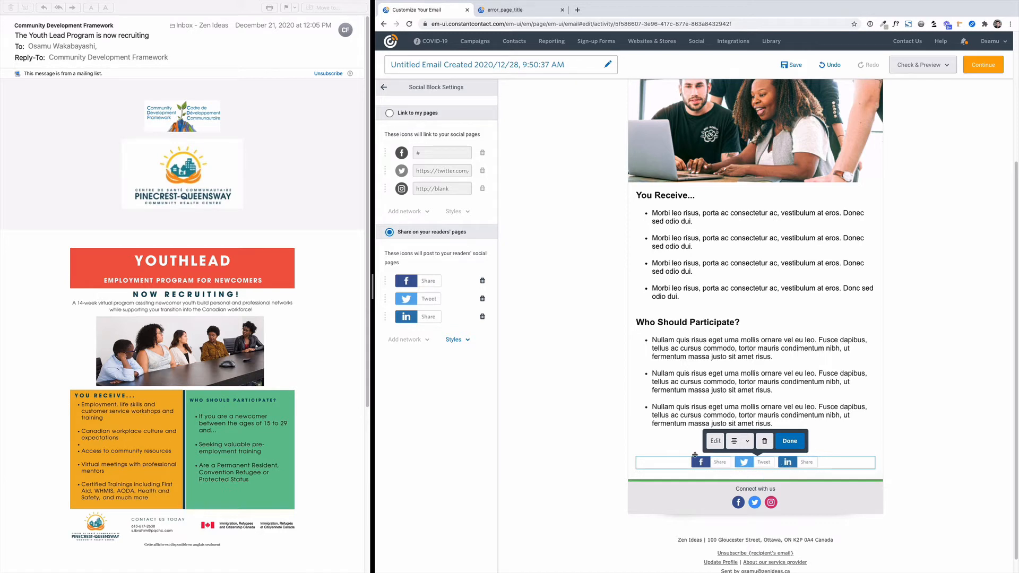
{"action": "left_click", "coordinate": [790, 441]}
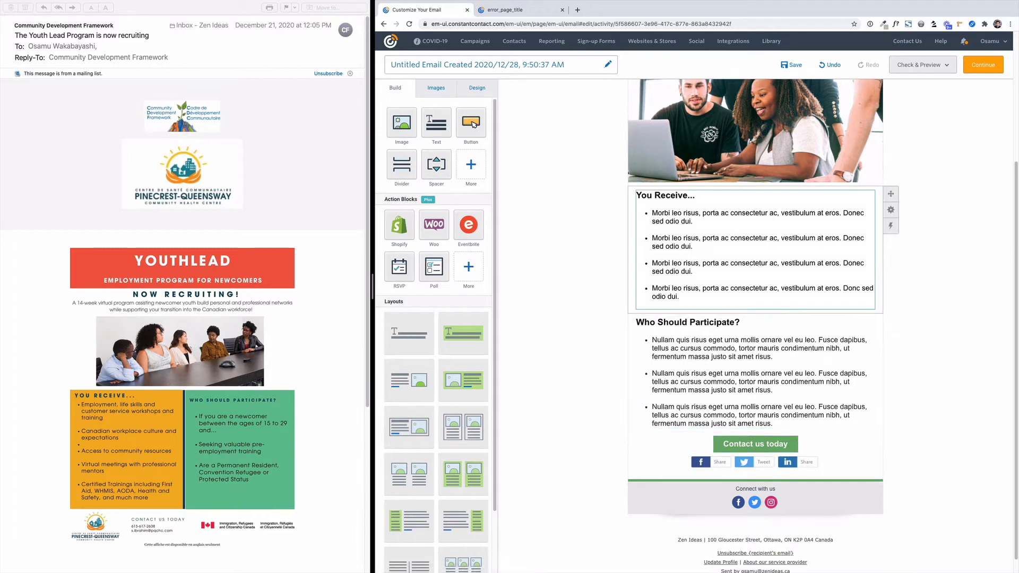
Insert a text block above the social share buttons and replace its placeholder copy with "Please share:".
{"action": "left_click_drag", "start_coordinate": [436, 121], "coordinate": [744, 456]}
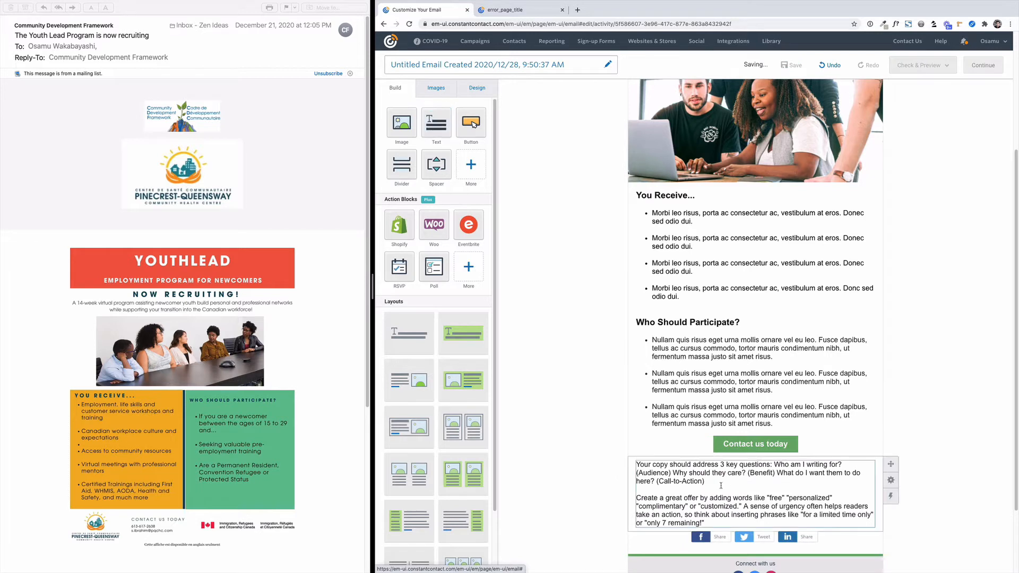
{"action": "left_click", "coordinate": [714, 516]}
{"action": "left_click_drag", "start_coordinate": [703, 522], "coordinate": [636, 464]}
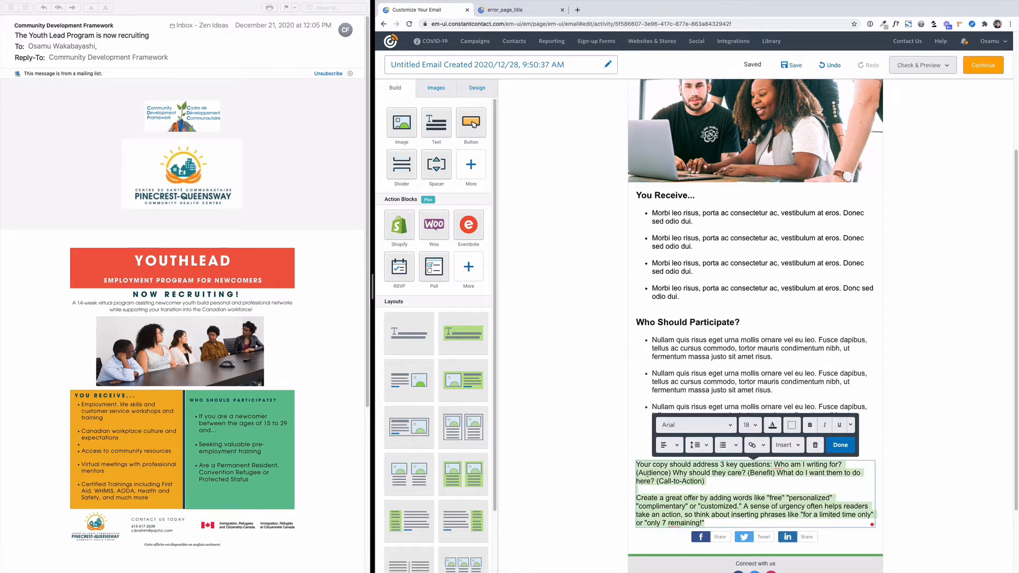
{"action": "type", "text": "Please share:"}
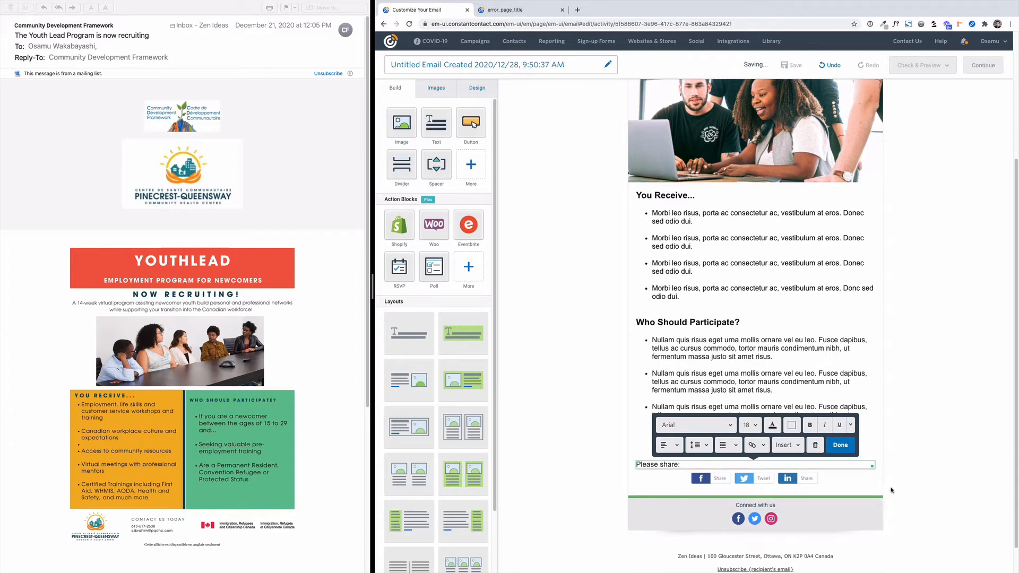
{"action": "left_click", "coordinate": [909, 483]}
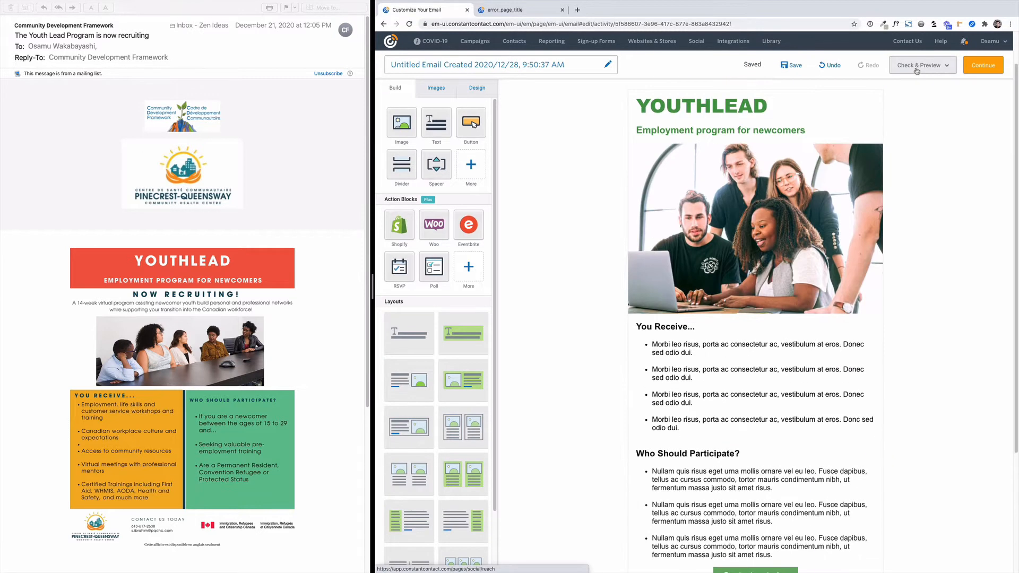
Preview the email in desktop view and look through its content.
{"action": "left_click", "coordinate": [916, 71]}
{"action": "left_click", "coordinate": [915, 88]}
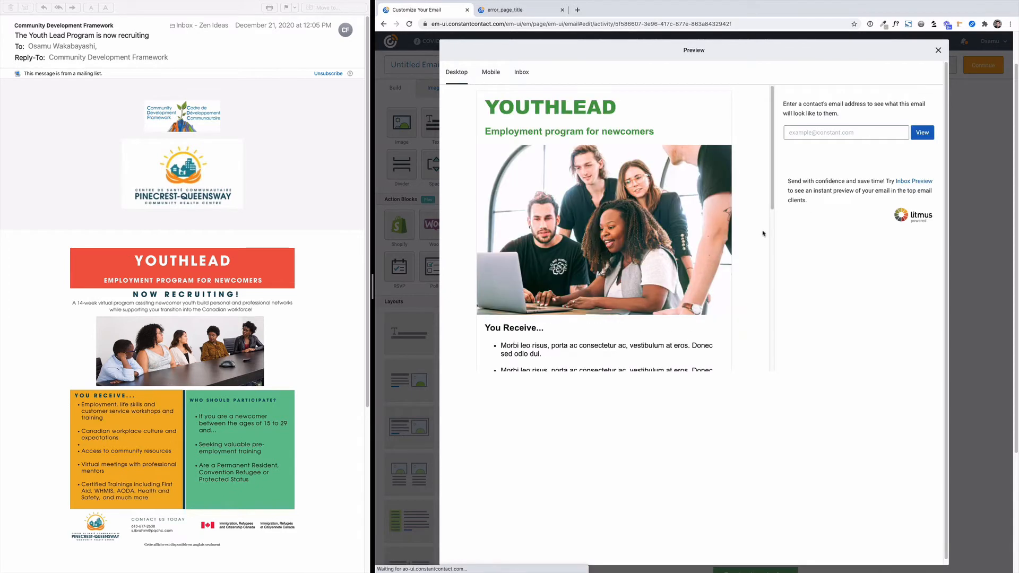
{"action": "scroll", "coordinate": [693, 245], "scroll_direction": "down", "scroll_amount": 4}
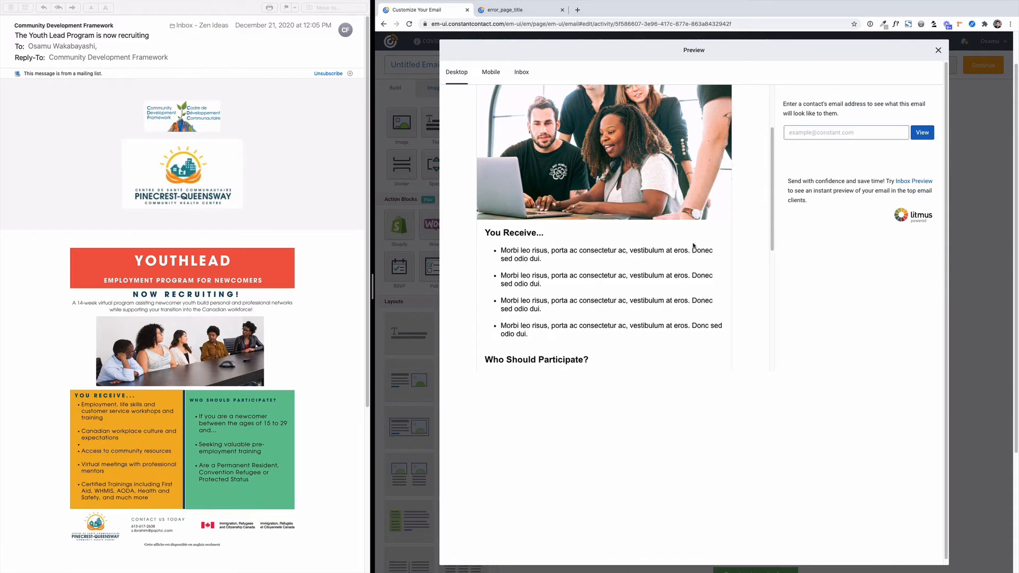
{"action": "scroll", "coordinate": [693, 246], "scroll_direction": "down", "scroll_amount": 10}
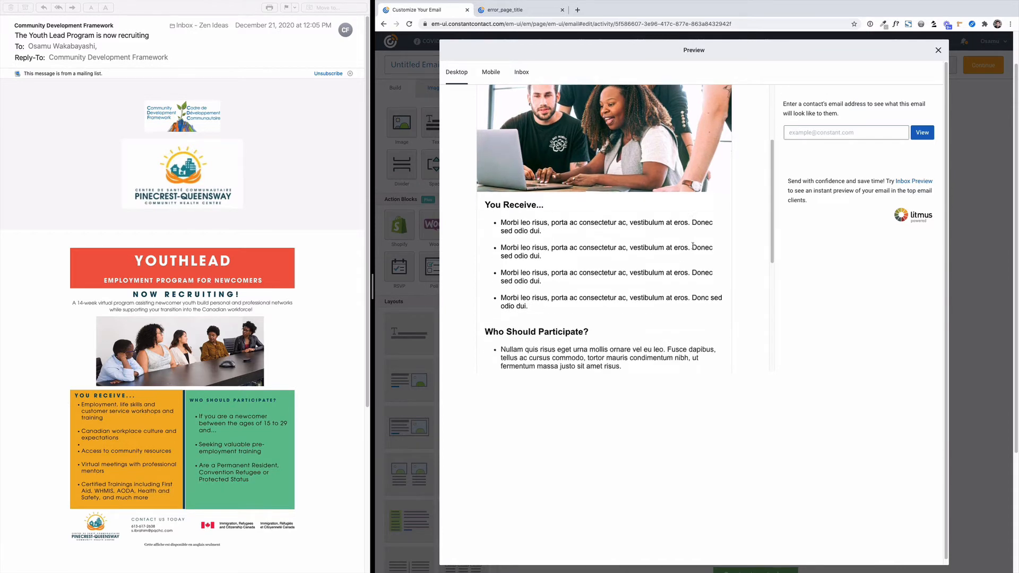
Review the email in mobile preview from the YOUTHLEAD headline to the footer, and close the preview.
{"action": "scroll", "coordinate": [692, 246], "scroll_direction": "up", "scroll_amount": 9}
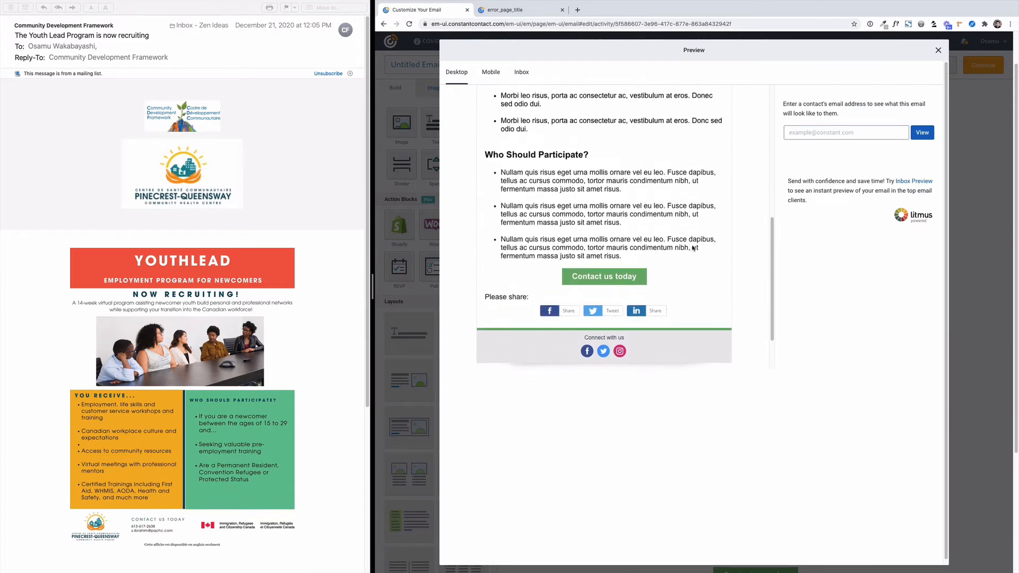
{"action": "left_click", "coordinate": [492, 75]}
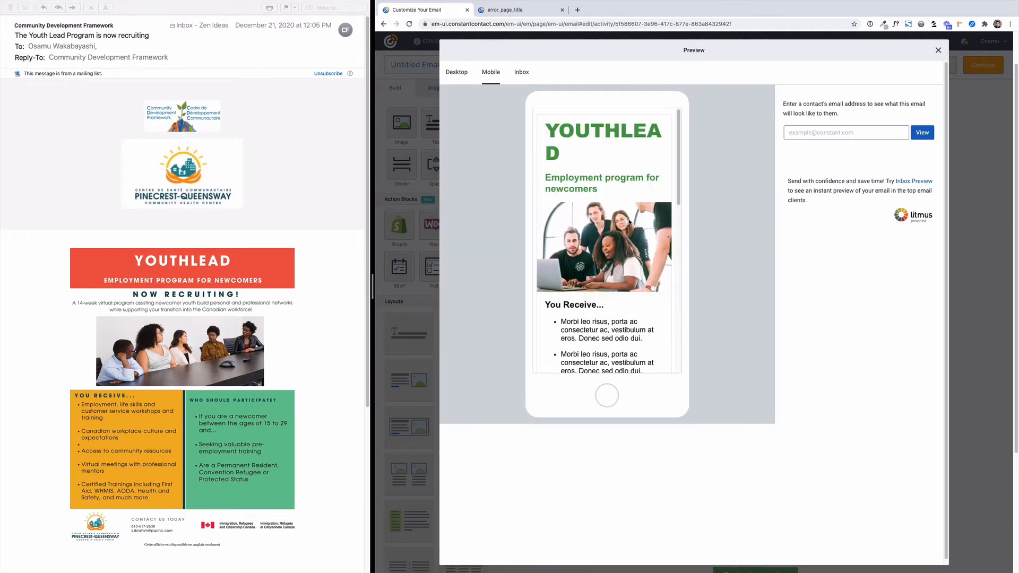
{"action": "scroll", "coordinate": [629, 222], "scroll_direction": "down", "scroll_amount": 5}
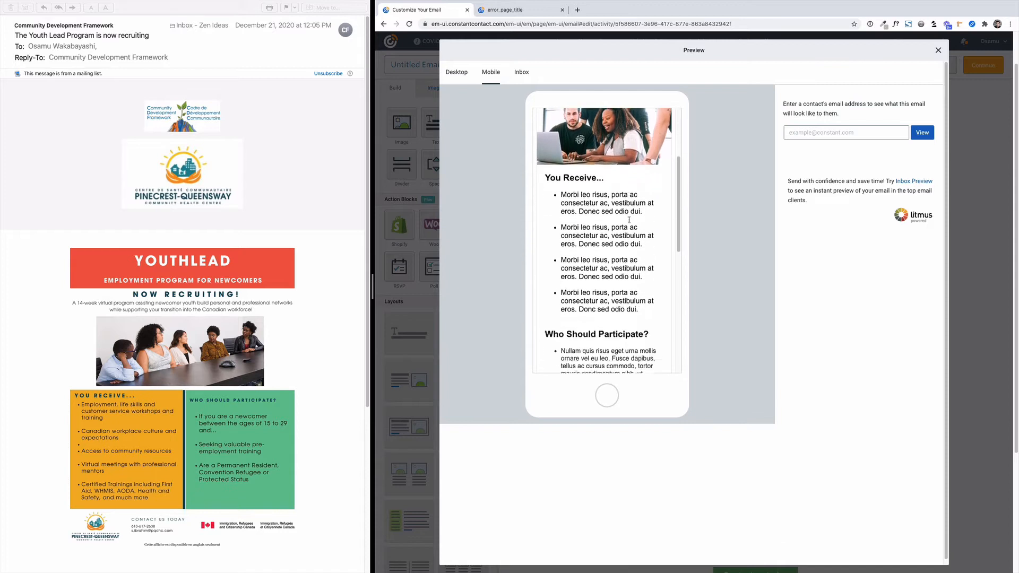
{"action": "scroll", "coordinate": [629, 219], "scroll_direction": "down", "scroll_amount": 6}
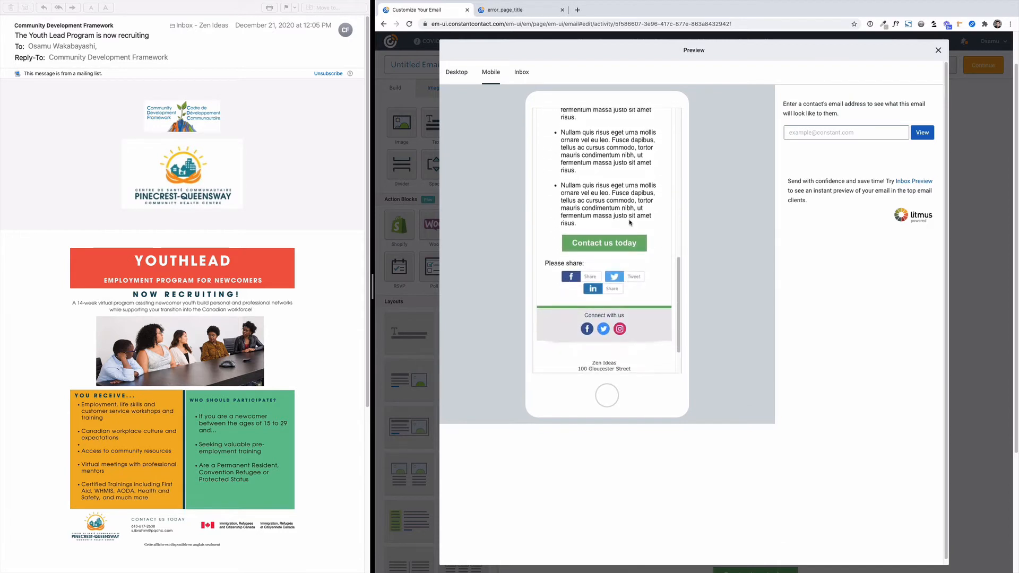
{"action": "scroll", "coordinate": [629, 222], "scroll_direction": "up", "scroll_amount": 8}
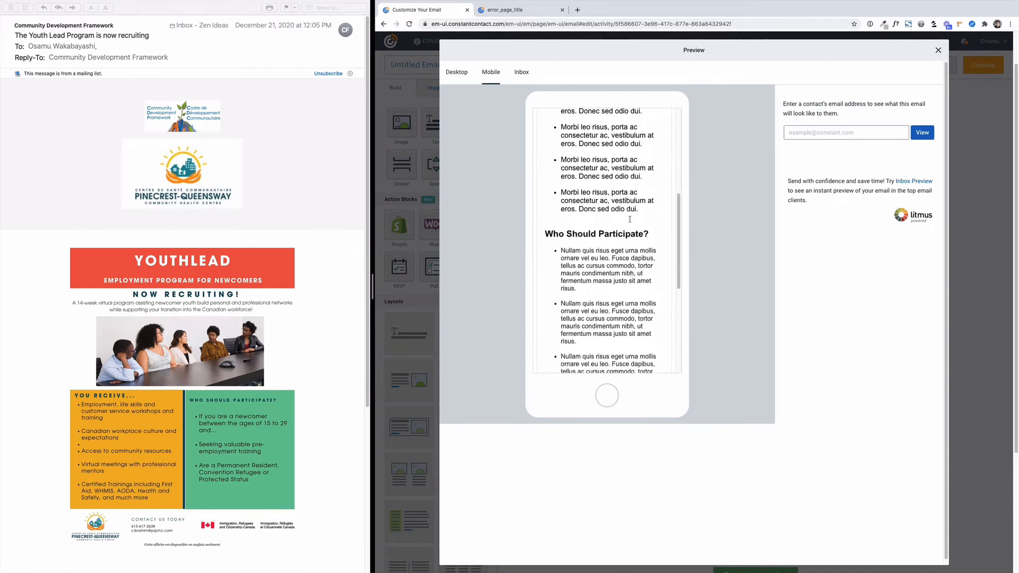
{"action": "scroll", "coordinate": [630, 219], "scroll_direction": "up", "scroll_amount": 3}
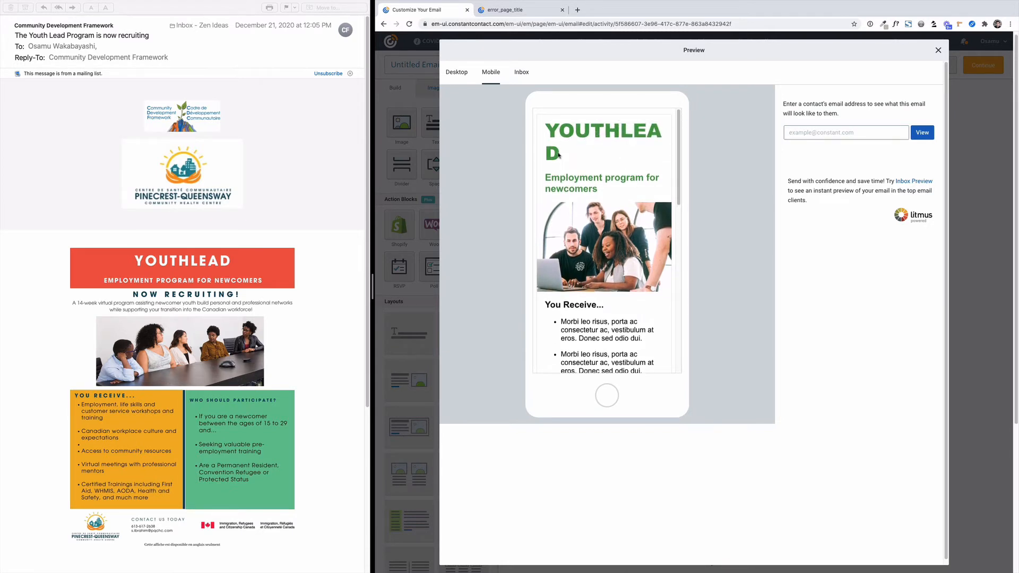
{"action": "left_click", "coordinate": [938, 51]}
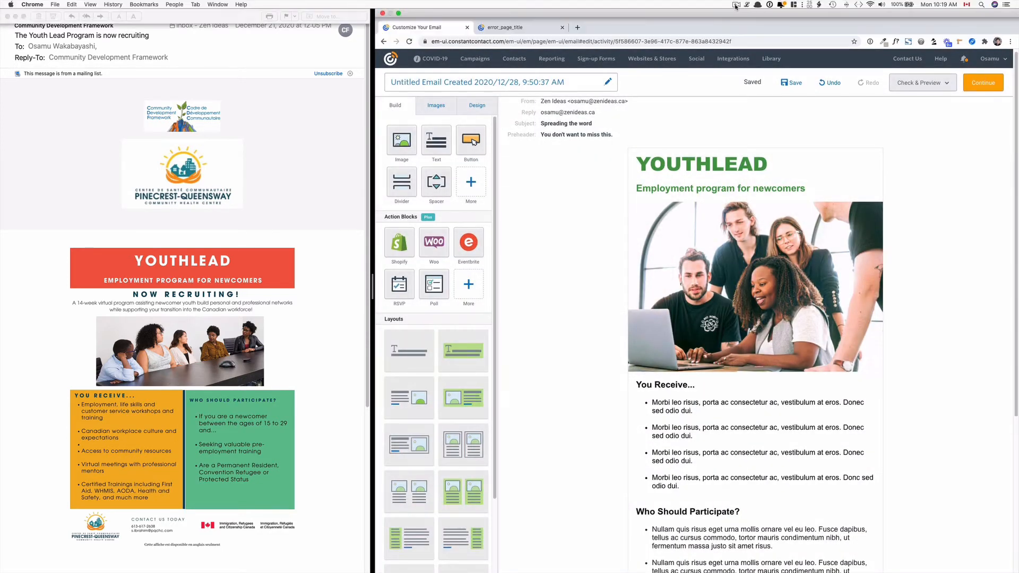
Reduce the YOUTHLEAD headline's font size to 36.
{"action": "left_click", "coordinate": [740, 151]}
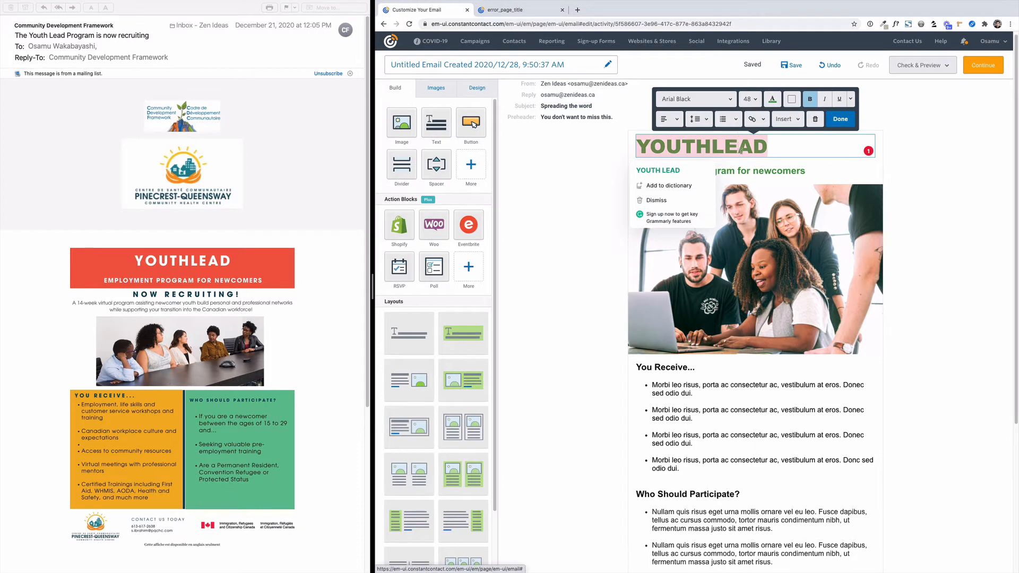
{"action": "left_click", "coordinate": [749, 99]}
{"action": "scroll", "coordinate": [754, 176], "scroll_direction": "up", "scroll_amount": 1}
{"action": "left_click", "coordinate": [753, 189]}
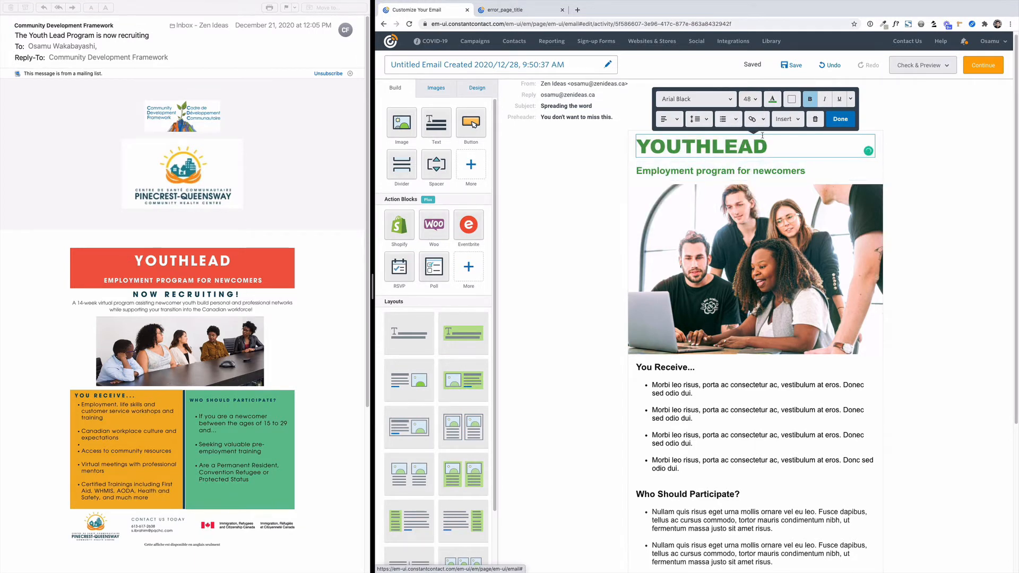
{"action": "left_click_drag", "start_coordinate": [762, 145], "coordinate": [634, 145]}
{"action": "left_click", "coordinate": [745, 101]}
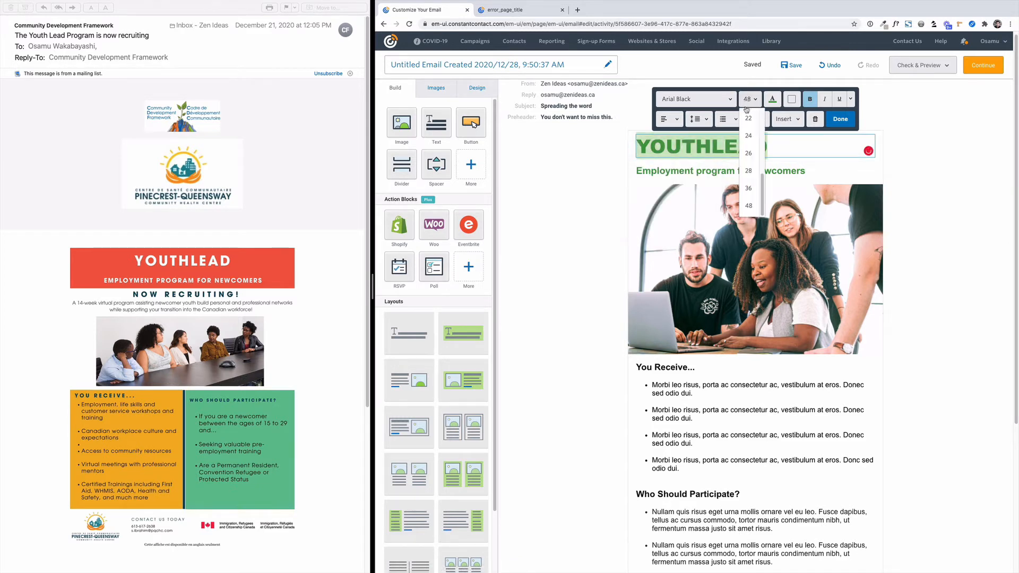
{"action": "left_click", "coordinate": [749, 186]}
{"action": "left_click", "coordinate": [926, 165]}
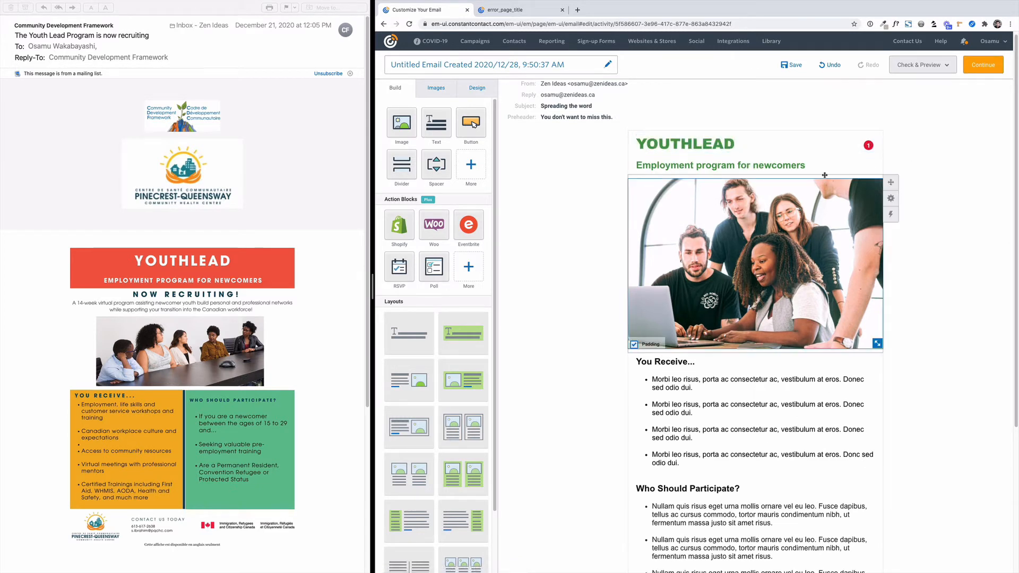
Preview the email again in mobile view, close the preview, and look over the layout down to the footer.
{"action": "left_click", "coordinate": [935, 73]}
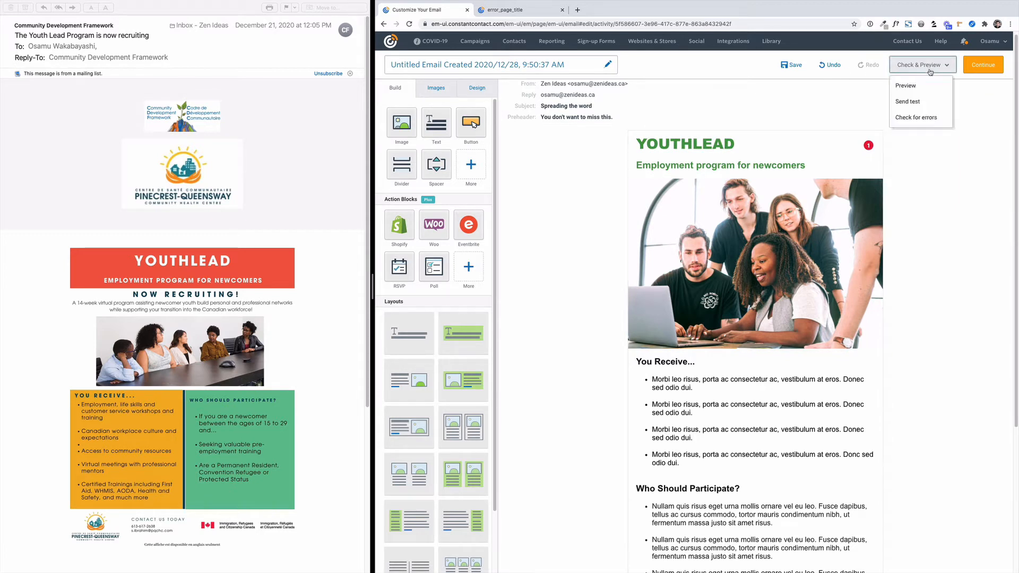
{"action": "left_click", "coordinate": [910, 88]}
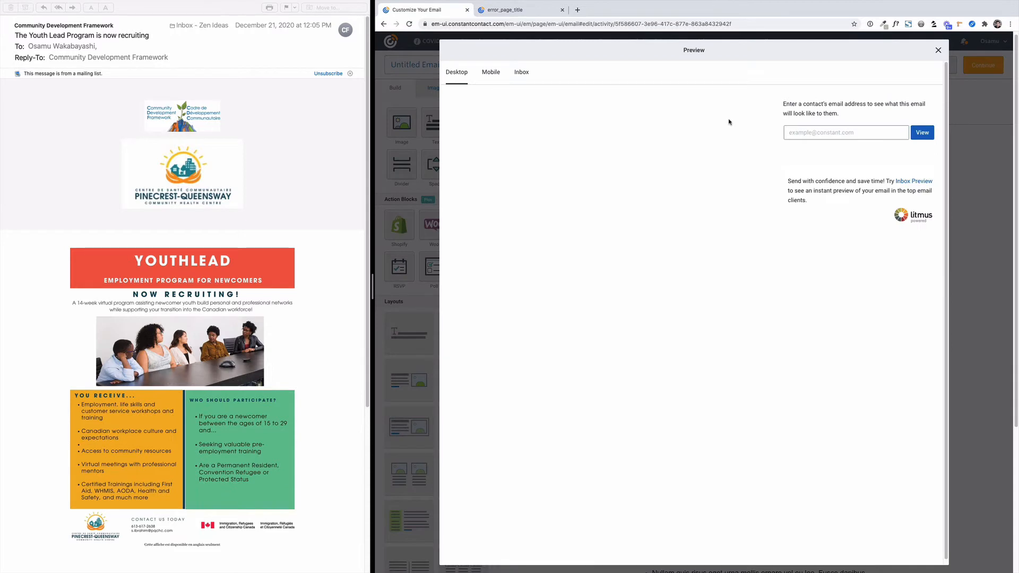
{"action": "left_click", "coordinate": [491, 78]}
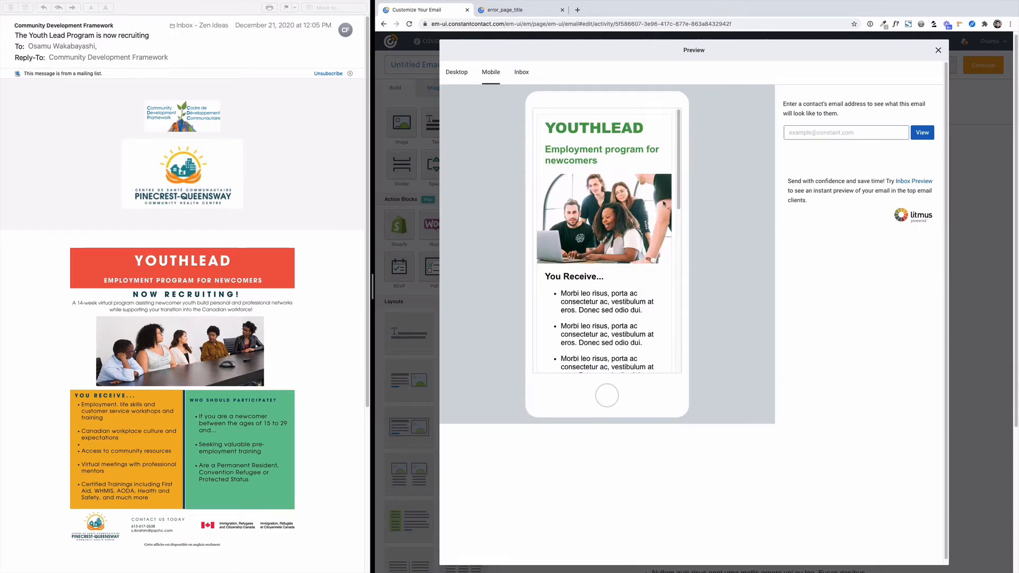
{"action": "key", "text": "Escape"}
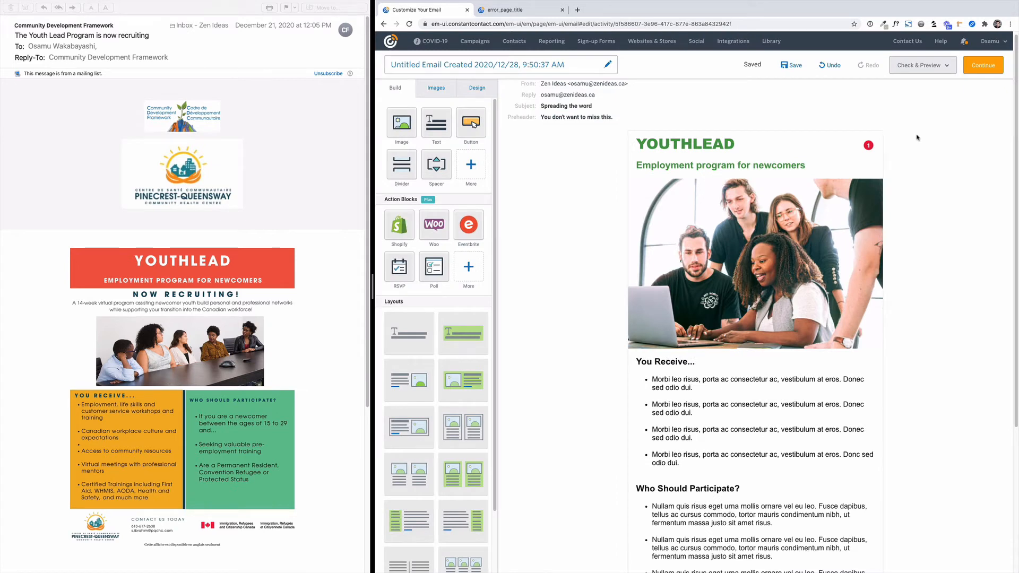
{"action": "scroll", "coordinate": [904, 263], "scroll_direction": "down", "scroll_amount": 5}
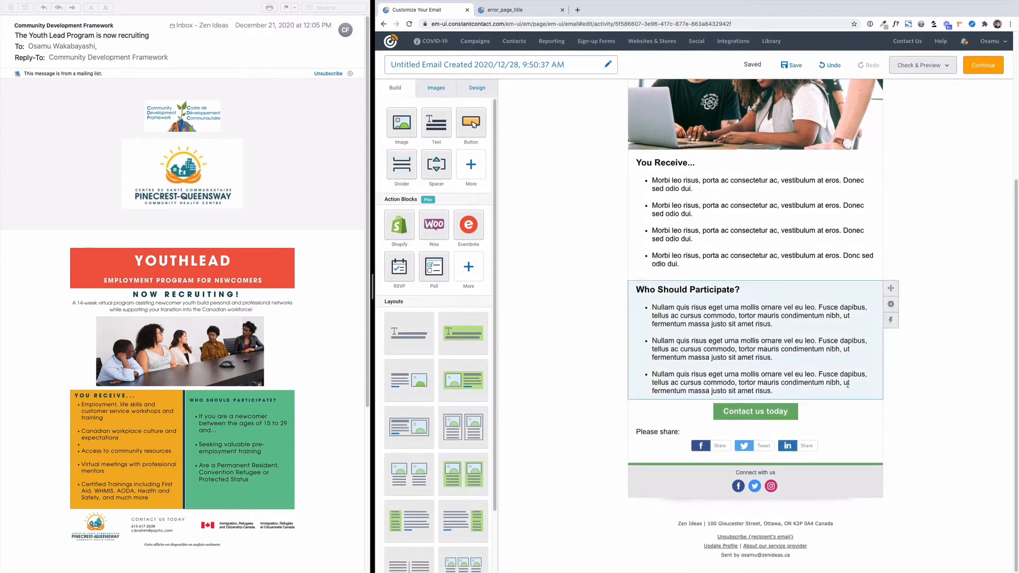
{"action": "mouse_move", "coordinate": [788, 416]}
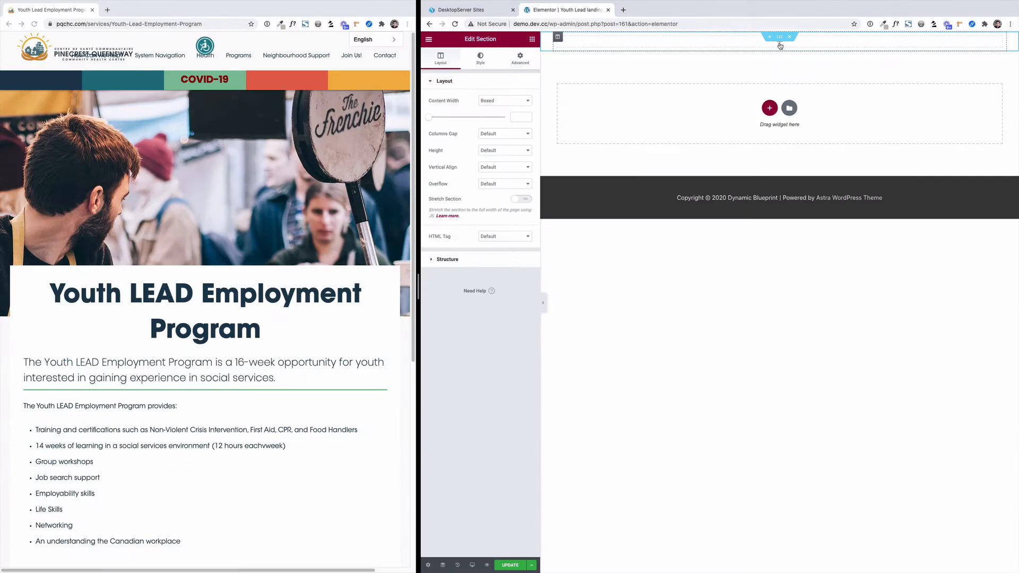
In Elementor, upload pexels-photo-3153198.jpeg from the Desktop and use it as the empty section's background image.
{"action": "left_click", "coordinate": [779, 37]}
{"action": "left_click", "coordinate": [480, 58]}
{"action": "left_click", "coordinate": [494, 118]}
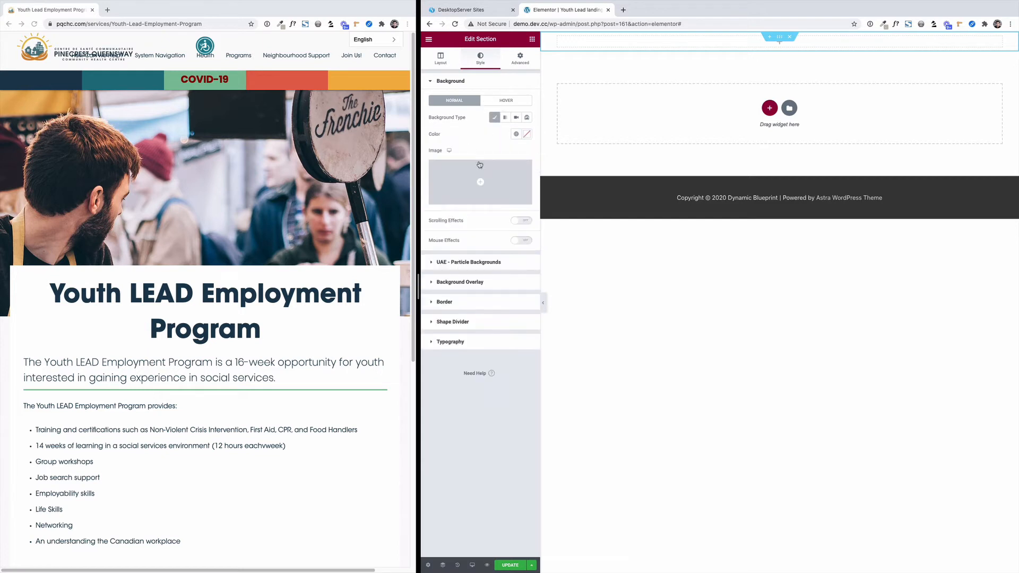
{"action": "left_click", "coordinate": [482, 171]}
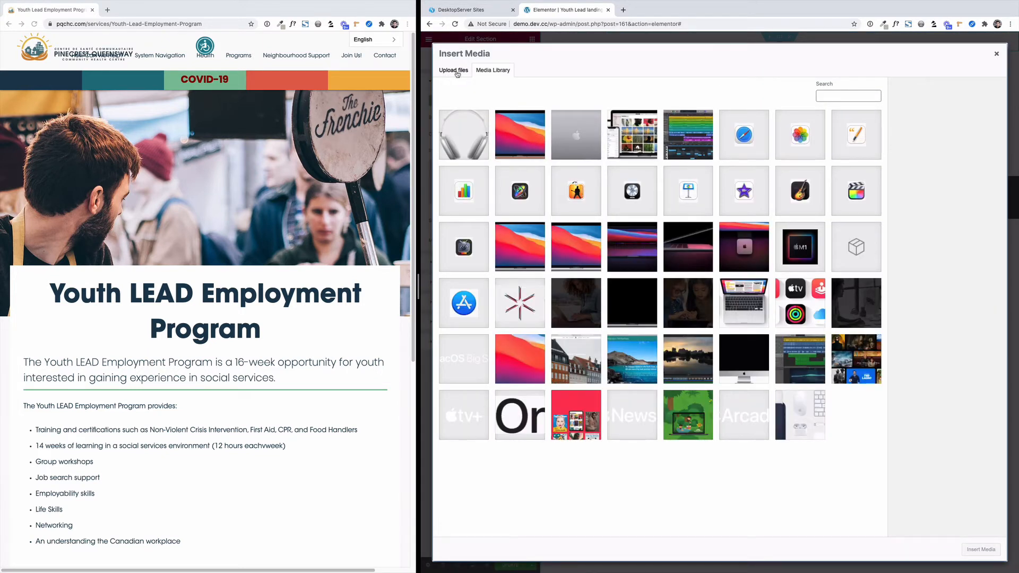
{"action": "left_click", "coordinate": [455, 71]}
{"action": "left_click", "coordinate": [708, 262]}
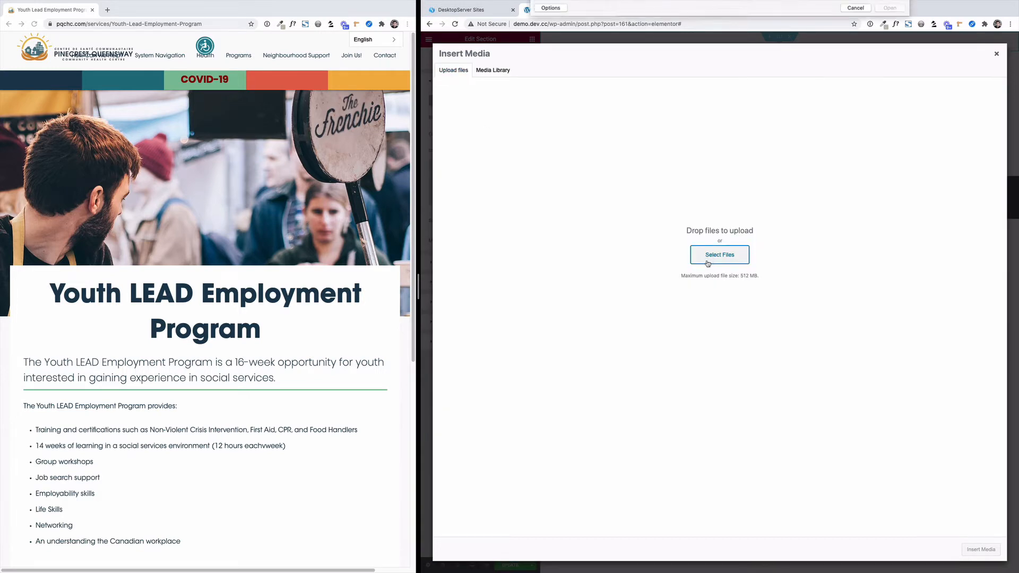
{"action": "left_click", "coordinate": [660, 39]}
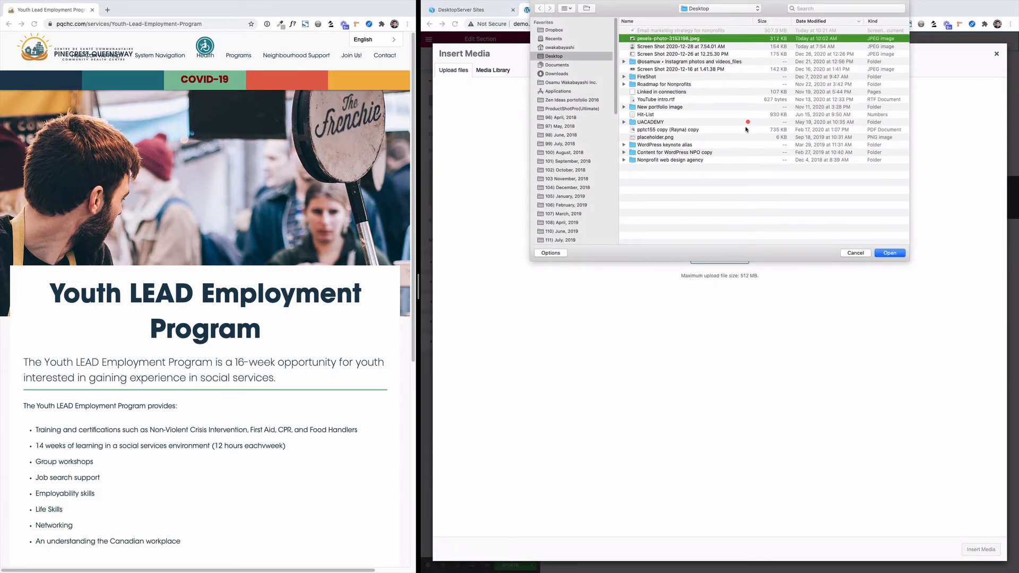
{"action": "left_click", "coordinate": [888, 254]}
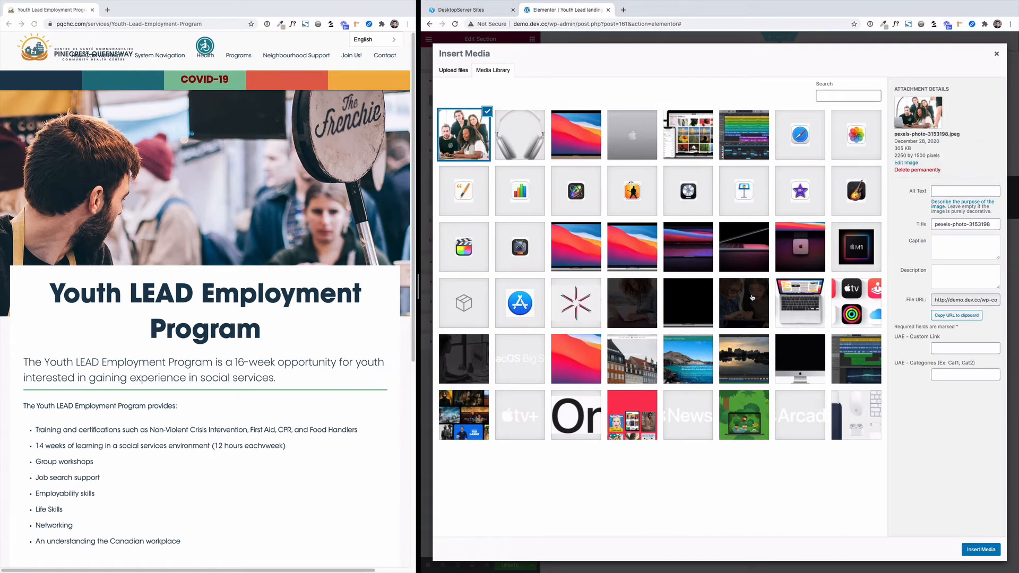
{"action": "left_click", "coordinate": [983, 549]}
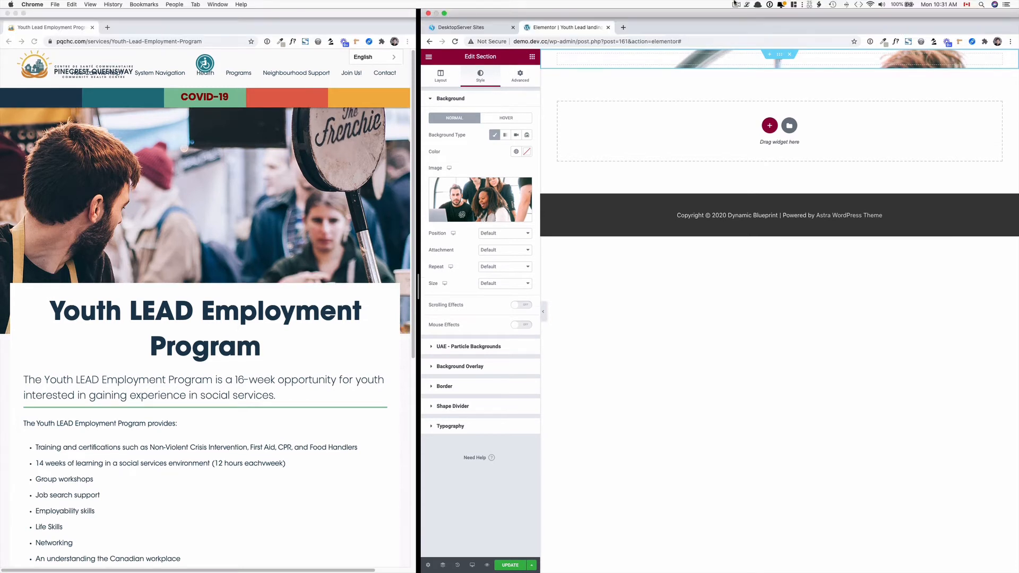
{"action": "left_click", "coordinate": [736, 4]}
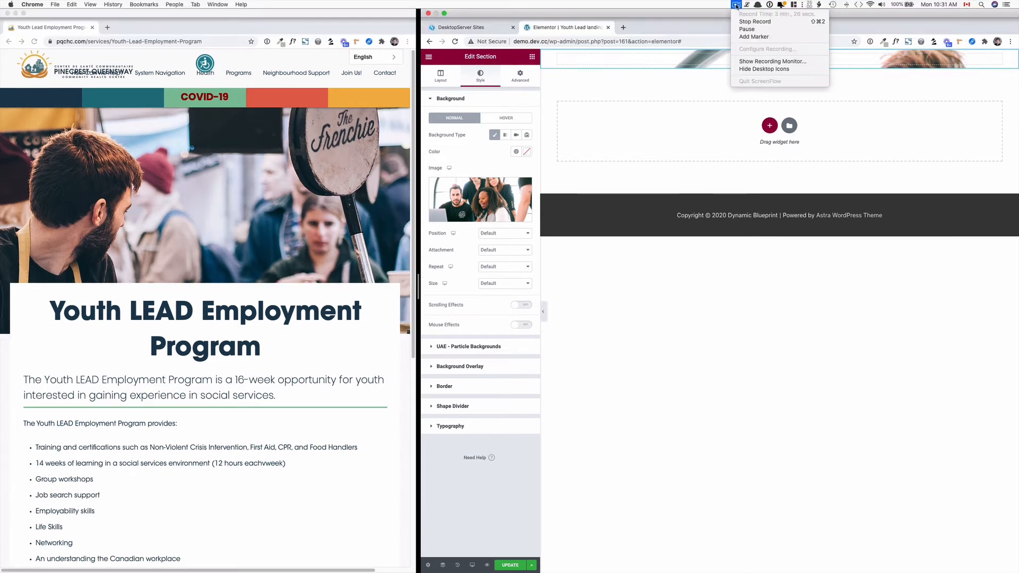
{"action": "left_click", "coordinate": [748, 31]}
Set the section's background image size to Cover.
{"action": "left_click", "coordinate": [503, 283]}
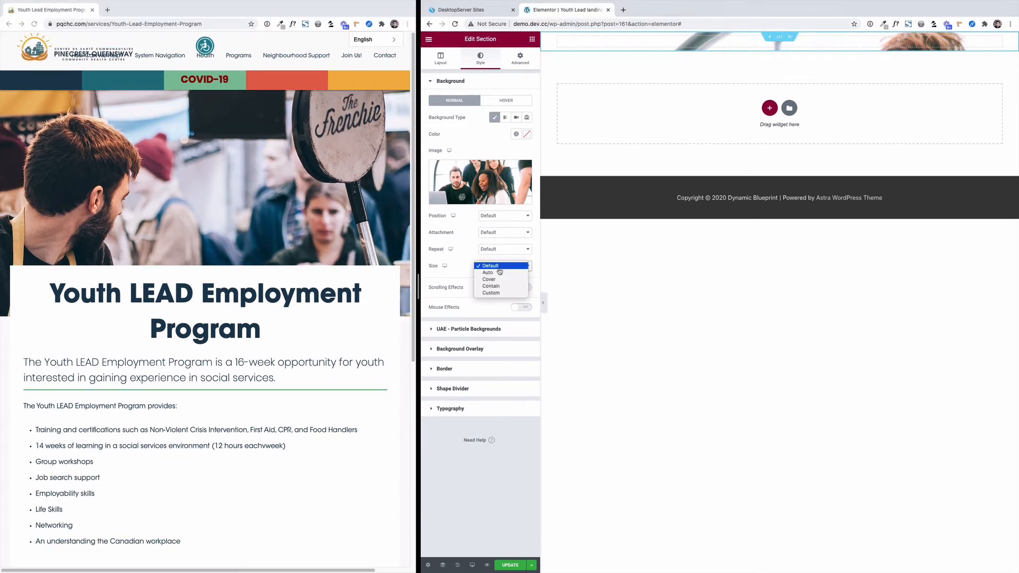
{"action": "left_click", "coordinate": [492, 279]}
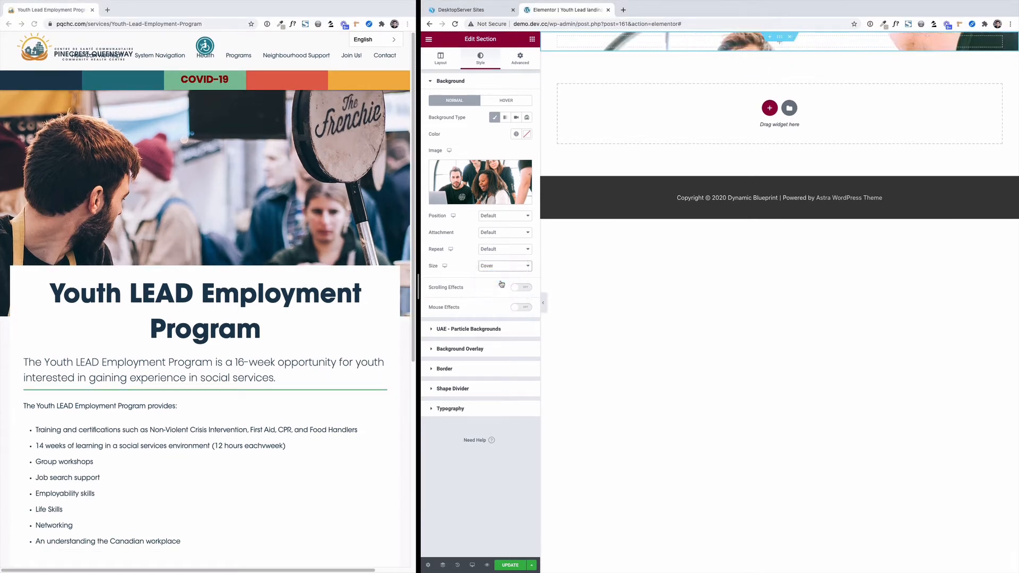
Add a Heading widget to the photo section with the title "Youth LEAD Employment Program".
{"action": "left_click", "coordinate": [531, 39]}
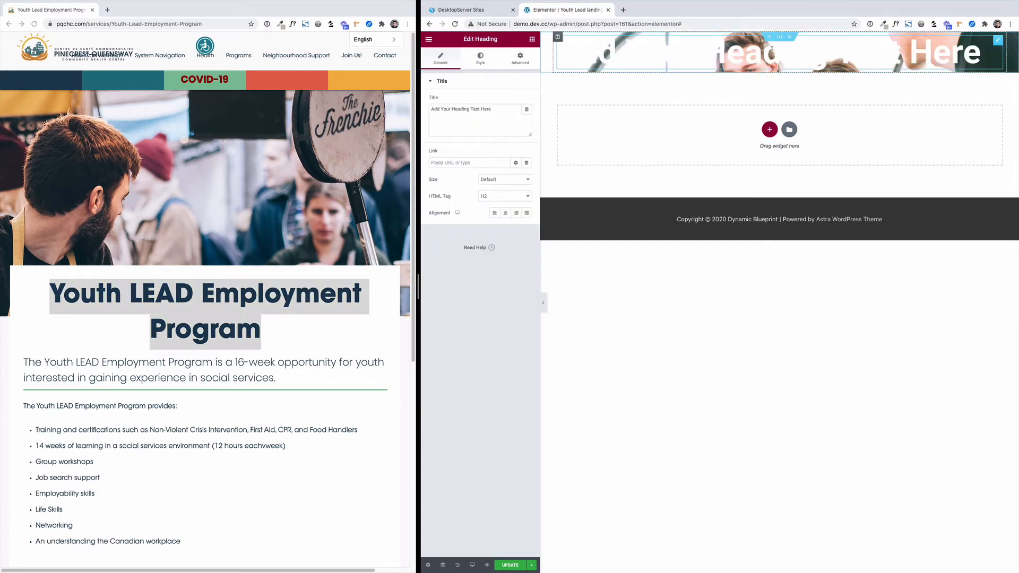
{"action": "key", "text": "super+a"}
{"action": "type", "text": "Youth LEAD Employment Program"}
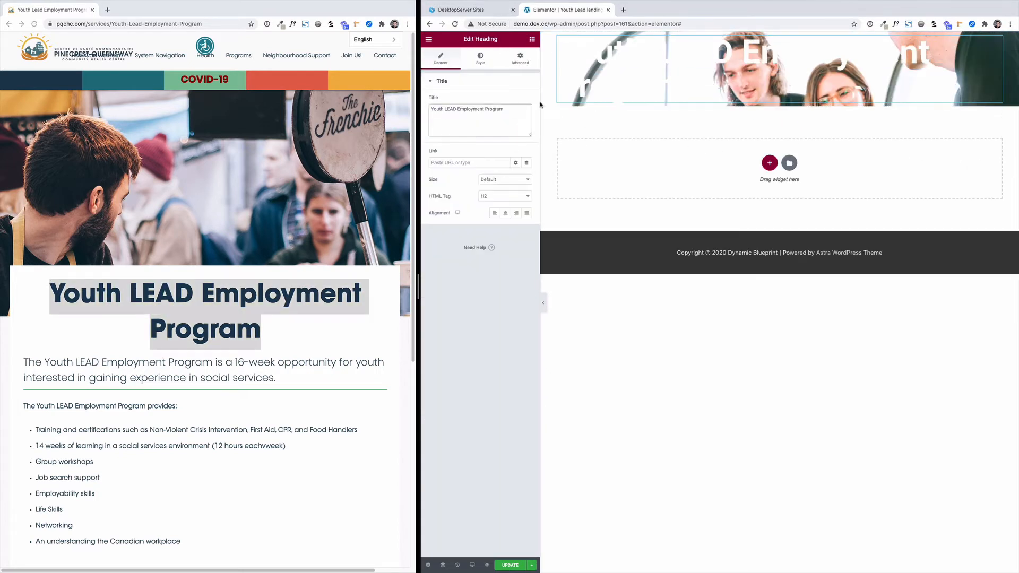
Set the photo section's height mode to Min Height so more of the background image shows.
{"action": "left_click", "coordinate": [779, 37]}
{"action": "left_click", "coordinate": [440, 58]}
{"action": "left_click", "coordinate": [504, 150]}
{"action": "left_click", "coordinate": [498, 169]}
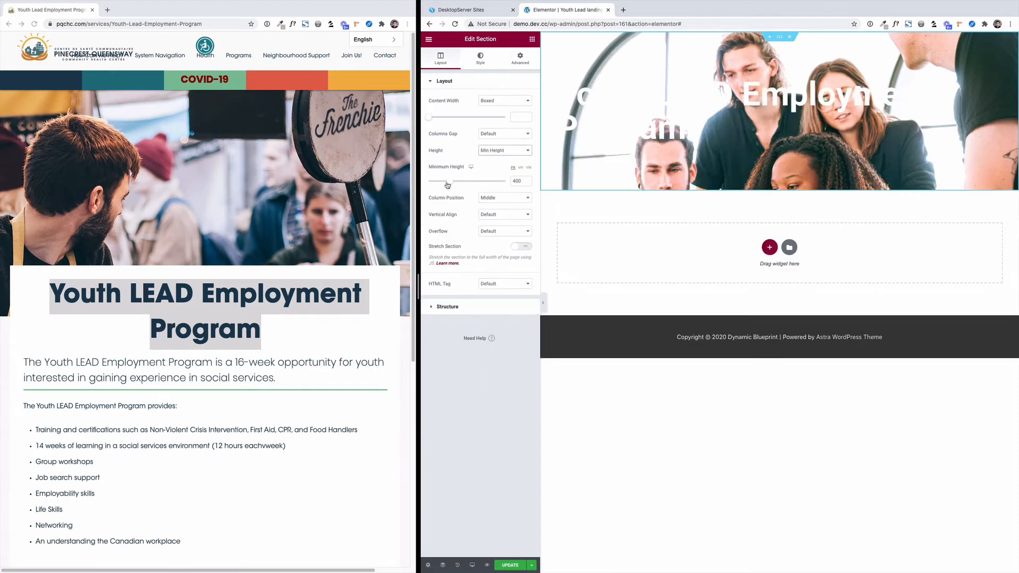
Set the heading column's padding to 0 top and bottom, 100 px right and 111 px left.
{"action": "left_click", "coordinate": [557, 112]}
{"action": "left_click", "coordinate": [520, 58]}
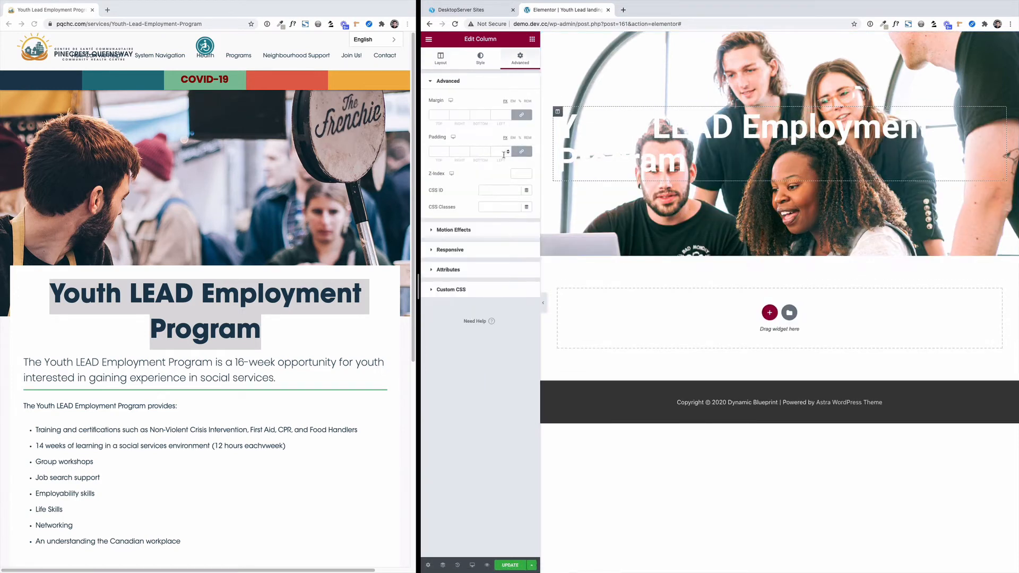
{"action": "left_click", "coordinate": [457, 152]}
{"action": "type", "text": "0"}
{"action": "double_click", "coordinate": [500, 151]}
{"action": "type", "text": "100"}
Change the "Youth LEAD Employment Program" heading's text color to the black global color.
{"action": "left_click", "coordinate": [626, 140]}
{"action": "left_click", "coordinate": [516, 101]}
{"action": "left_click", "coordinate": [471, 195]}
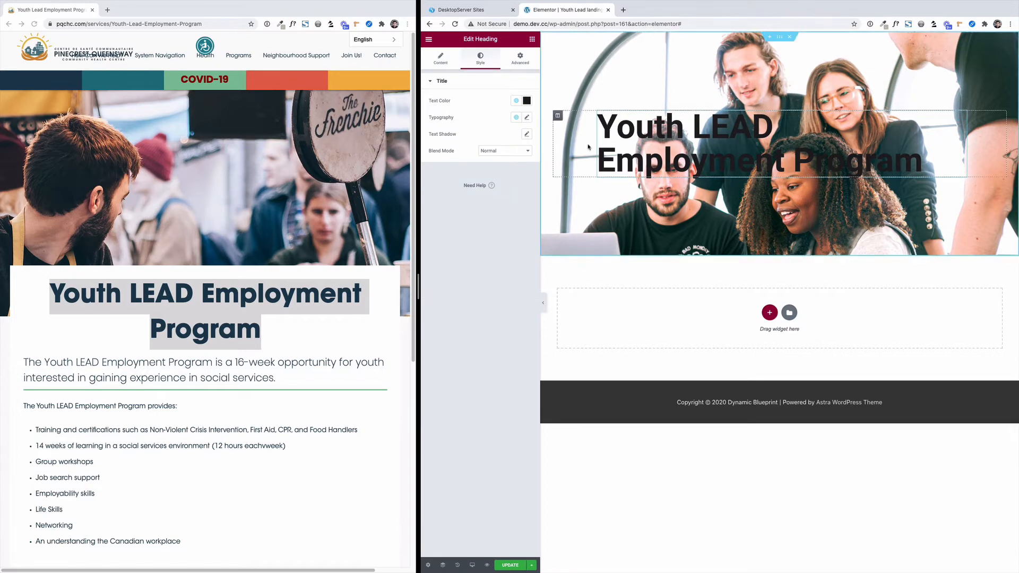
Move the heading's column into a new single-column section beneath the photo section, and delete the leftover empty column.
{"action": "left_click", "coordinate": [769, 313]}
{"action": "left_click", "coordinate": [634, 329]}
{"action": "left_click_drag", "start_coordinate": [557, 112], "coordinate": [744, 277]}
{"action": "right_click", "coordinate": [556, 261]}
{"action": "left_click", "coordinate": [573, 375]}
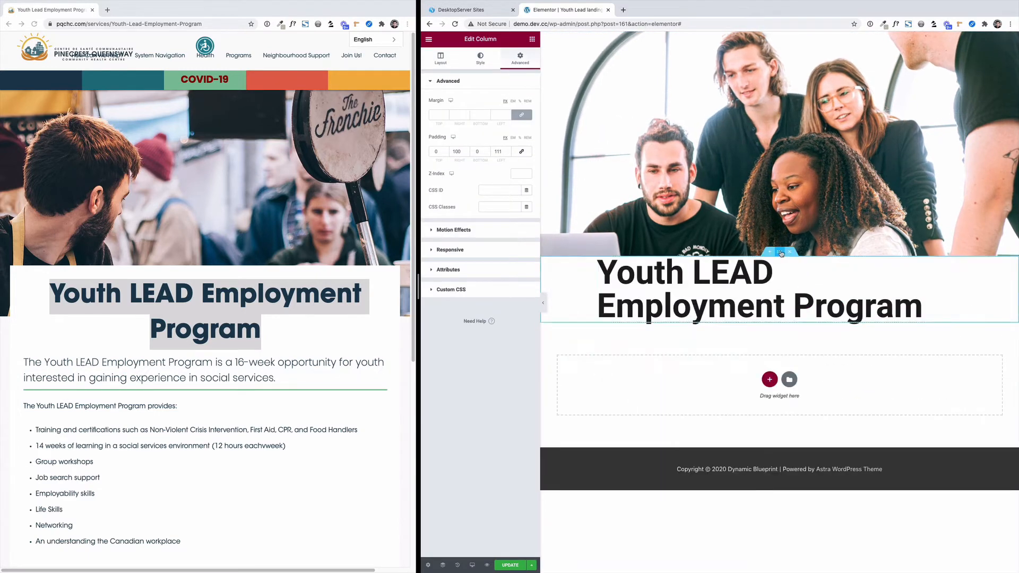
Center-align the "Youth LEAD Employment Program" heading.
{"action": "left_click", "coordinate": [730, 320]}
{"action": "left_click", "coordinate": [440, 58]}
{"action": "left_click", "coordinate": [505, 212]}
Duplicate the heading and replace the copy's title with the 16-week opportunity sentence from the existing program page.
{"action": "left_click", "coordinate": [531, 40]}
{"action": "right_click", "coordinate": [961, 275]}
{"action": "left_click", "coordinate": [963, 296]}
{"action": "left_click_drag", "start_coordinate": [281, 380], "coordinate": [29, 363]}
{"action": "triple_click", "coordinate": [465, 108]}
{"action": "type", "text": "he Youth LEAD Employment Program is a 16-week opportunity for youth interested in gaining experience in social services."}
{"action": "left_click", "coordinate": [431, 109]}
{"action": "type", "text": "T"}
Restyle the 16-week opportunity sentence as an H3 with a smaller font size, a lighter weight and a tighter line height.
{"action": "left_click", "coordinate": [504, 196]}
{"action": "left_click", "coordinate": [499, 206]}
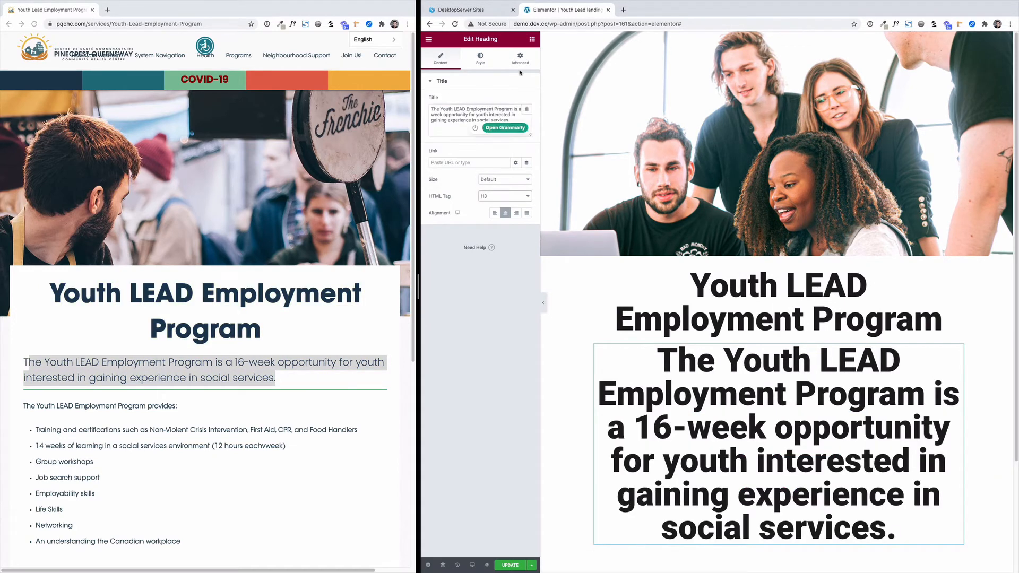
{"action": "left_click", "coordinate": [480, 59]}
{"action": "left_click", "coordinate": [526, 117]}
{"action": "left_click_drag", "start_coordinate": [462, 185], "coordinate": [449, 185]}
{"action": "left_click", "coordinate": [503, 203]}
{"action": "left_click", "coordinate": [503, 163]}
{"action": "left_click_drag", "start_coordinate": [489, 282], "coordinate": [467, 282]}
Add a Text Editor widget below the subheading and insert a Divider widget between the two.
{"action": "left_click", "coordinate": [532, 40]}
{"action": "left_click_drag", "start_coordinate": [507, 156], "coordinate": [753, 400]}
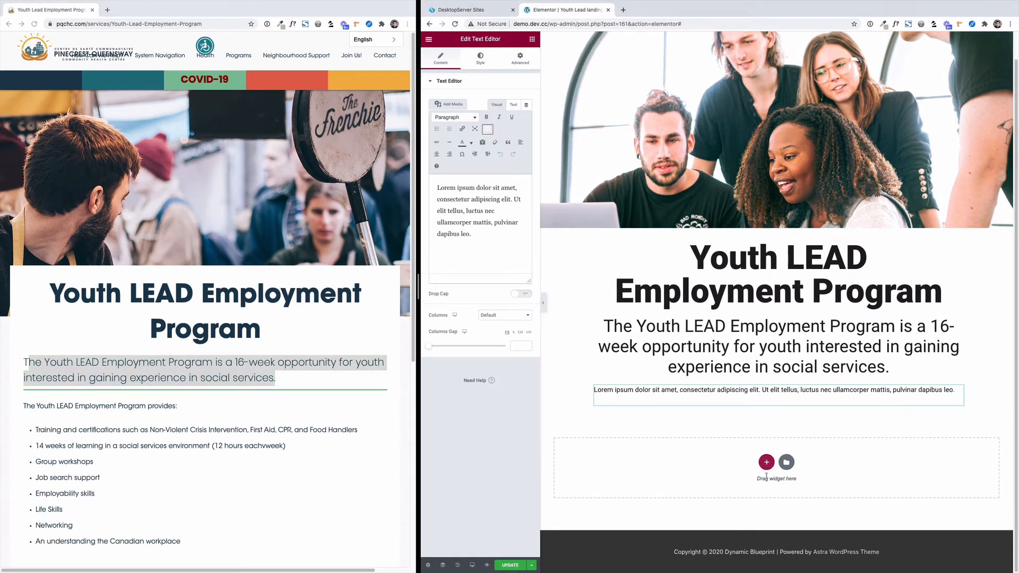
{"action": "left_click", "coordinate": [532, 40]}
{"action": "left_click_drag", "start_coordinate": [451, 237], "coordinate": [754, 391]}
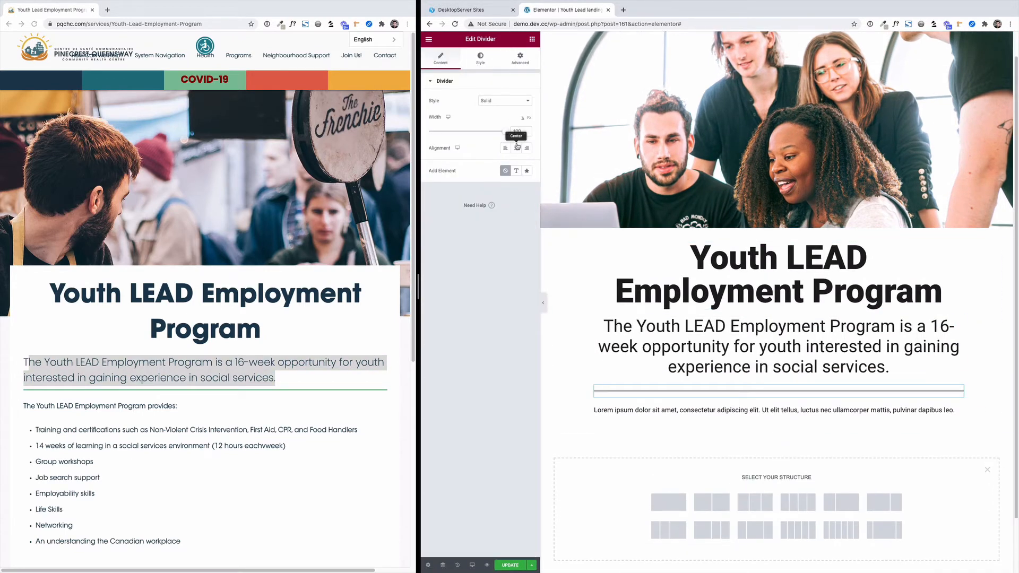
Set the divider's color to green, like the line under the intro on the existing program page.
{"action": "left_click", "coordinate": [480, 59]}
{"action": "left_click", "coordinate": [526, 101]}
{"action": "left_click", "coordinate": [497, 168]}
{"action": "left_click_drag", "start_coordinate": [483, 204], "coordinate": [475, 204]}
{"action": "left_click", "coordinate": [495, 145]}
{"action": "left_click", "coordinate": [466, 101]}
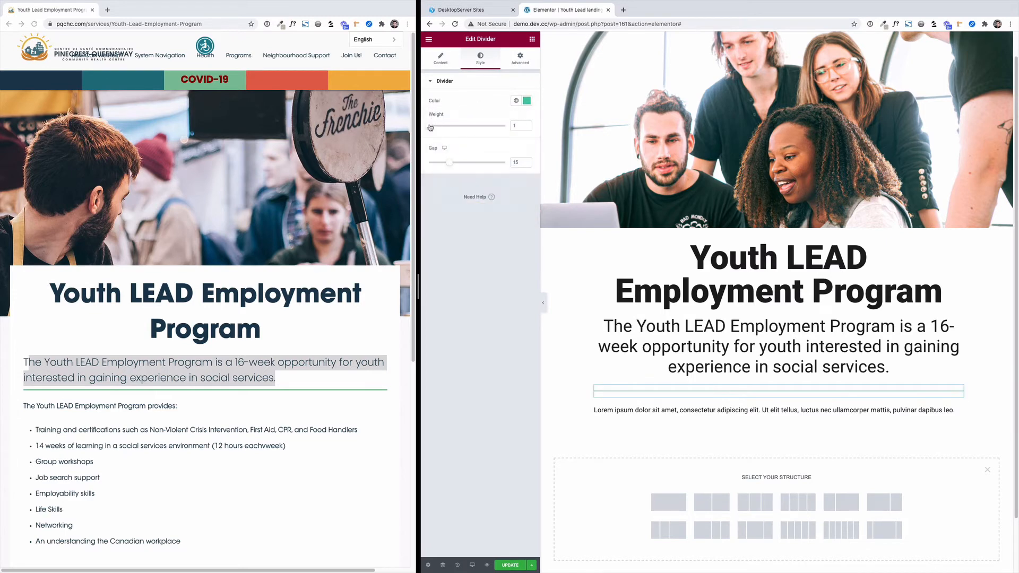
Darken the divider's color to a deeper green.
{"action": "left_click", "coordinate": [527, 101]}
{"action": "left_click", "coordinate": [498, 152]}
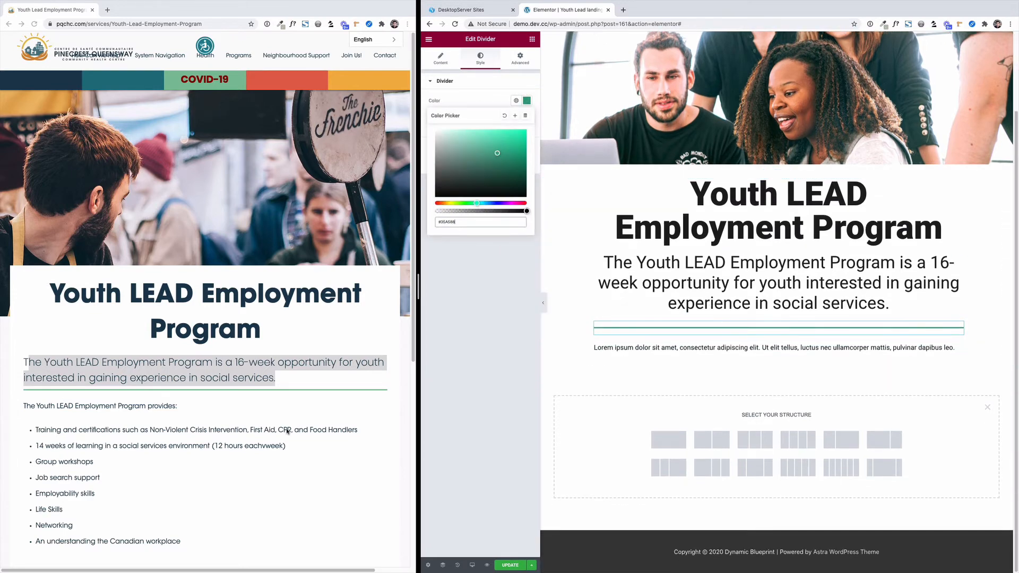
Copy the program benefits and eligibility text from the existing page and paste it over the Text Editor's placeholder text.
{"action": "scroll", "coordinate": [171, 357], "scroll_direction": "down", "scroll_amount": 4}
{"action": "left_click_drag", "start_coordinate": [91, 453], "coordinate": [23, 213]}
{"action": "key", "text": "super+c"}
{"action": "left_click", "coordinate": [684, 352]}
{"action": "left_click", "coordinate": [478, 223]}
{"action": "key", "text": "super+a"}
{"action": "key", "text": "super+v"}
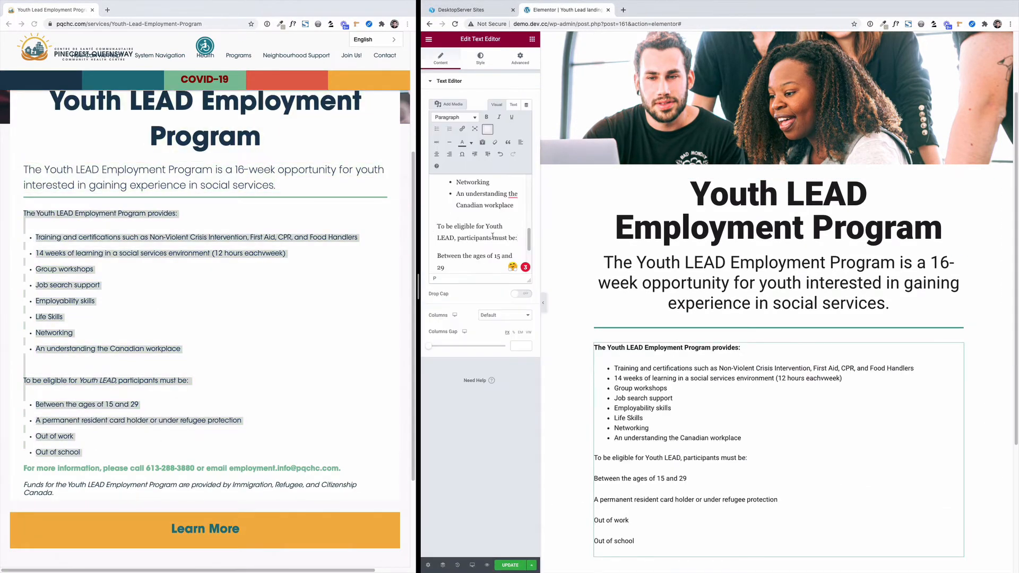
Bold the line "To be eligible for Youth LEAD, participants must be:" and turn the four requirements below it into a bulleted list.
{"action": "triple_click", "coordinate": [439, 227]}
{"action": "left_click", "coordinate": [486, 117]}
{"action": "scroll", "coordinate": [467, 233], "scroll_direction": "down", "scroll_amount": 2}
{"action": "left_click_drag", "start_coordinate": [437, 189], "coordinate": [474, 260]}
{"action": "left_click", "coordinate": [437, 128]}
{"action": "left_click", "coordinate": [457, 200]}
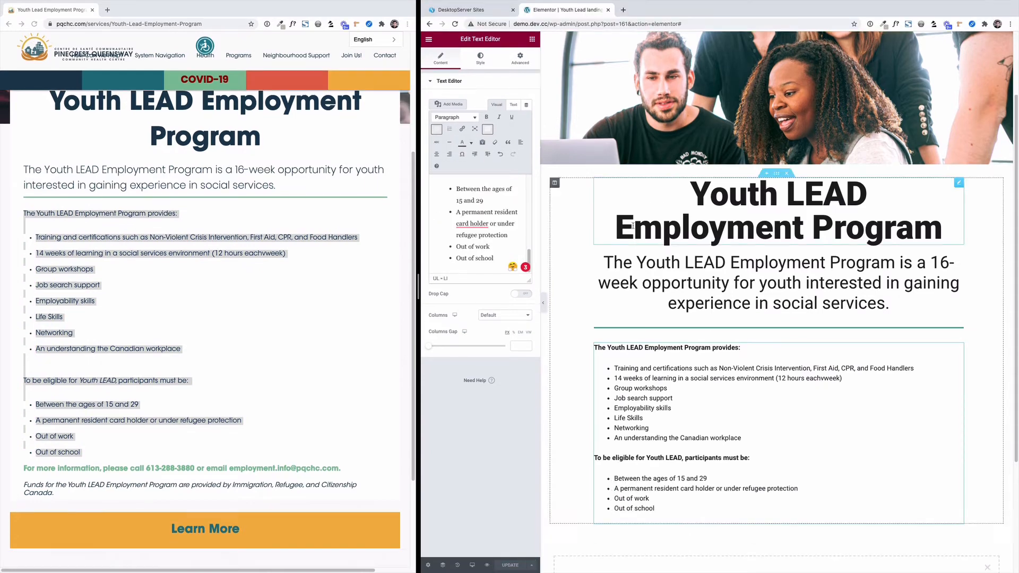
Enlarge the program details text through the Text Editor's typography.
{"action": "left_click", "coordinate": [480, 57]}
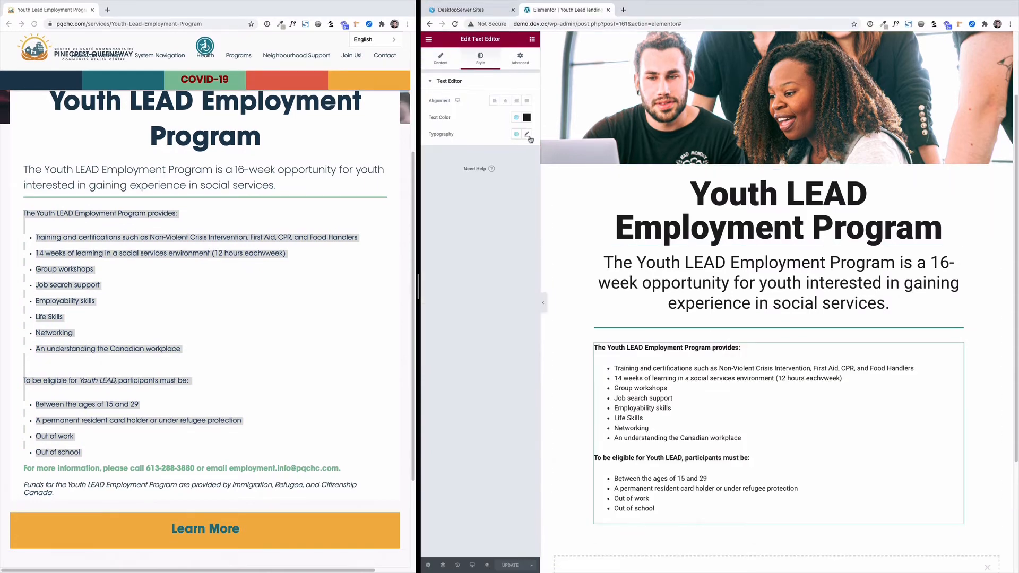
{"action": "left_click", "coordinate": [526, 133]}
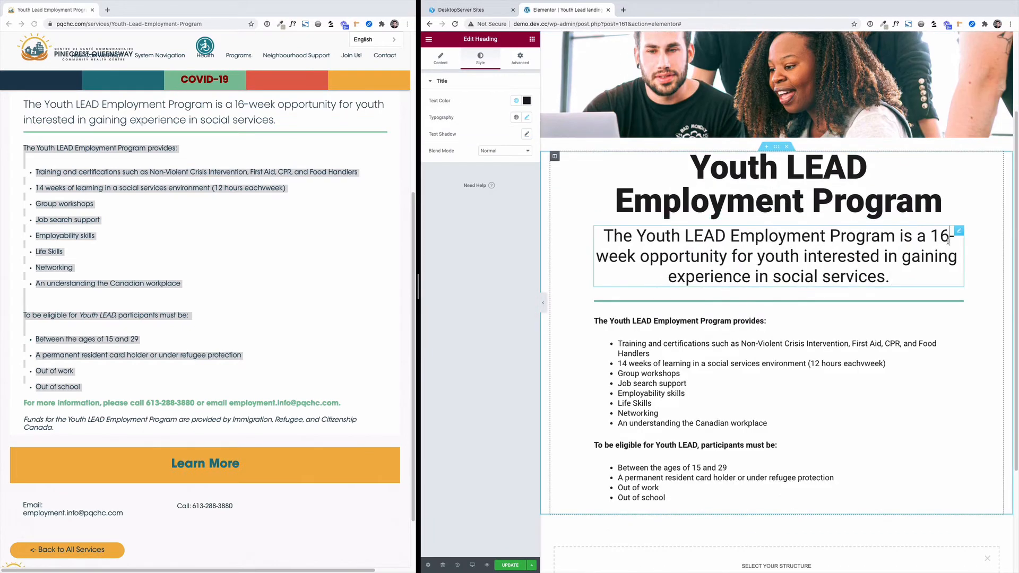
Add a Form widget below the program details with a heading above it reading "Register today!".
{"action": "left_click", "coordinate": [532, 40]}
{"action": "left_click_drag", "start_coordinate": [509, 360], "coordinate": [776, 446]}
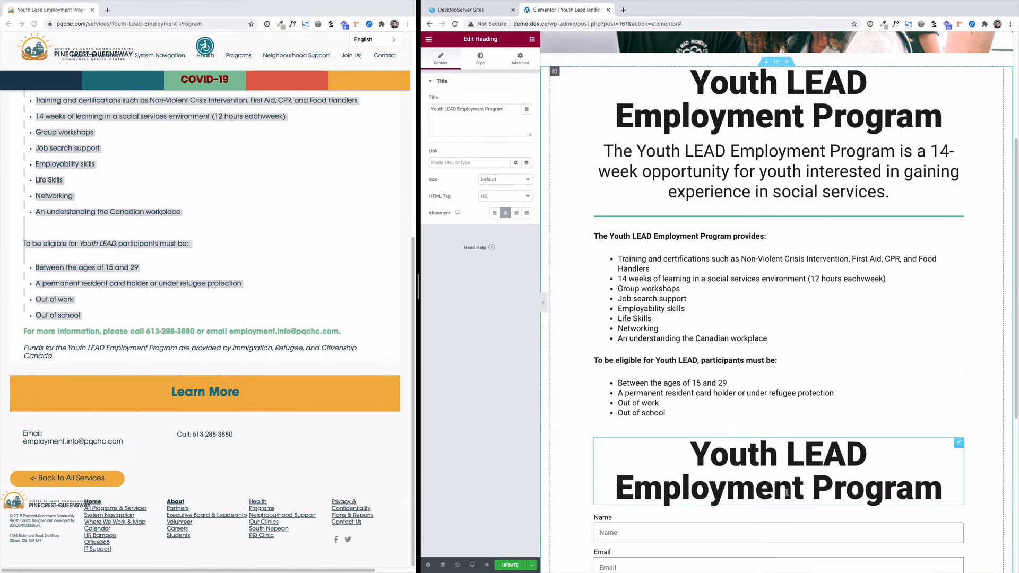
{"action": "type", "text": "Register today!"}
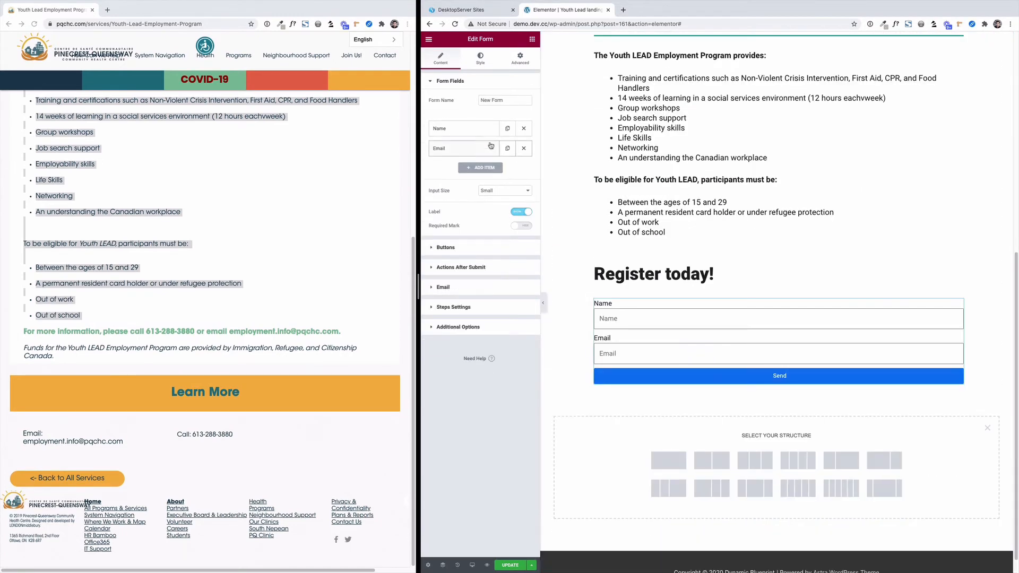
Add a number field labelled Age below the form's Email field.
{"action": "left_click", "coordinate": [480, 168]}
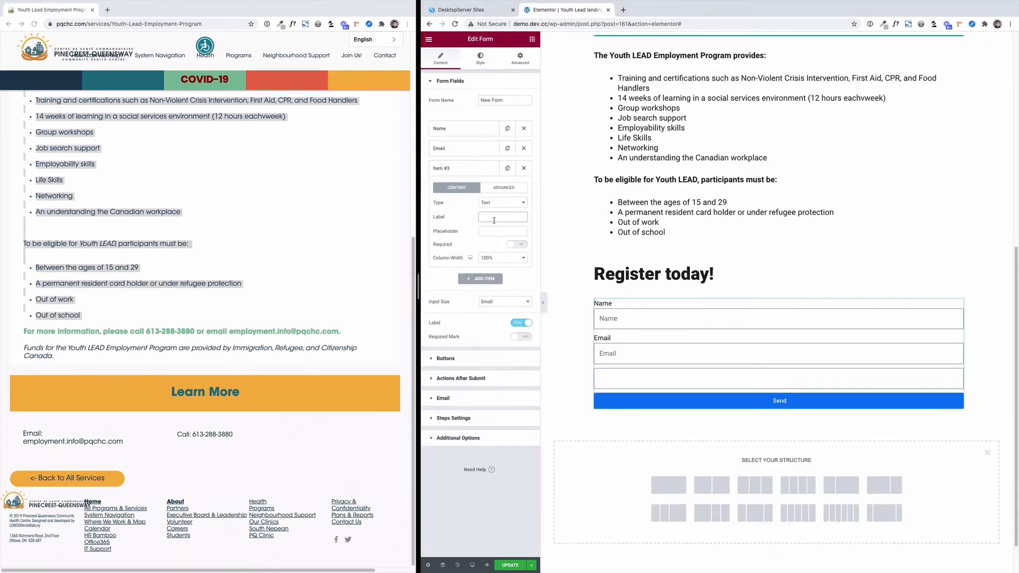
{"action": "left_click", "coordinate": [503, 202]}
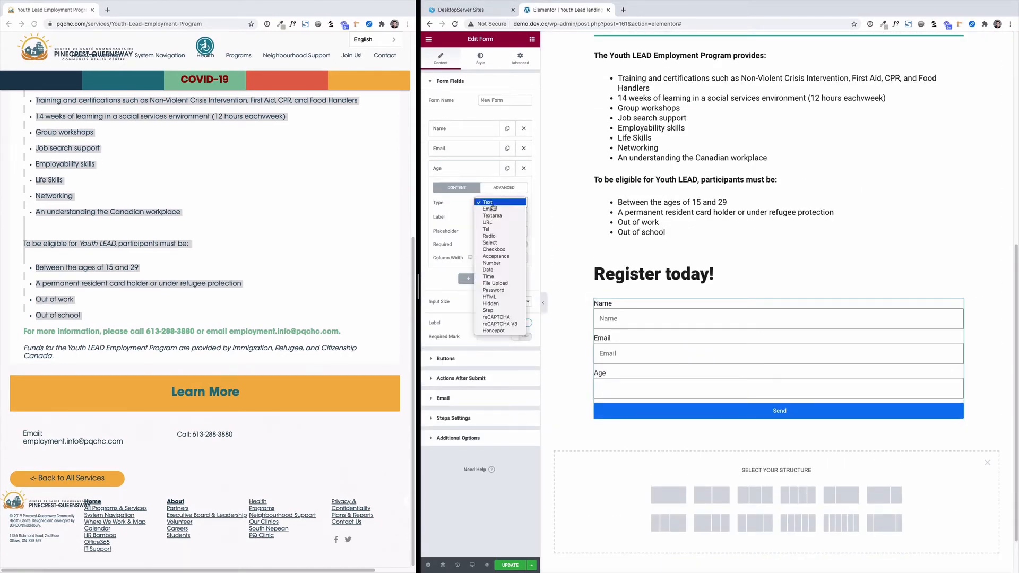
{"action": "left_click", "coordinate": [496, 249]}
Set the form's submit button to Medium size and change its text to "Register".
{"action": "left_click", "coordinate": [445, 387]}
{"action": "left_click", "coordinate": [504, 121]}
{"action": "left_click", "coordinate": [499, 129]}
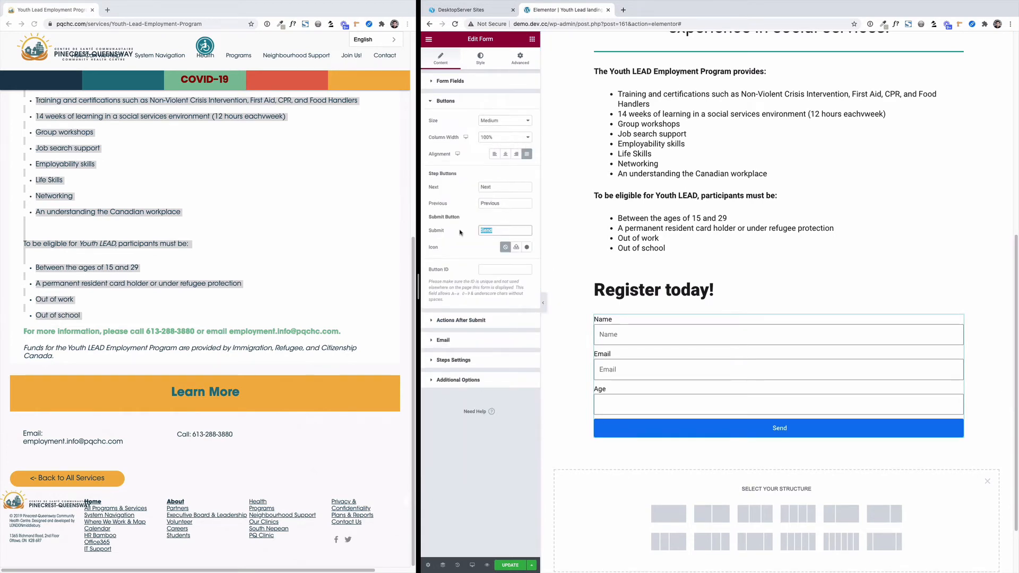
{"action": "key", "text": "BackSpace"}
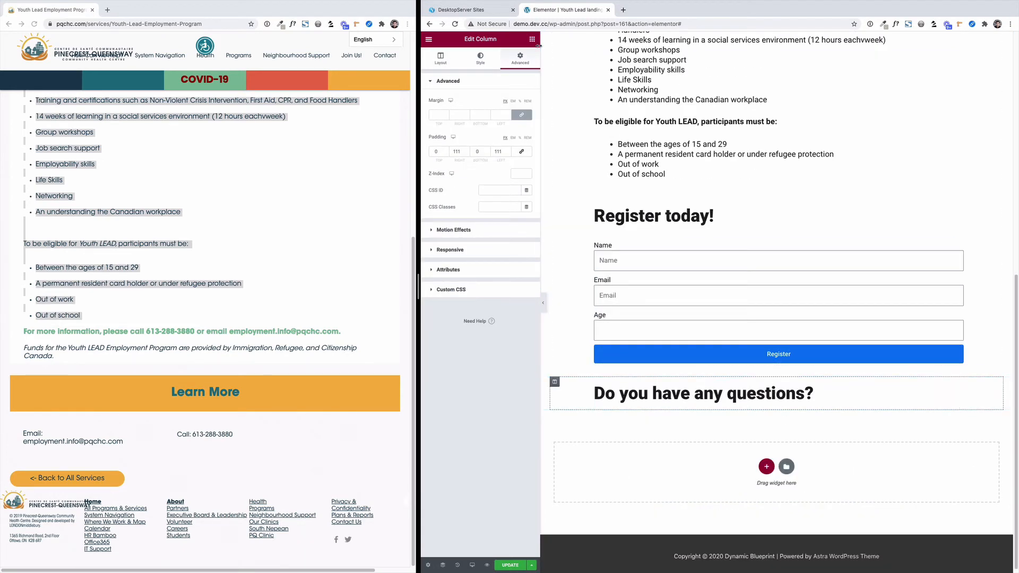
Place an "Email Us" button under the "Do you have any questions?" heading and duplicate it as a "Call us" button beside it.
{"action": "left_click", "coordinate": [532, 39]}
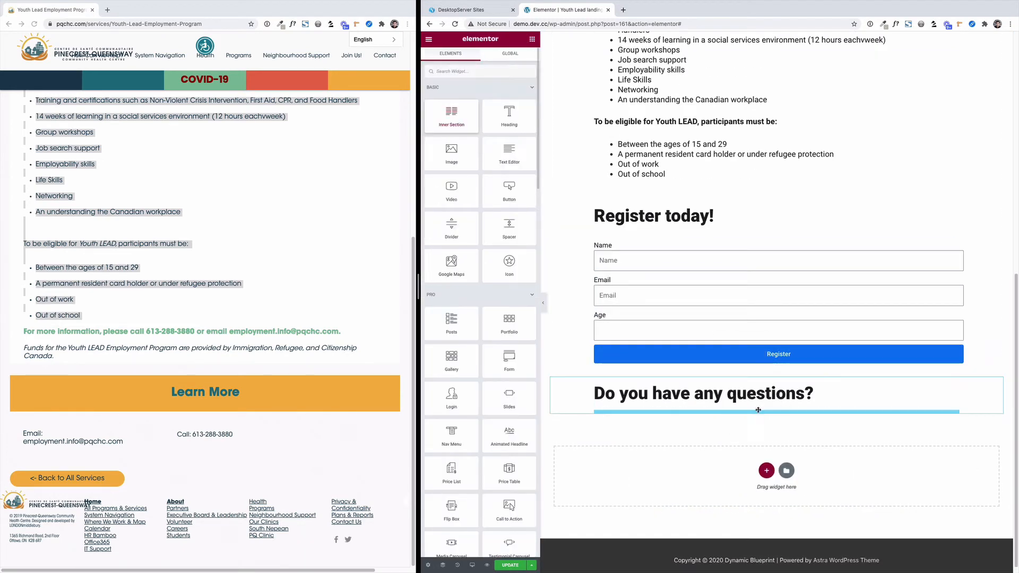
{"action": "left_click_drag", "start_coordinate": [509, 187], "coordinate": [670, 415]}
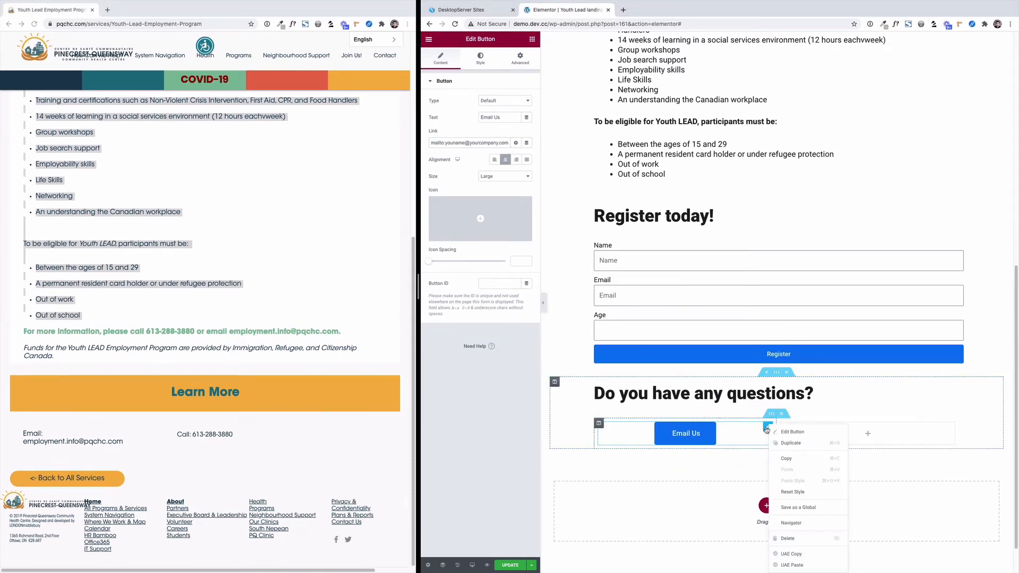
{"action": "key", "text": "ctrl+a"}
{"action": "type", "text": "Call us"}
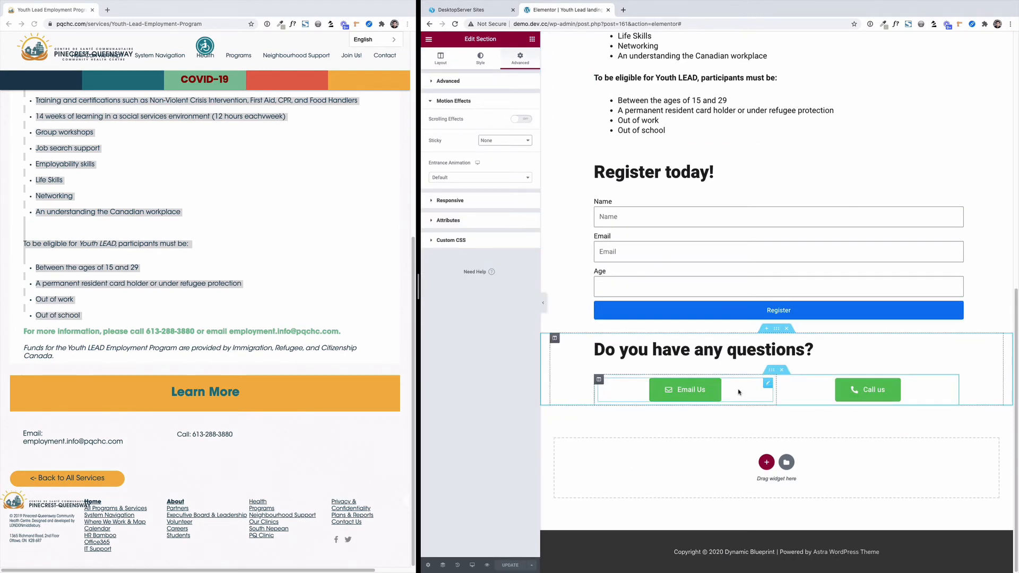
Make the section with the Email Us and Call us buttons stick to the bottom of the screen.
{"action": "left_click", "coordinate": [521, 118]}
{"action": "left_click", "coordinate": [499, 284]}
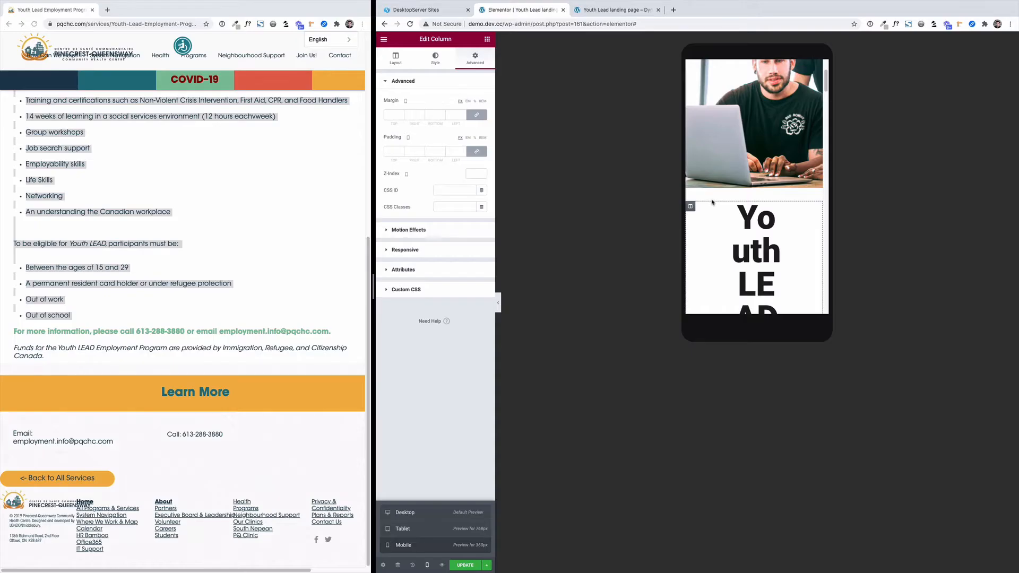
Check the page in the mobile preview and reduce the padding of the column holding the main heading.
{"action": "scroll", "coordinate": [712, 200], "scroll_direction": "down", "scroll_amount": 5}
{"action": "scroll", "coordinate": [712, 200], "scroll_direction": "down", "scroll_amount": 10}
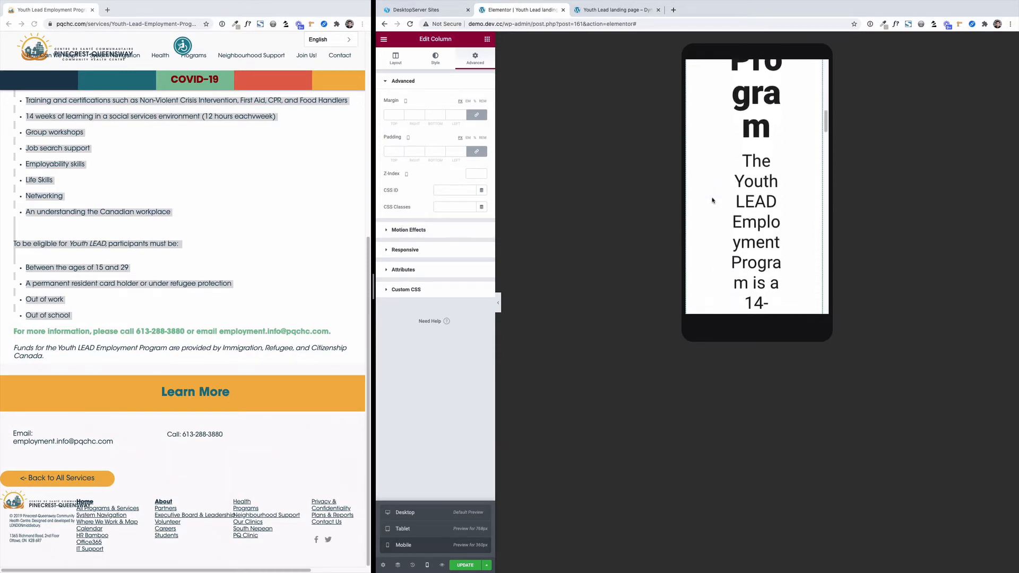
{"action": "scroll", "coordinate": [712, 200], "scroll_direction": "down", "scroll_amount": 3}
{"action": "scroll", "coordinate": [712, 200], "scroll_direction": "up", "scroll_amount": 15}
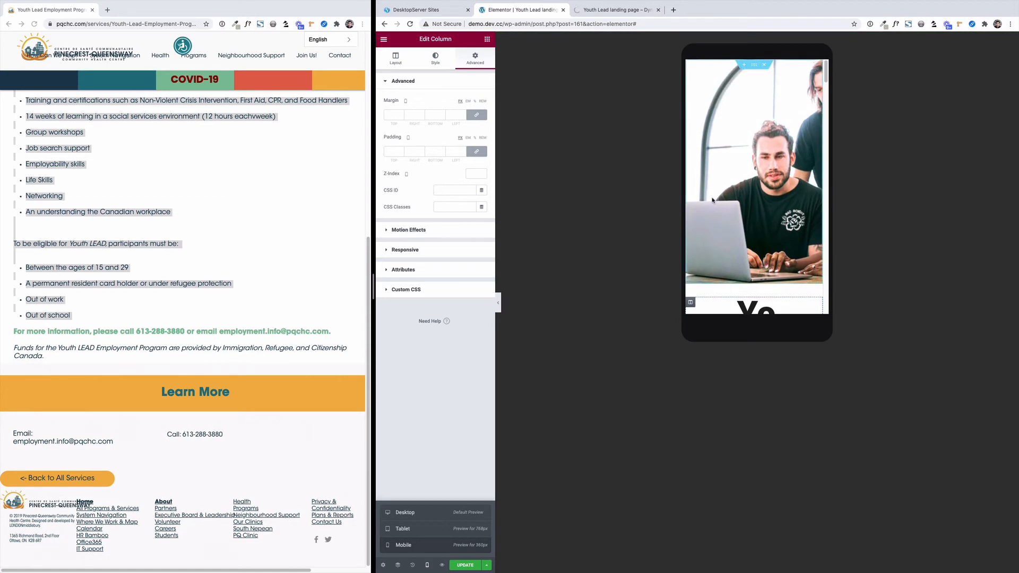
{"action": "left_click", "coordinate": [691, 211]}
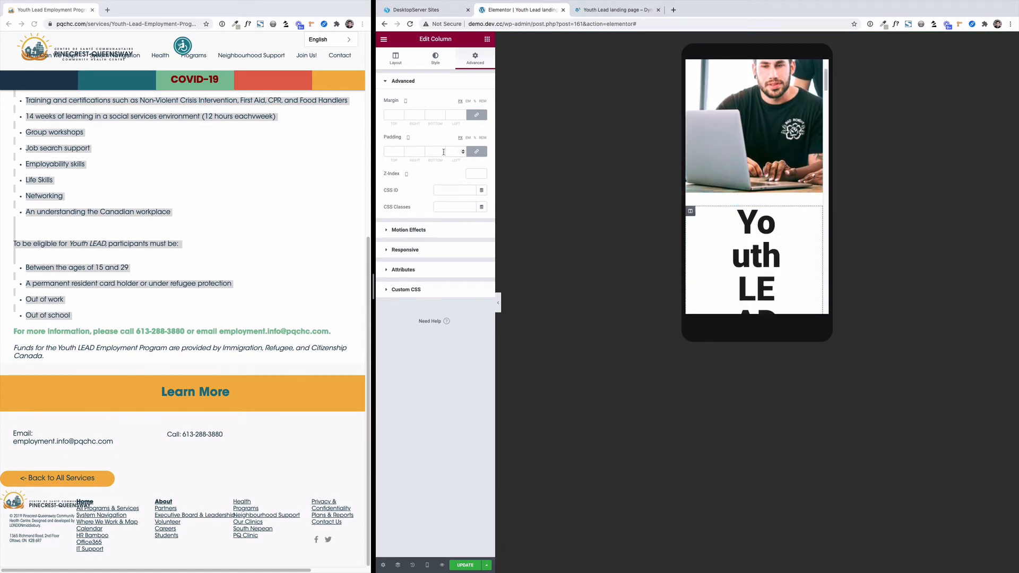
{"action": "left_click", "coordinate": [422, 154]}
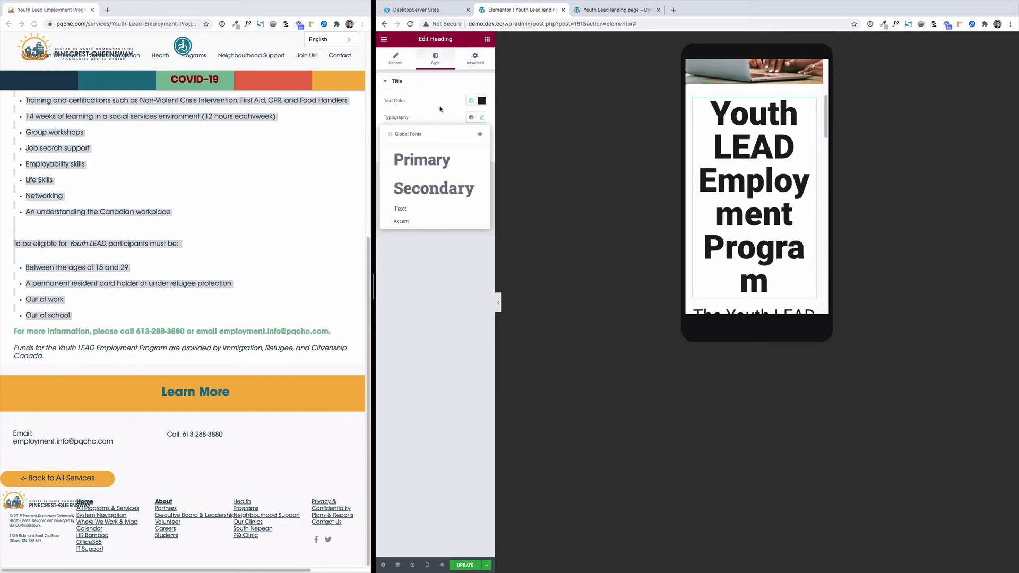
Tighten the main heading's mobile line height and adjust the subheading's mobile font size and line height.
{"action": "left_click", "coordinate": [481, 117]}
{"action": "mouse_move", "coordinate": [395, 282]}
{"action": "left_mouse_down"}
{"action": "mouse_move", "coordinate": [424, 282]}
{"action": "mouse_move", "coordinate": [399, 283]}
{"action": "left_mouse_up"}
{"action": "left_click", "coordinate": [753, 215]}
{"action": "left_click", "coordinate": [481, 118]}
{"action": "left_click_drag", "start_coordinate": [392, 185], "coordinate": [396, 185]}
{"action": "left_click_drag", "start_coordinate": [393, 283], "coordinate": [398, 283]}
Reduce the mobile font size of the "Register today!" heading.
{"action": "scroll", "coordinate": [696, 265], "scroll_direction": "down", "scroll_amount": 3}
{"action": "scroll", "coordinate": [696, 265], "scroll_direction": "down", "scroll_amount": 4}
{"action": "left_click", "coordinate": [743, 269]}
{"action": "left_click", "coordinate": [481, 117]}
{"action": "left_click_drag", "start_coordinate": [404, 185], "coordinate": [397, 188]}
Reduce the mobile font size of the "Do you have any questions?" heading.
{"action": "scroll", "coordinate": [744, 262], "scroll_direction": "down", "scroll_amount": 4}
{"action": "scroll", "coordinate": [744, 263], "scroll_direction": "down", "scroll_amount": 1}
{"action": "left_click", "coordinate": [744, 262]}
{"action": "left_click", "coordinate": [436, 58]}
{"action": "left_click", "coordinate": [481, 118]}
{"action": "scroll", "coordinate": [702, 273], "scroll_direction": "down", "scroll_amount": 3}
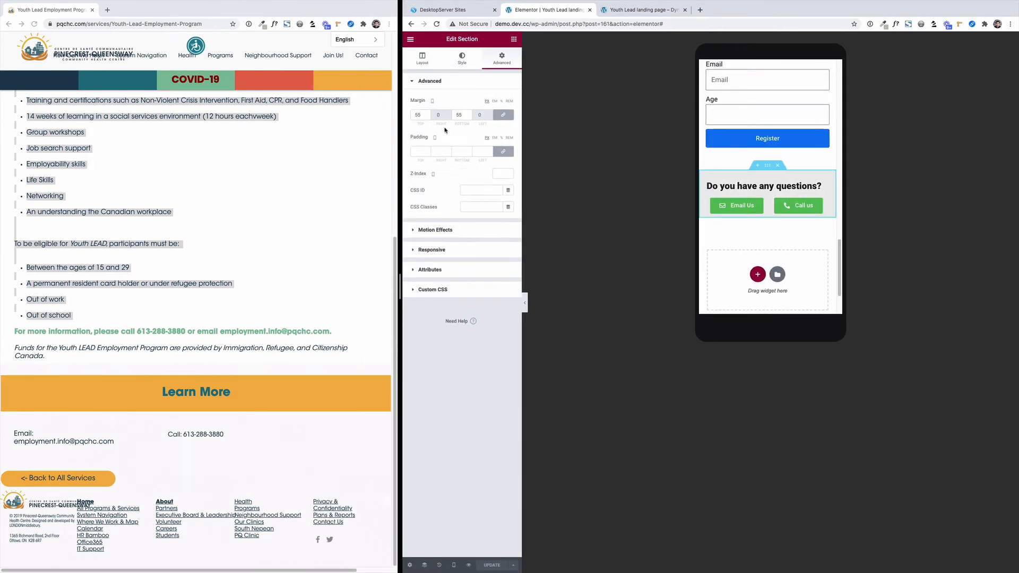
Adjust the spacing around the "Do you have any questions?" heading with a padding value of 5.
{"action": "left_click", "coordinate": [467, 152]}
{"action": "type", "text": "55"}
{"action": "key", "text": "BackSpace"}
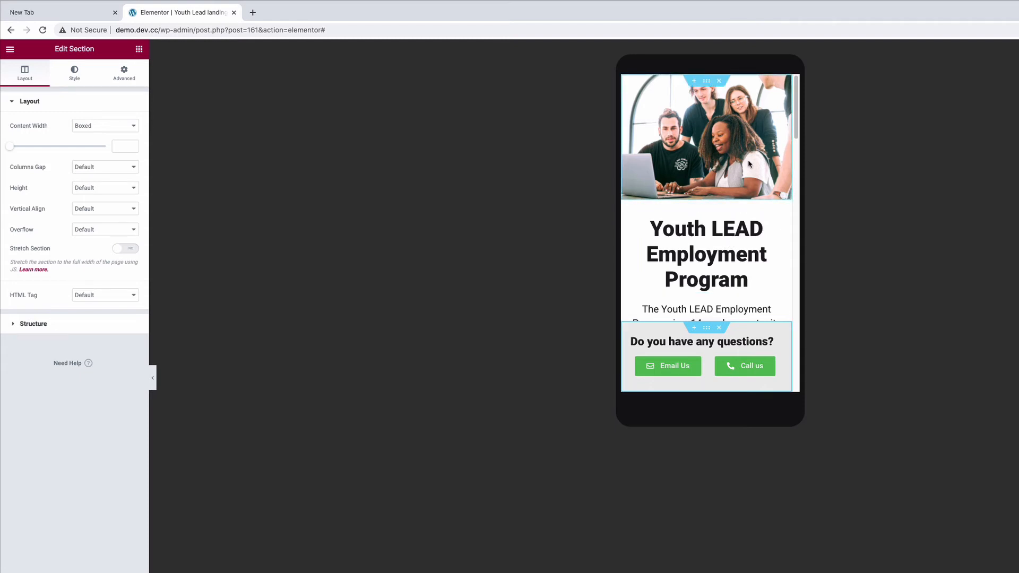
Review the mobile landing page from the banner through the program details and testimonials to the registration form.
{"action": "scroll", "coordinate": [741, 191], "scroll_direction": "down", "scroll_amount": 3}
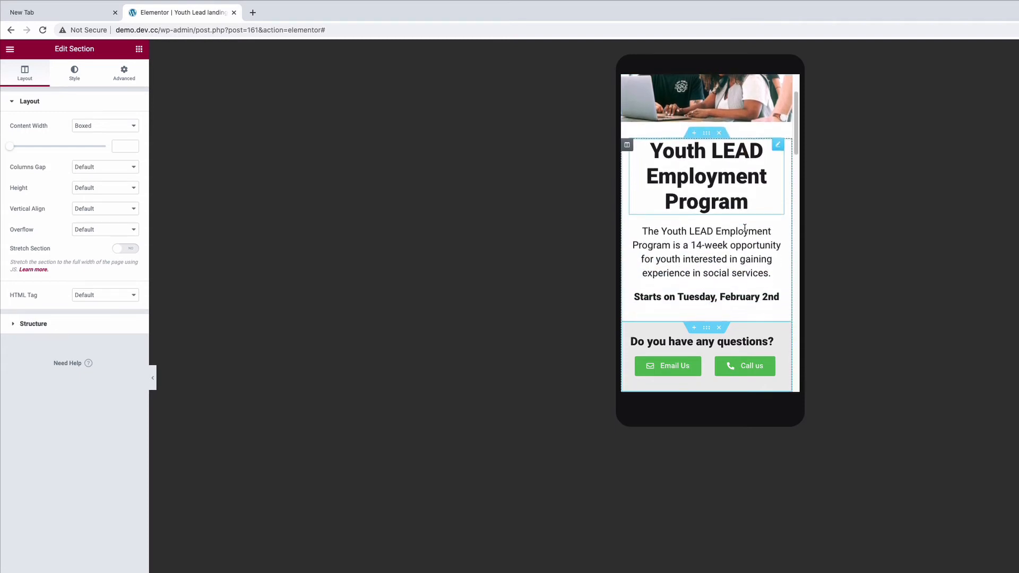
{"action": "scroll", "coordinate": [742, 234], "scroll_direction": "down", "scroll_amount": 2}
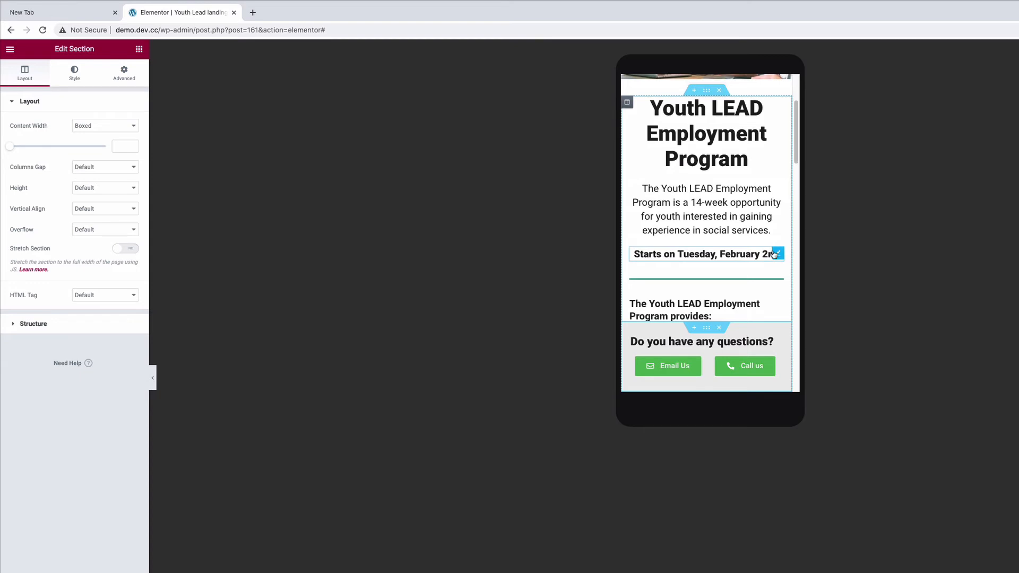
{"action": "scroll", "coordinate": [776, 257], "scroll_direction": "down", "scroll_amount": 1}
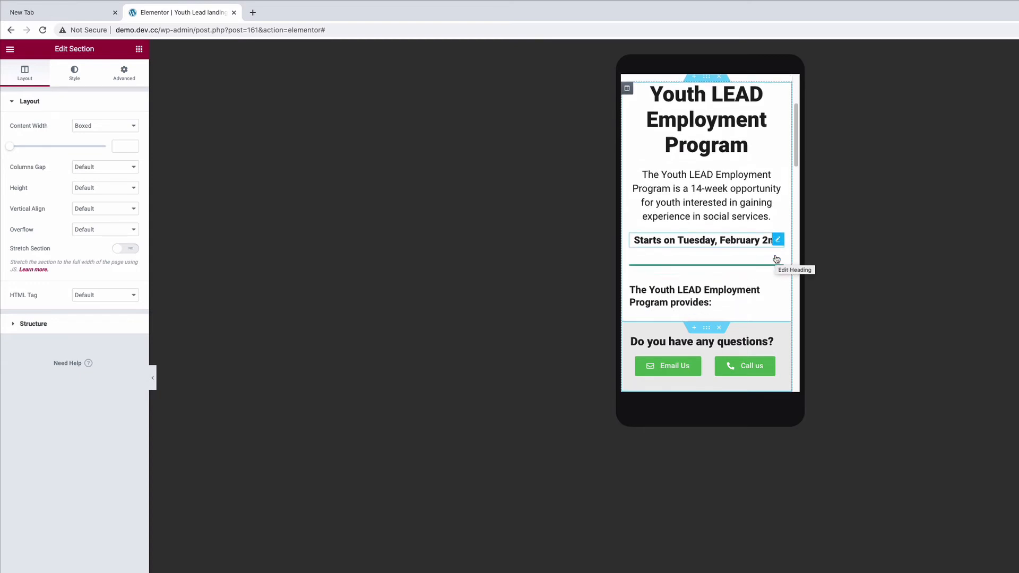
{"action": "scroll", "coordinate": [775, 238], "scroll_direction": "down", "scroll_amount": 2}
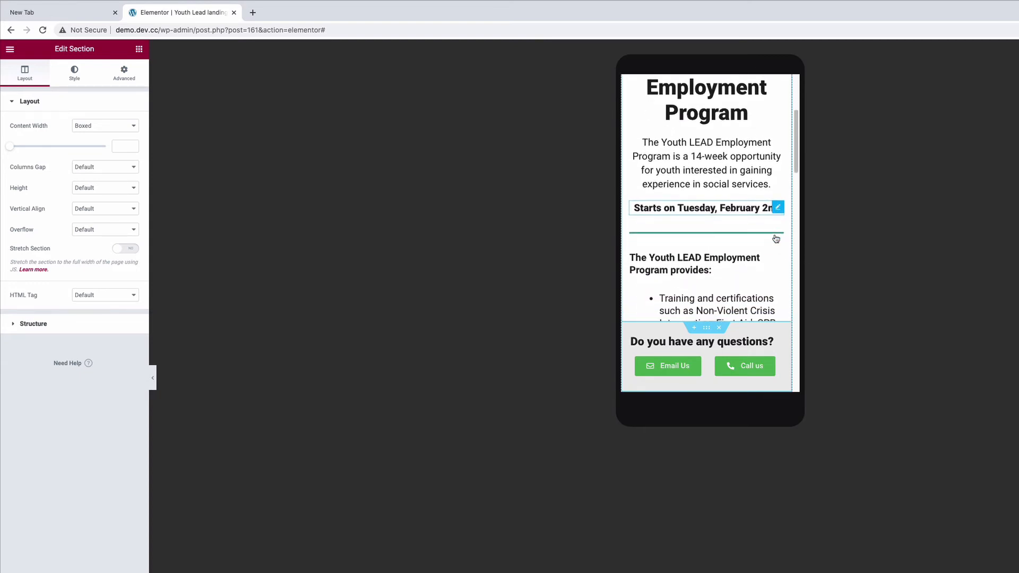
{"action": "scroll", "coordinate": [772, 202], "scroll_direction": "down", "scroll_amount": 6}
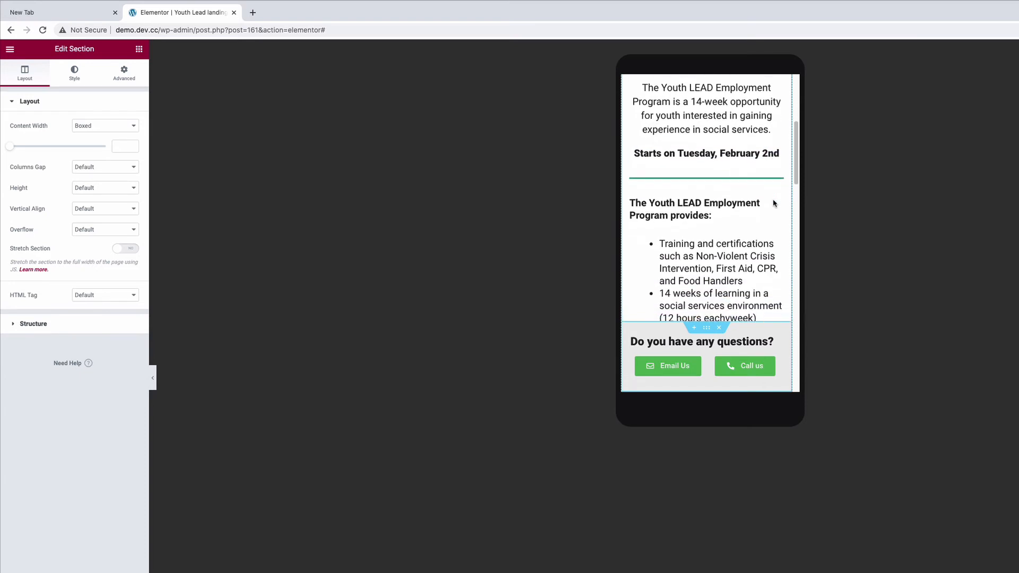
{"action": "scroll", "coordinate": [772, 202], "scroll_direction": "down", "scroll_amount": 9}
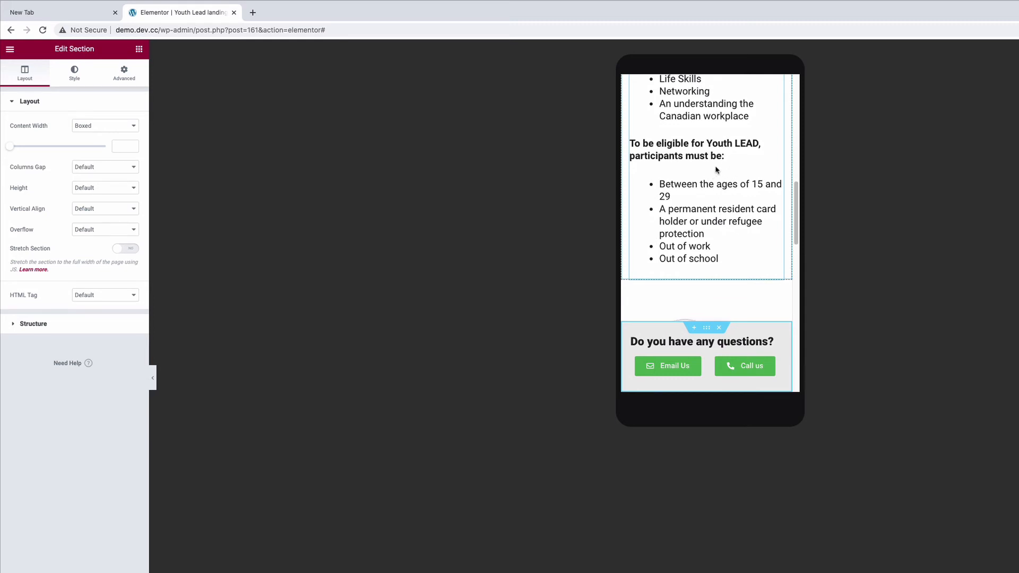
{"action": "scroll", "coordinate": [735, 199], "scroll_direction": "down", "scroll_amount": 8}
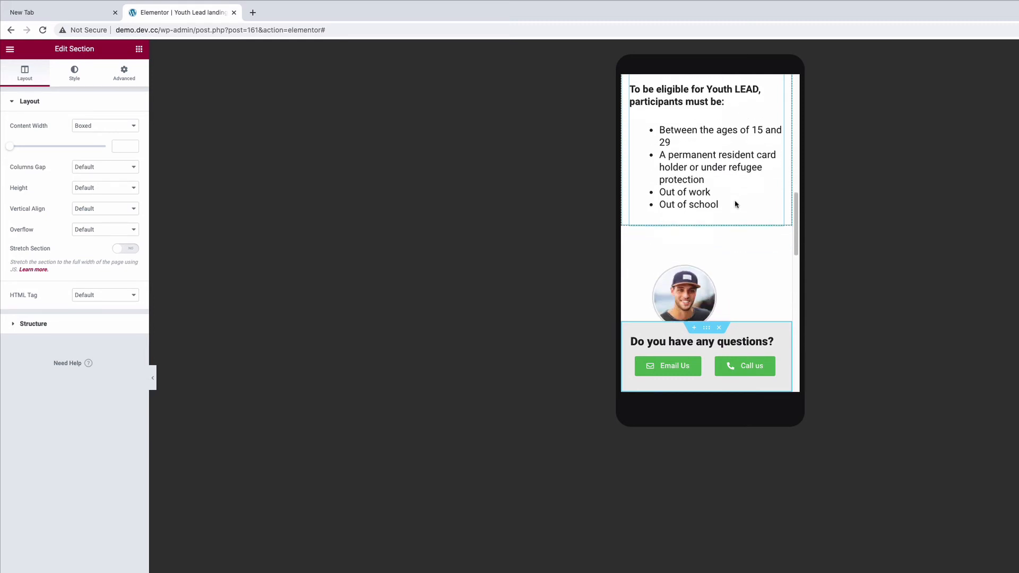
{"action": "scroll", "coordinate": [734, 201], "scroll_direction": "down", "scroll_amount": 1}
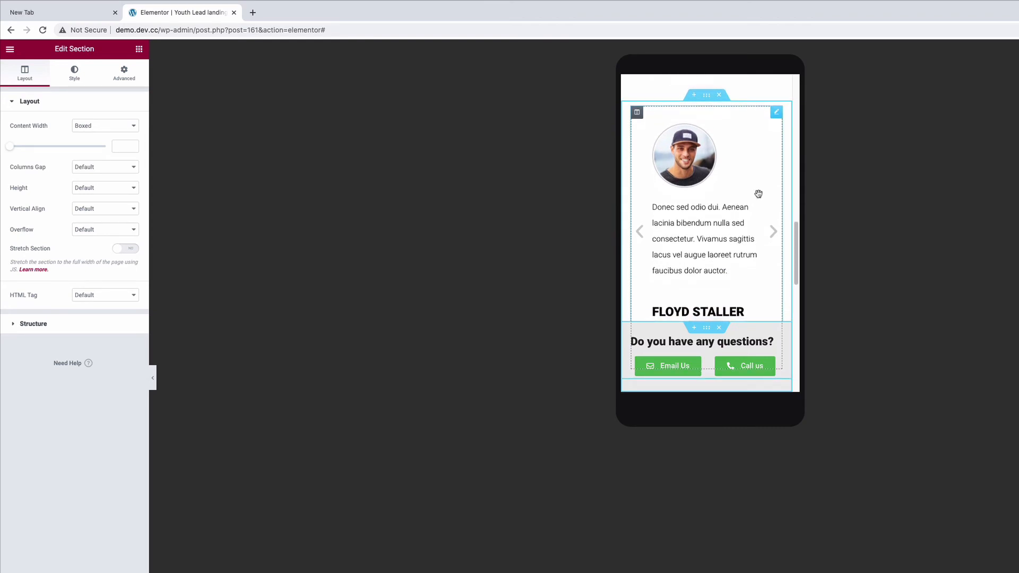
{"action": "scroll", "coordinate": [752, 224], "scroll_direction": "down", "scroll_amount": 4}
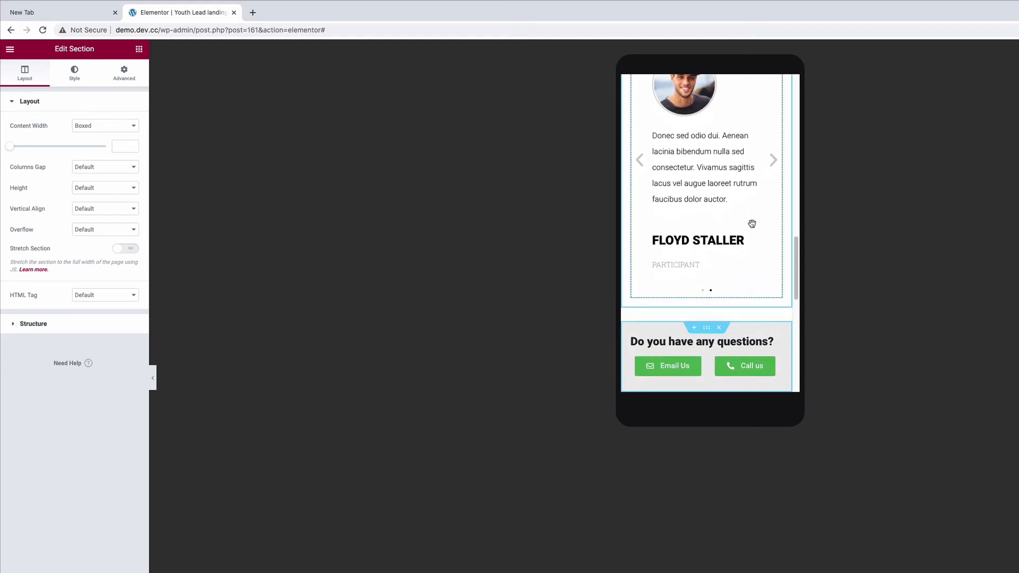
{"action": "scroll", "coordinate": [751, 223], "scroll_direction": "up", "scroll_amount": 3}
{"action": "scroll", "coordinate": [751, 223], "scroll_direction": "up", "scroll_amount": 3}
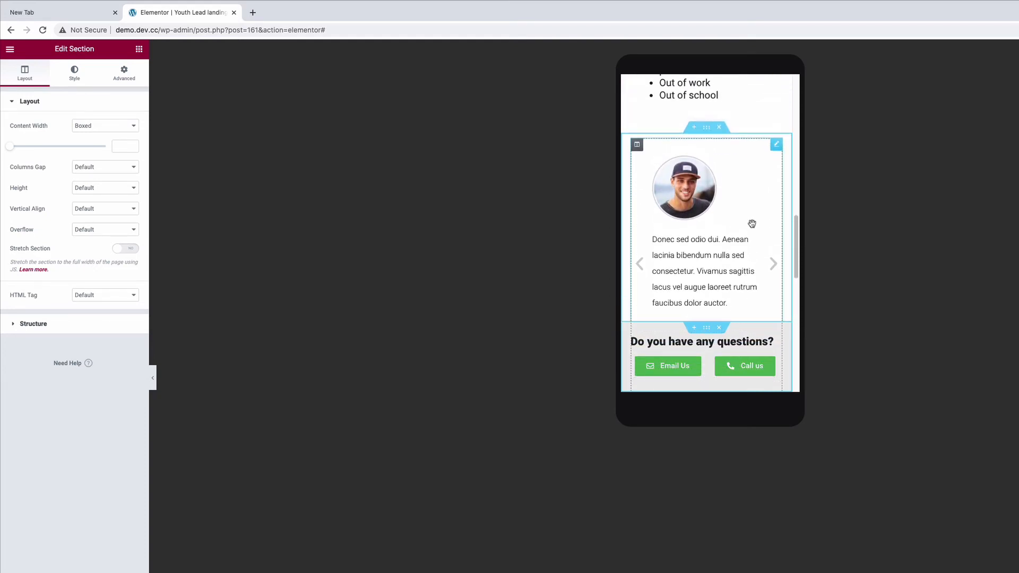
{"action": "scroll", "coordinate": [747, 220], "scroll_direction": "down", "scroll_amount": 8}
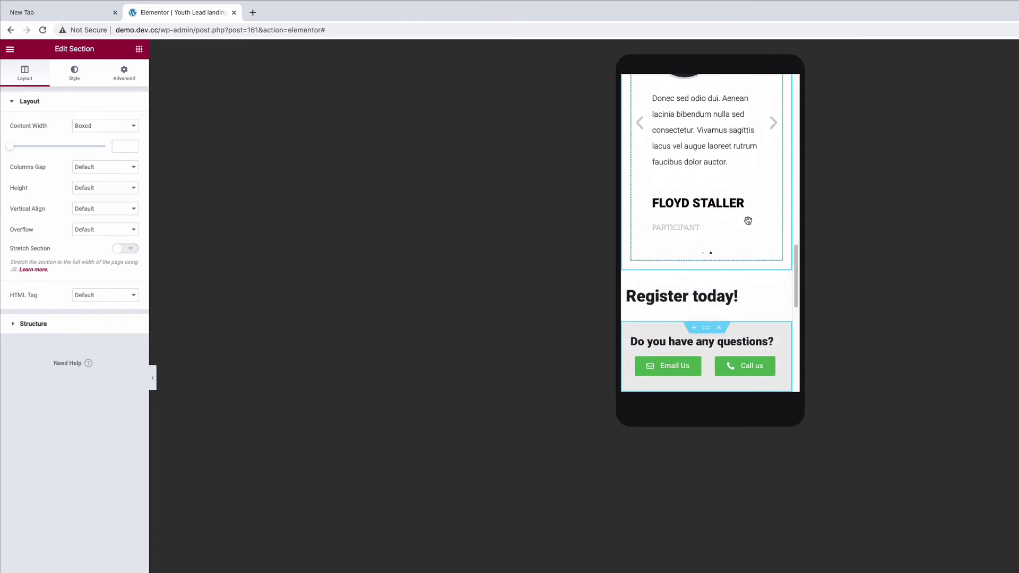
{"action": "scroll", "coordinate": [748, 223], "scroll_direction": "down", "scroll_amount": 5}
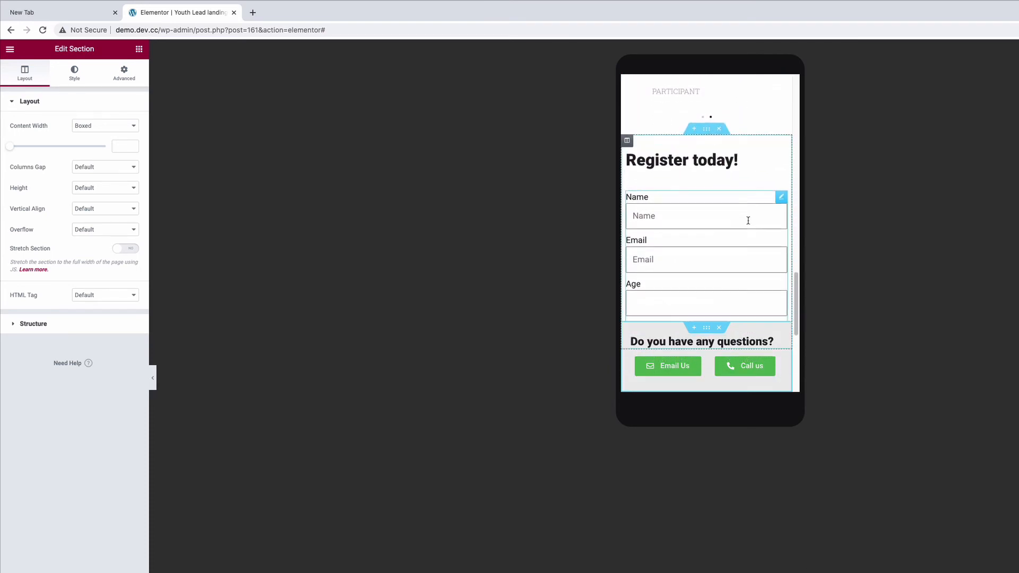
{"action": "scroll", "coordinate": [749, 221], "scroll_direction": "down", "scroll_amount": 2}
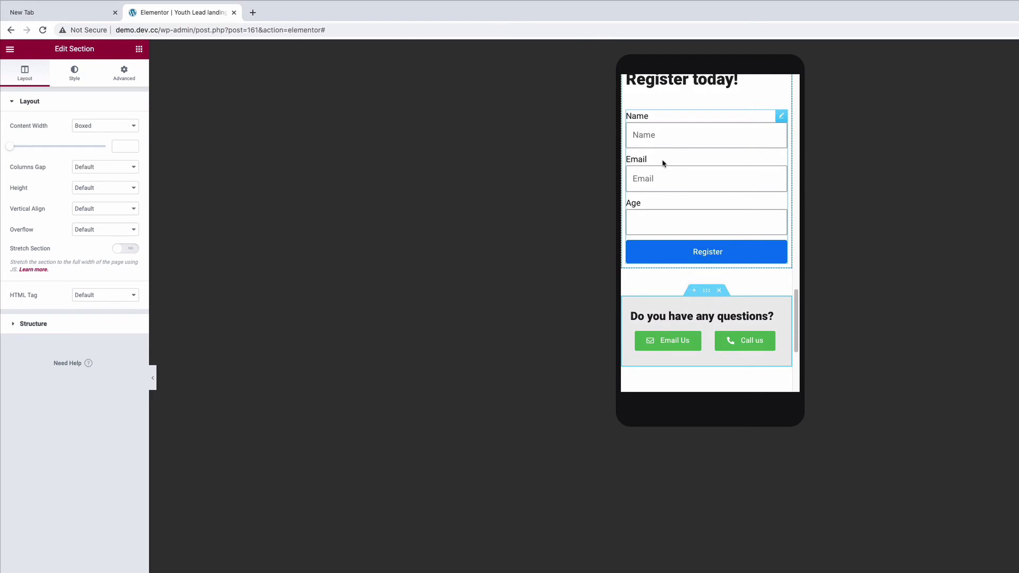
Try the Age field's number stepper and examine how the sticky contact section behaves around the form and testimonials.
{"action": "left_click", "coordinate": [776, 221]}
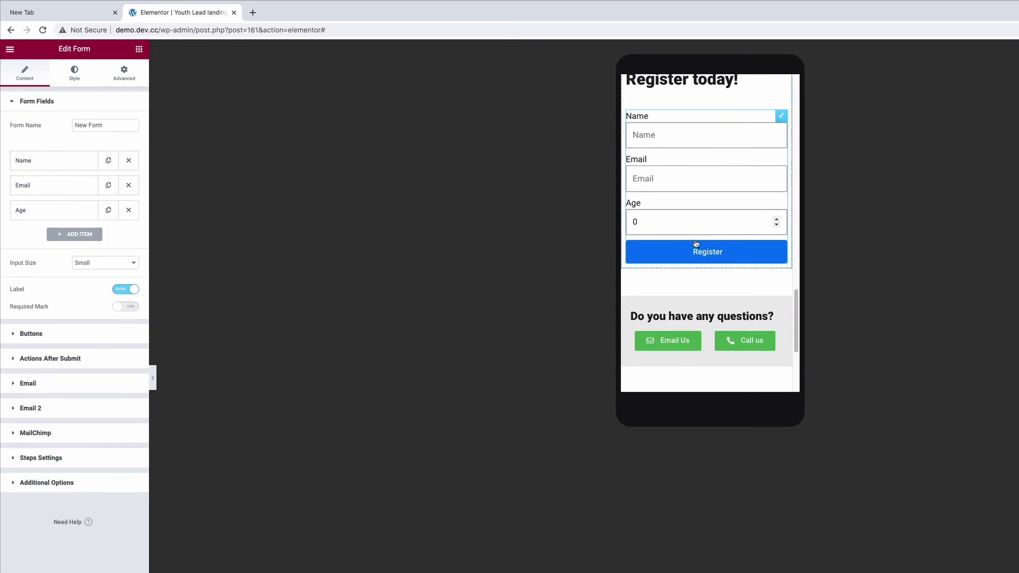
{"action": "scroll", "coordinate": [700, 203], "scroll_direction": "down", "scroll_amount": 6}
{"action": "scroll", "coordinate": [700, 203], "scroll_direction": "up", "scroll_amount": 7}
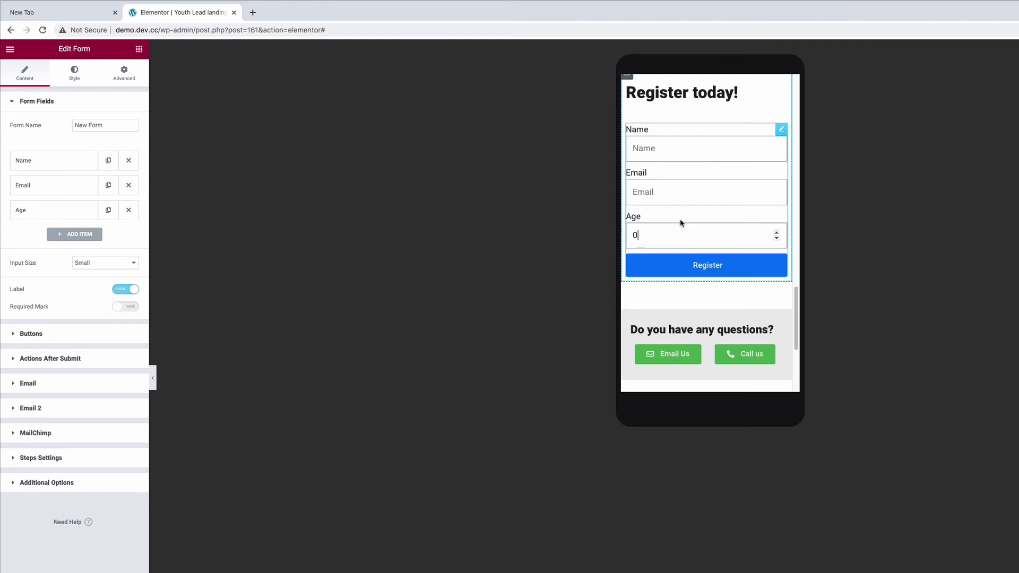
{"action": "mouse_move", "coordinate": [711, 314]}
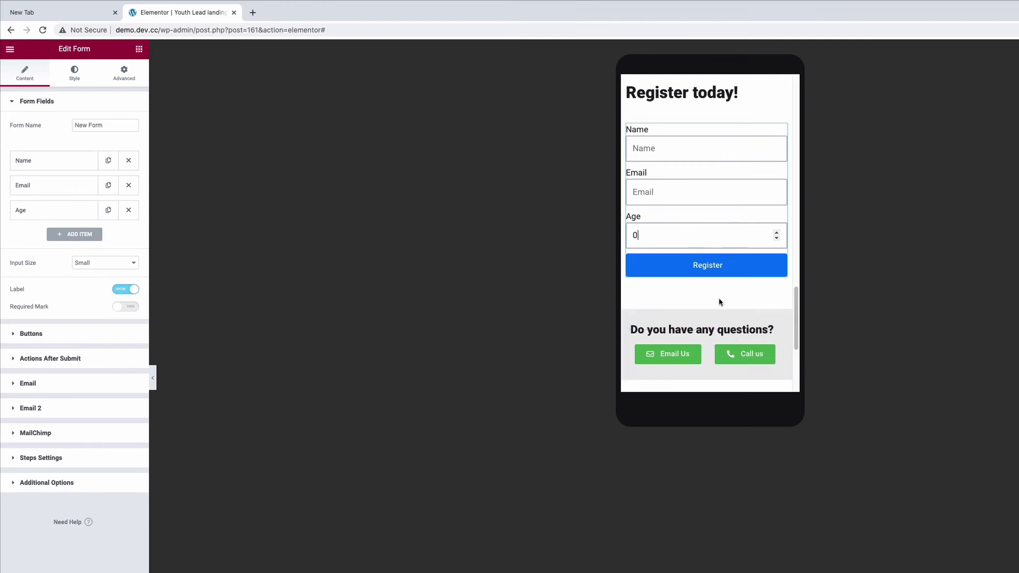
{"action": "scroll", "coordinate": [709, 308], "scroll_direction": "down", "scroll_amount": 2}
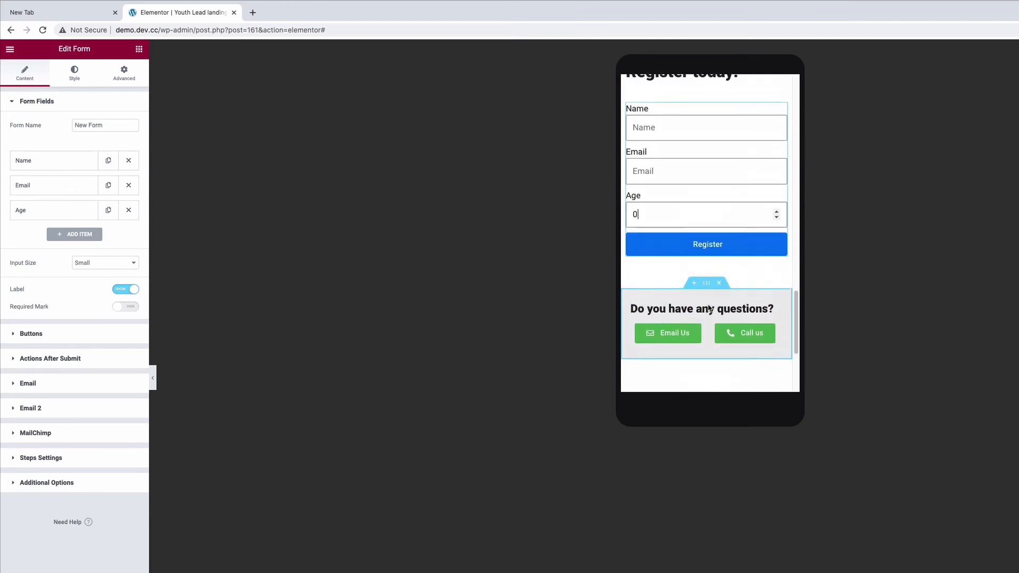
{"action": "scroll", "coordinate": [707, 306], "scroll_direction": "up", "scroll_amount": 5}
{"action": "scroll", "coordinate": [715, 214], "scroll_direction": "up", "scroll_amount": 9}
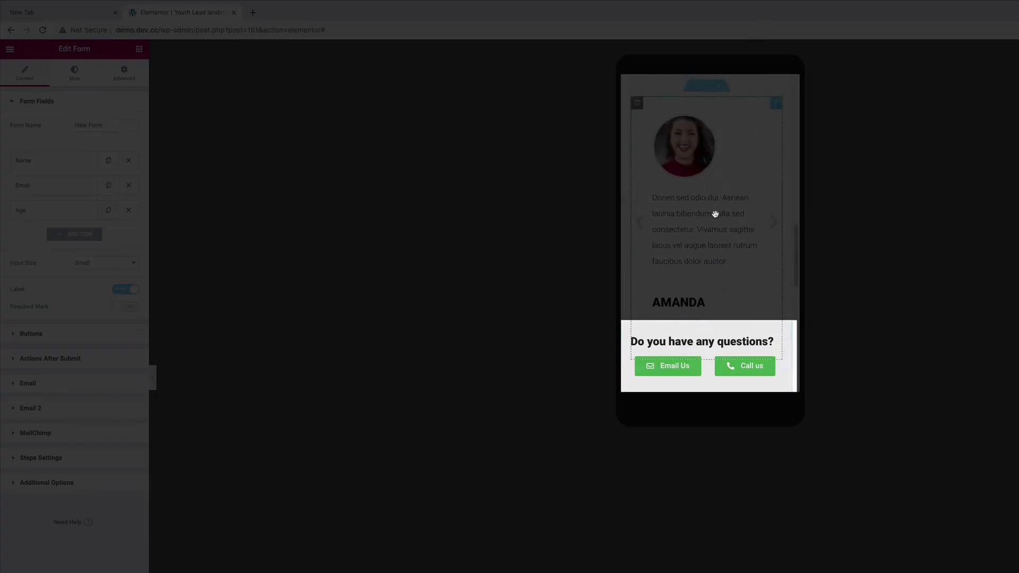
Inspect the mailto: prefix in the link of the Email Us button within the sticky contact section.
{"action": "scroll", "coordinate": [716, 216], "scroll_direction": "down", "scroll_amount": 3}
{"action": "scroll", "coordinate": [715, 216], "scroll_direction": "down", "scroll_amount": 2}
{"action": "scroll", "coordinate": [714, 215], "scroll_direction": "up", "scroll_amount": 5}
{"action": "scroll", "coordinate": [715, 213], "scroll_direction": "down", "scroll_amount": 1}
{"action": "scroll", "coordinate": [715, 213], "scroll_direction": "up", "scroll_amount": 3}
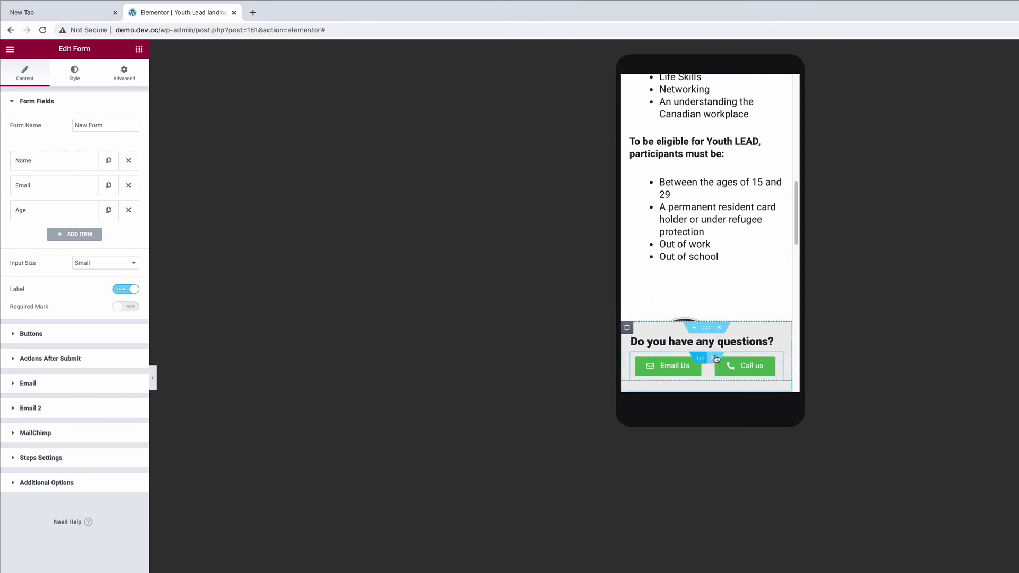
{"action": "left_click", "coordinate": [700, 360]}
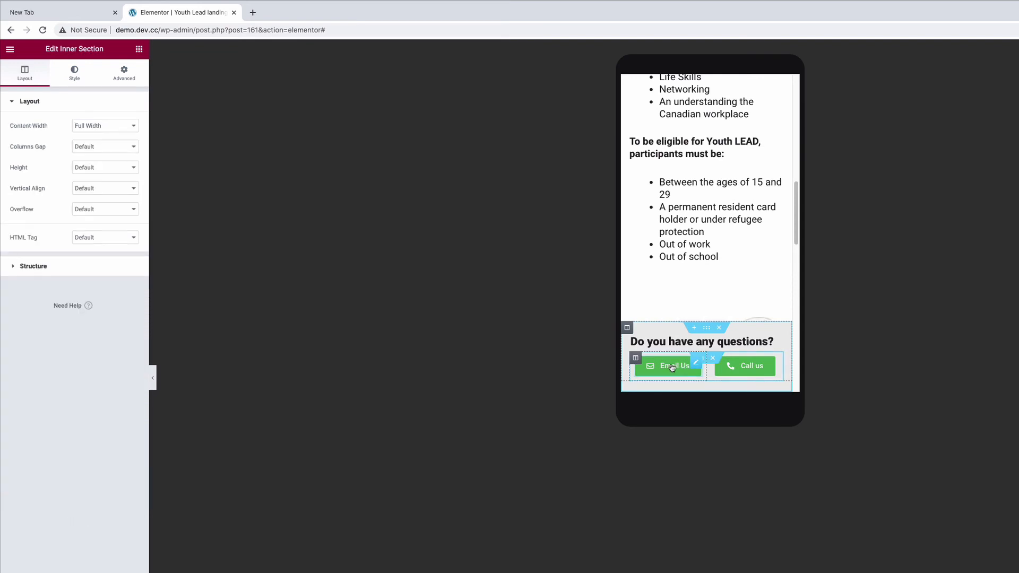
{"action": "left_click", "coordinate": [671, 367]}
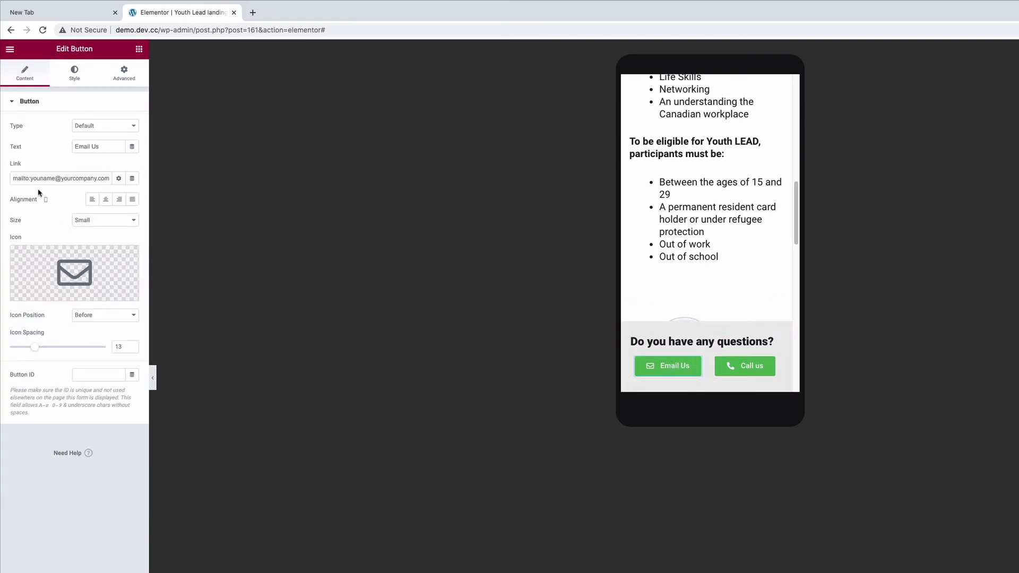
{"action": "left_click_drag", "start_coordinate": [30, 178], "coordinate": [13, 179]}
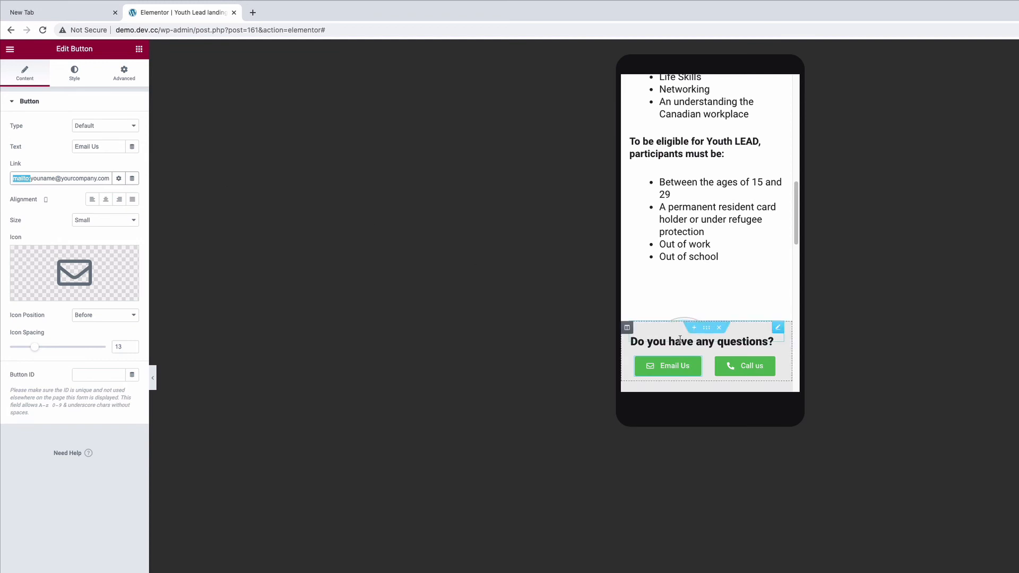
Inspect the tel: prefix and phone number in the link of the Call us button.
{"action": "left_click", "coordinate": [746, 365]}
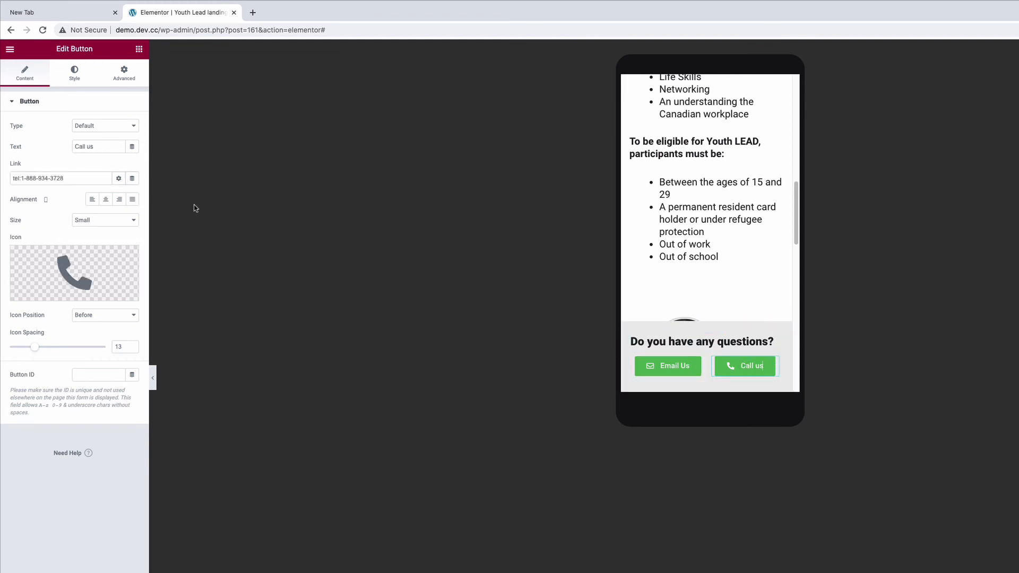
{"action": "left_click_drag", "start_coordinate": [23, 177], "coordinate": [3, 179]}
{"action": "left_click", "coordinate": [56, 179]}
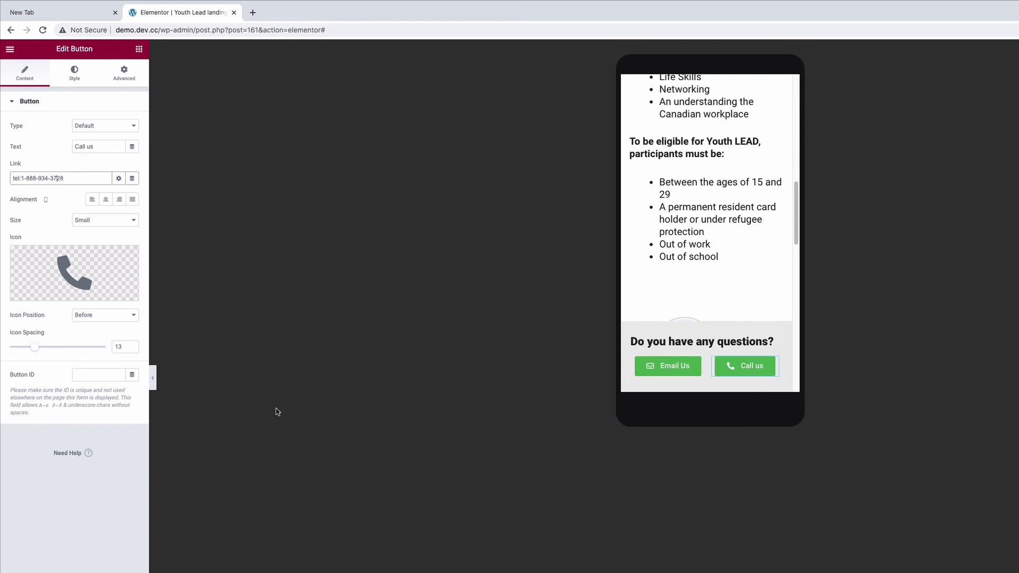
Read the YOUTHLEAD email in the phone's Mail app to its end and follow its "Contact us today" link.
{"action": "mouse_move", "coordinate": [703, 2]}
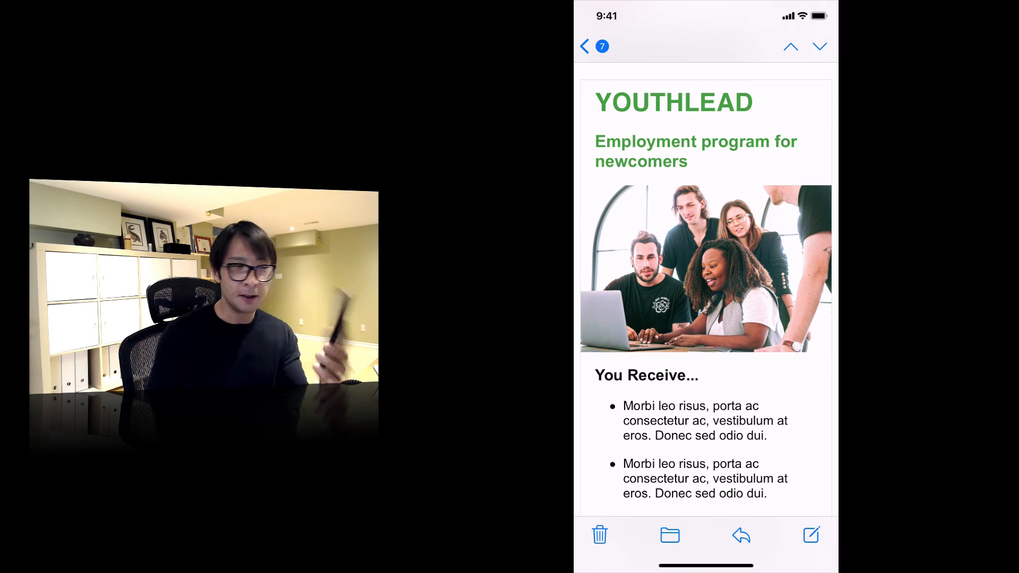
{"action": "scroll", "coordinate": [705, 287], "scroll_direction": "down", "scroll_amount": 5}
{"action": "scroll", "coordinate": [706, 286], "scroll_direction": "down", "scroll_amount": 10}
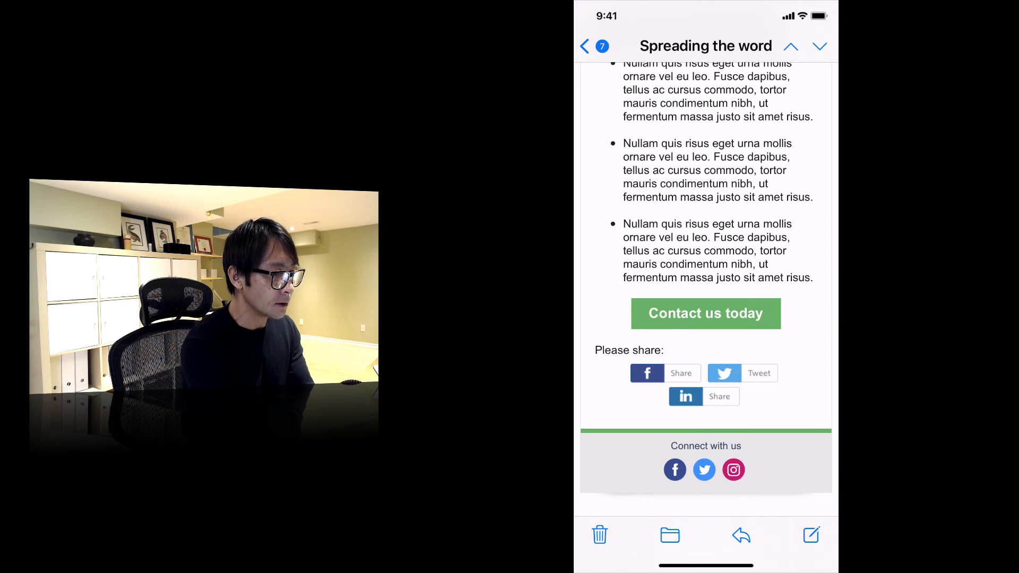
{"action": "left_click", "coordinate": [705, 313]}
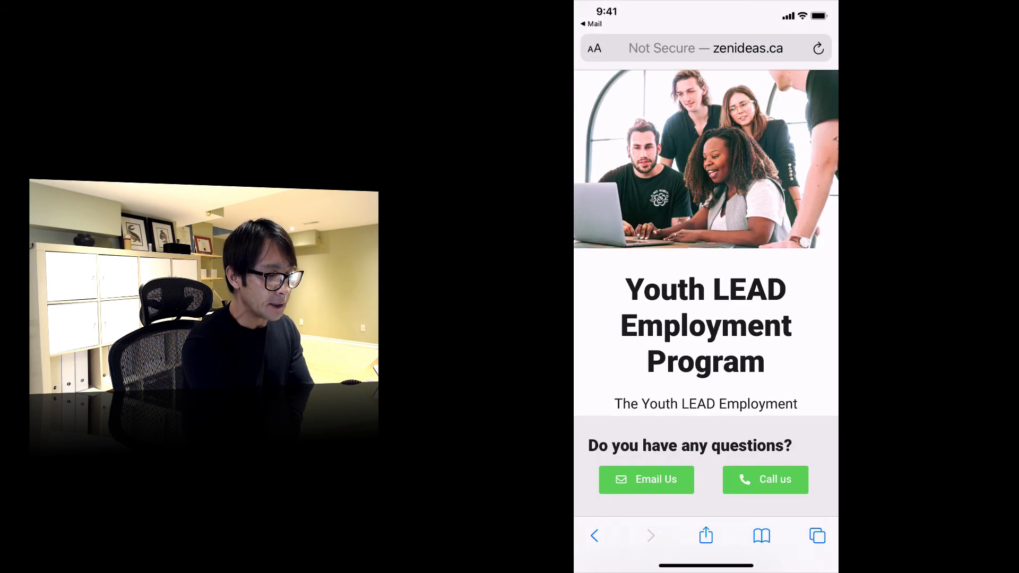
Review the live landing page on the phone from the program details and testimonials to the registration form.
{"action": "scroll", "coordinate": [706, 297], "scroll_direction": "down", "scroll_amount": 10}
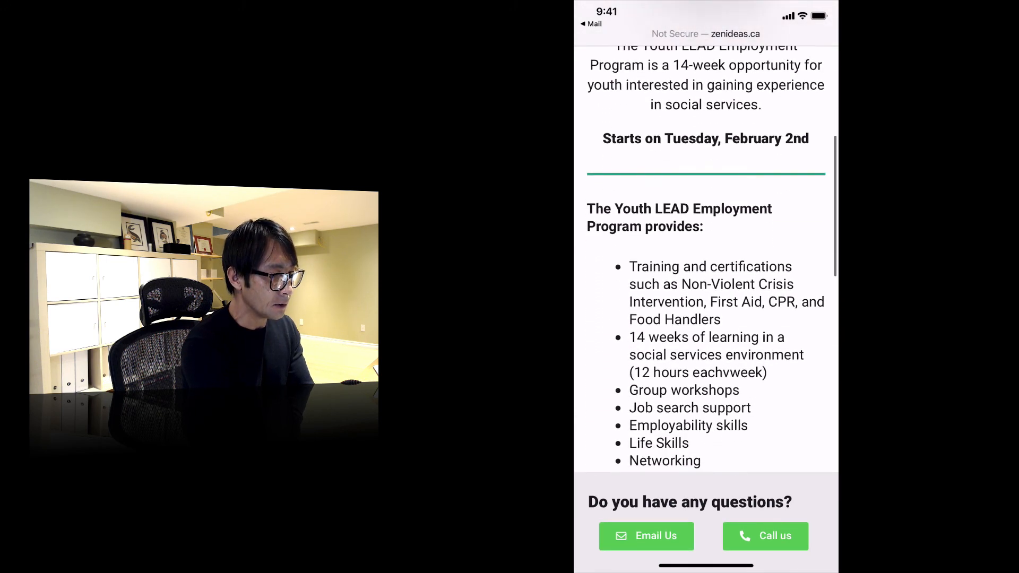
{"action": "scroll", "coordinate": [706, 260], "scroll_direction": "down", "scroll_amount": 10}
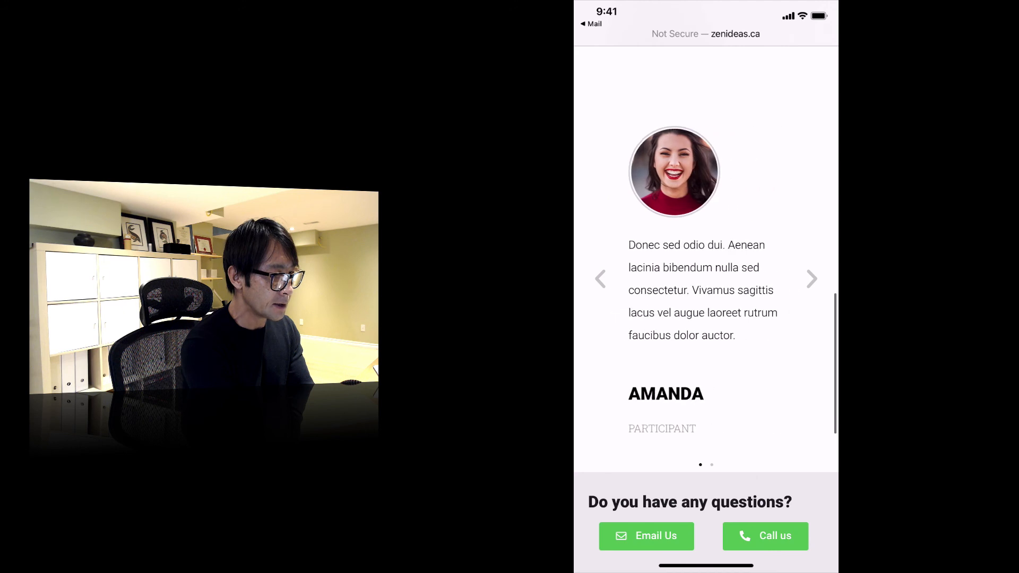
{"action": "scroll", "coordinate": [705, 265], "scroll_direction": "down", "scroll_amount": 6}
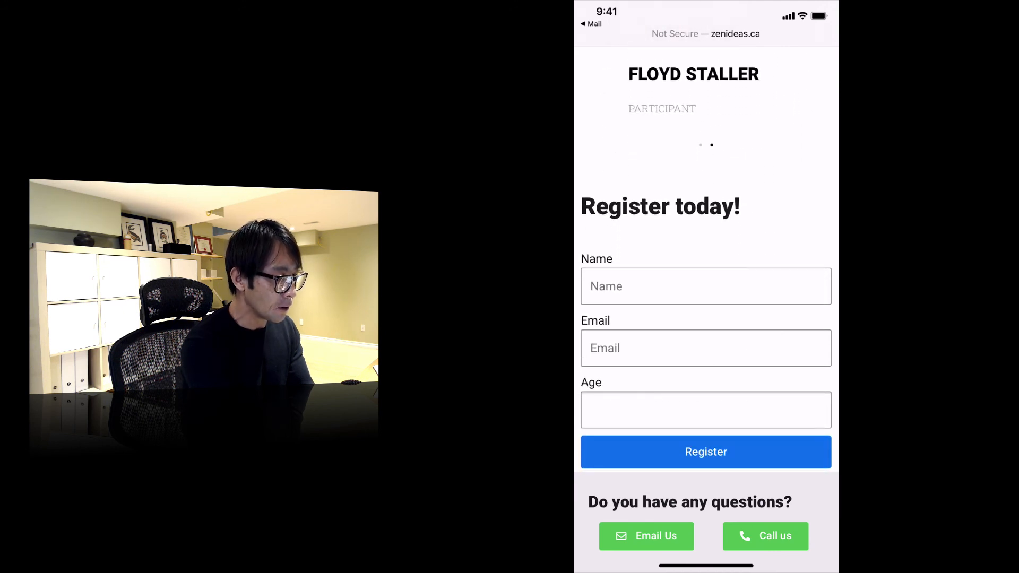
{"action": "scroll", "coordinate": [705, 286], "scroll_direction": "down", "scroll_amount": 4}
{"action": "scroll", "coordinate": [706, 286], "scroll_direction": "up", "scroll_amount": 4}
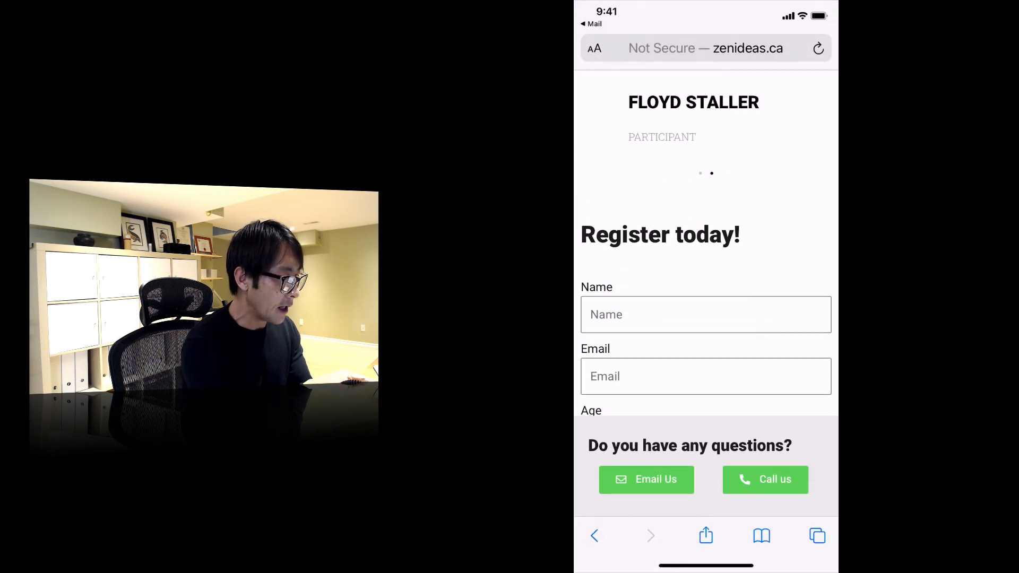
Test the Email Us button on the phone, close the new message without sending it, and return to the landing page.
{"action": "left_click", "coordinate": [646, 480]}
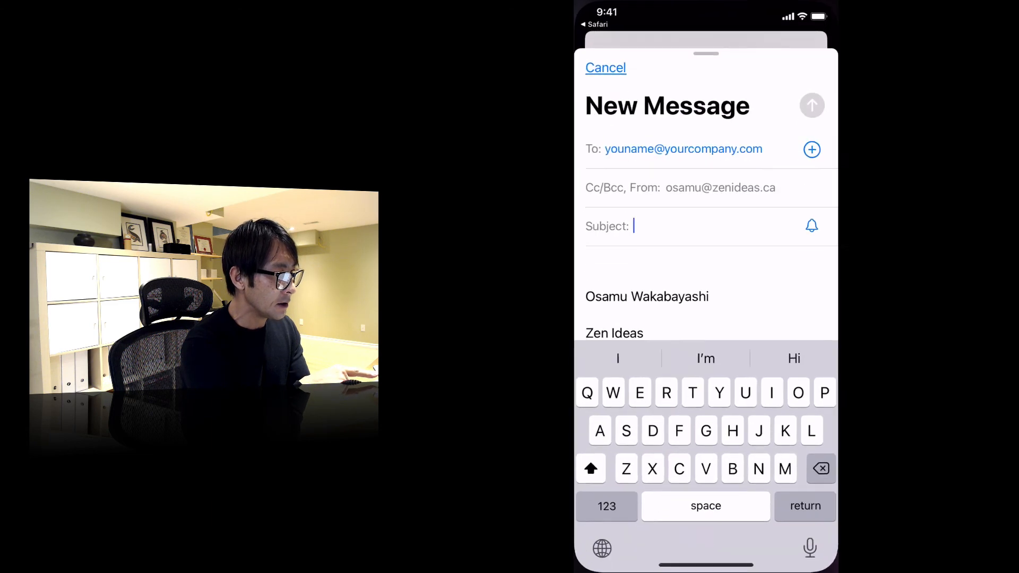
{"action": "left_click", "coordinate": [605, 57]}
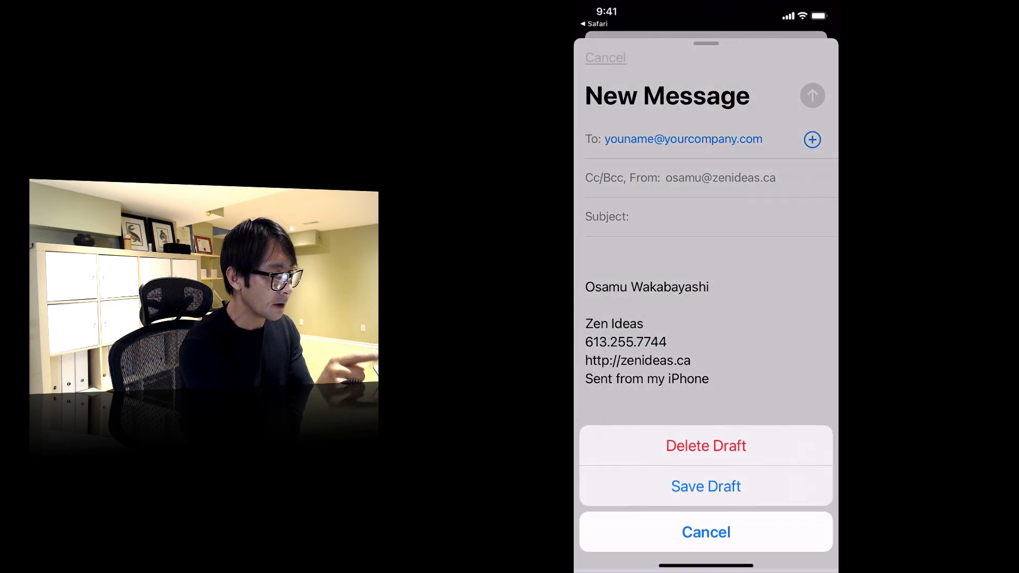
{"action": "left_click", "coordinate": [705, 505]}
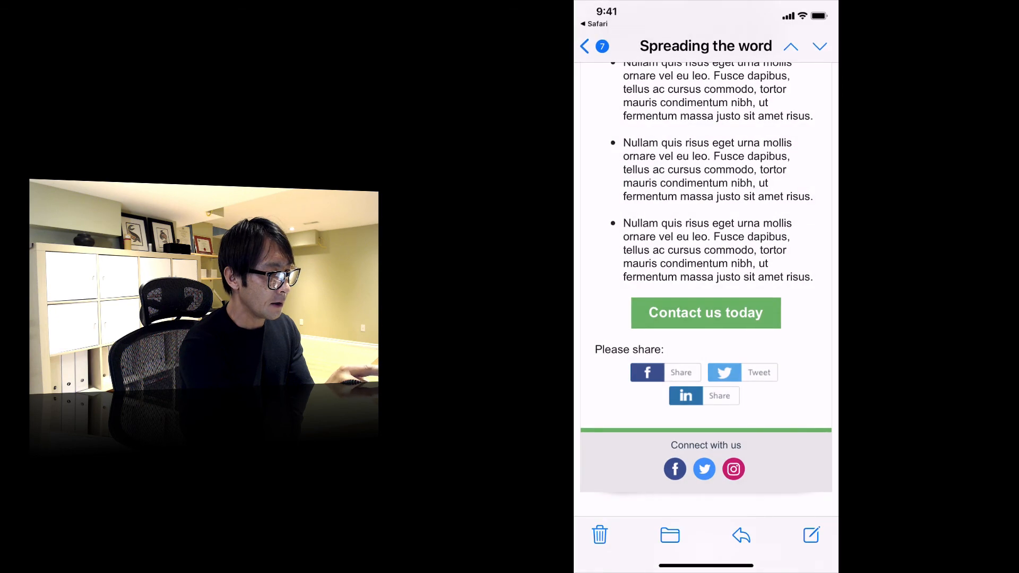
{"action": "left_click", "coordinate": [594, 23]}
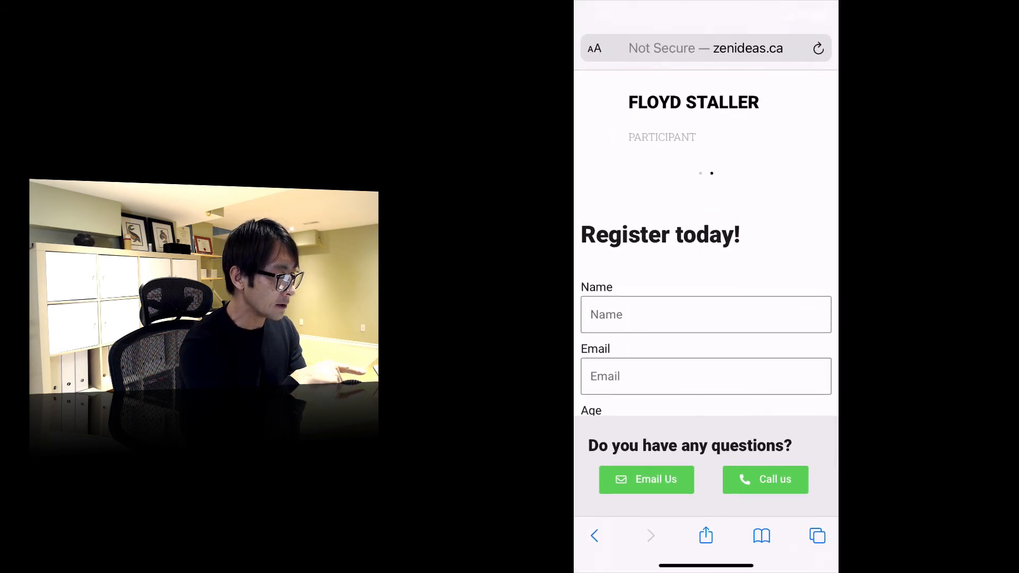
Test the Call us button of the sticky contact section on the phone.
{"action": "left_click", "coordinate": [765, 480]}
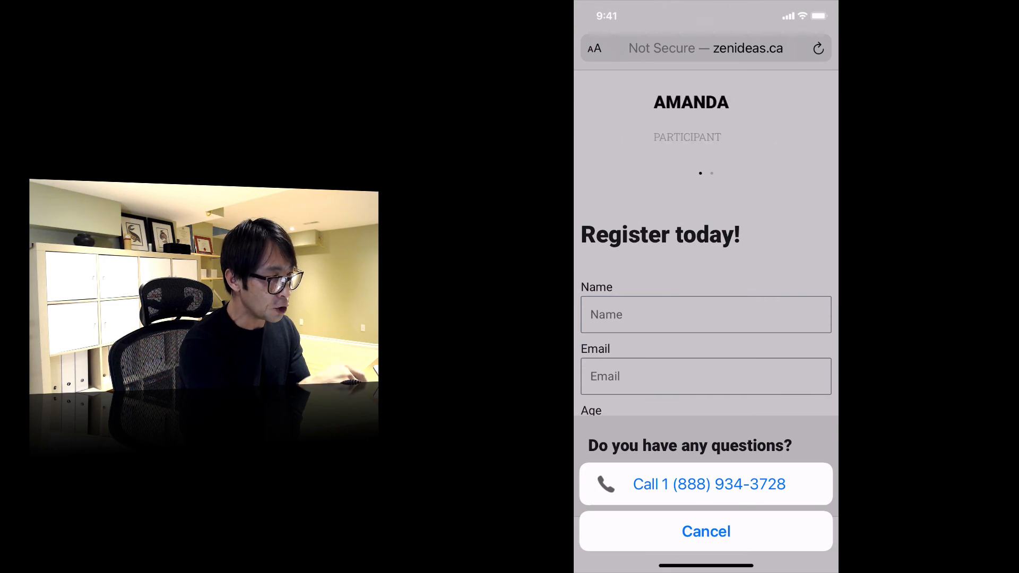